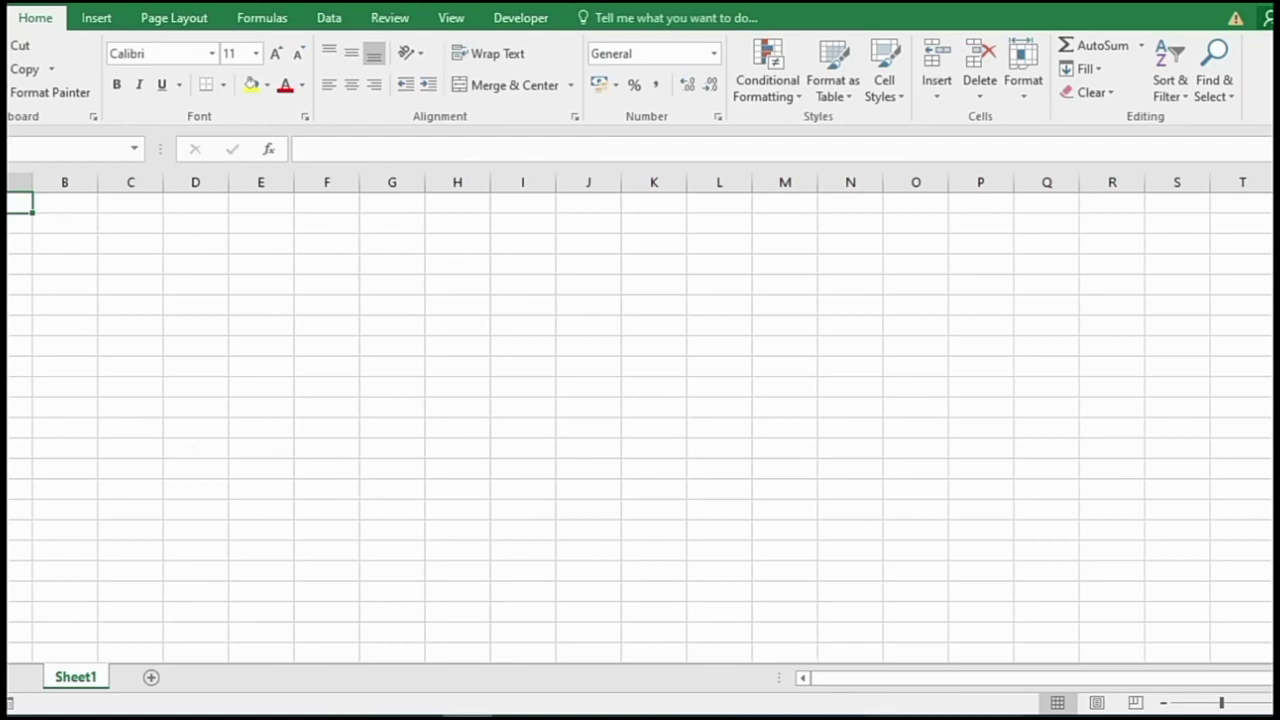
- Switch the blank Sheet1 to Page Layout view with the Page Layout options showing
left_click(1096, 703)
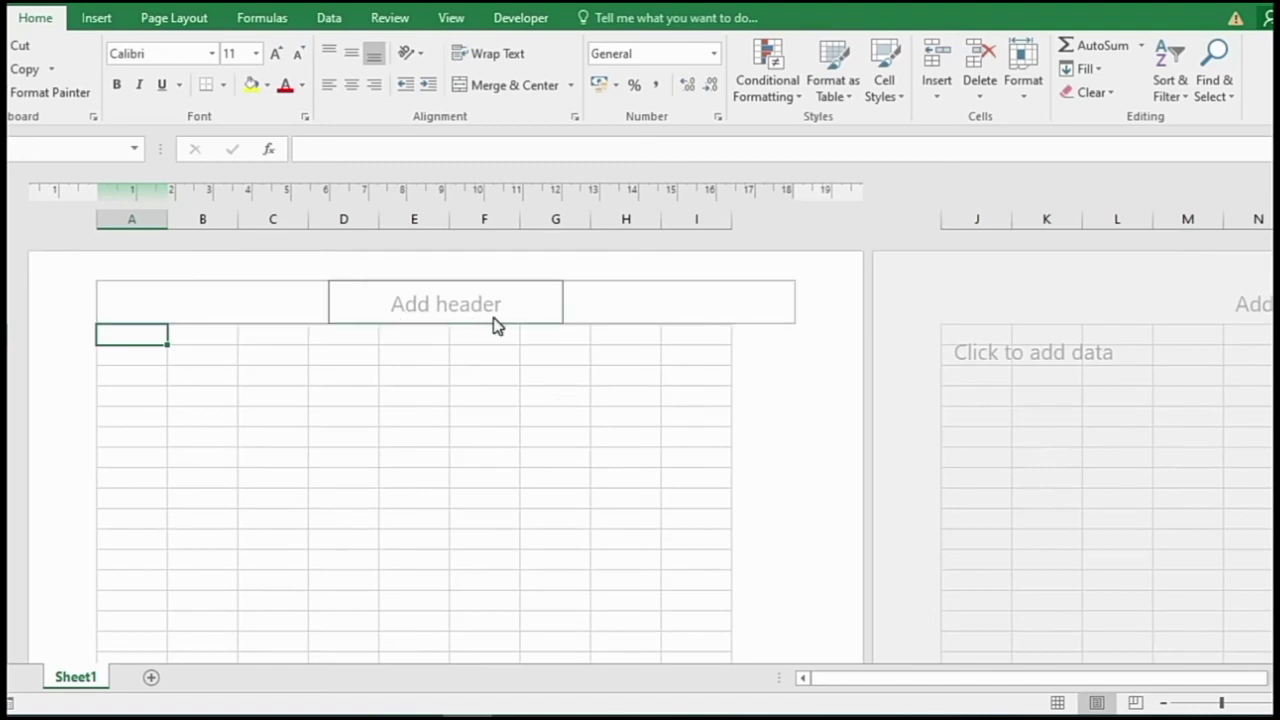
left_click(771, 371)
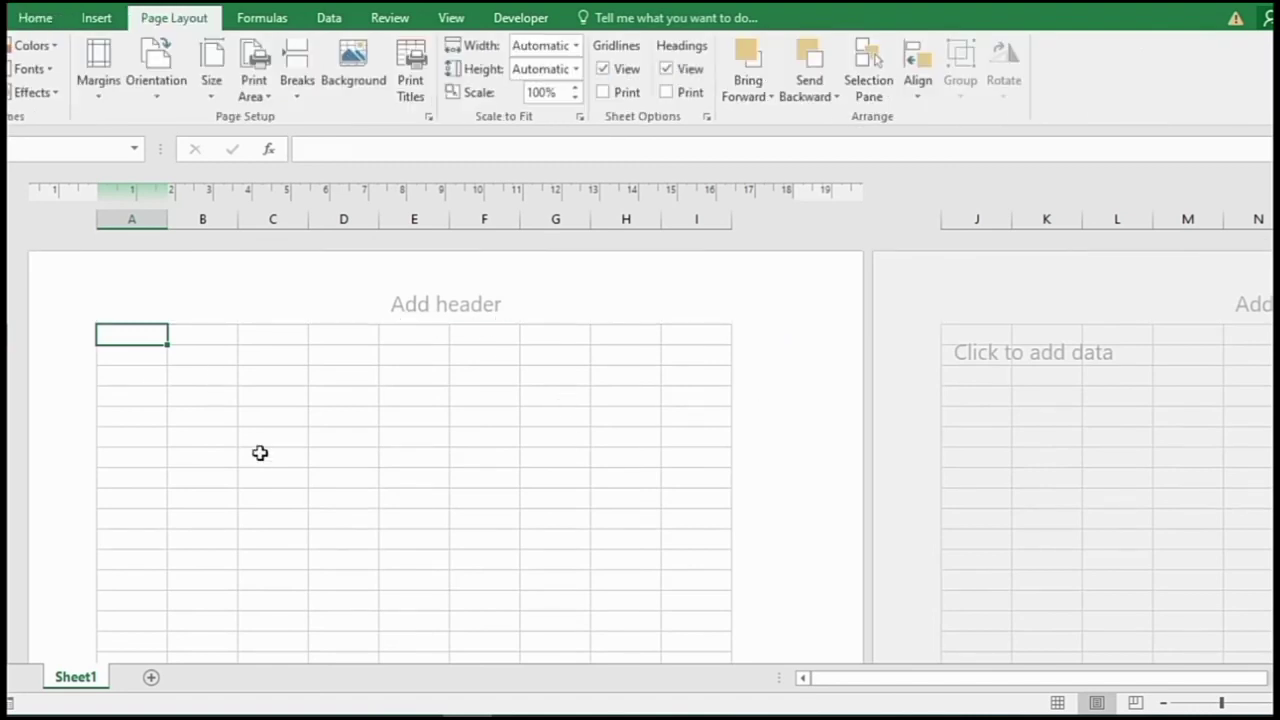
scroll(253, 460, "up", 4)
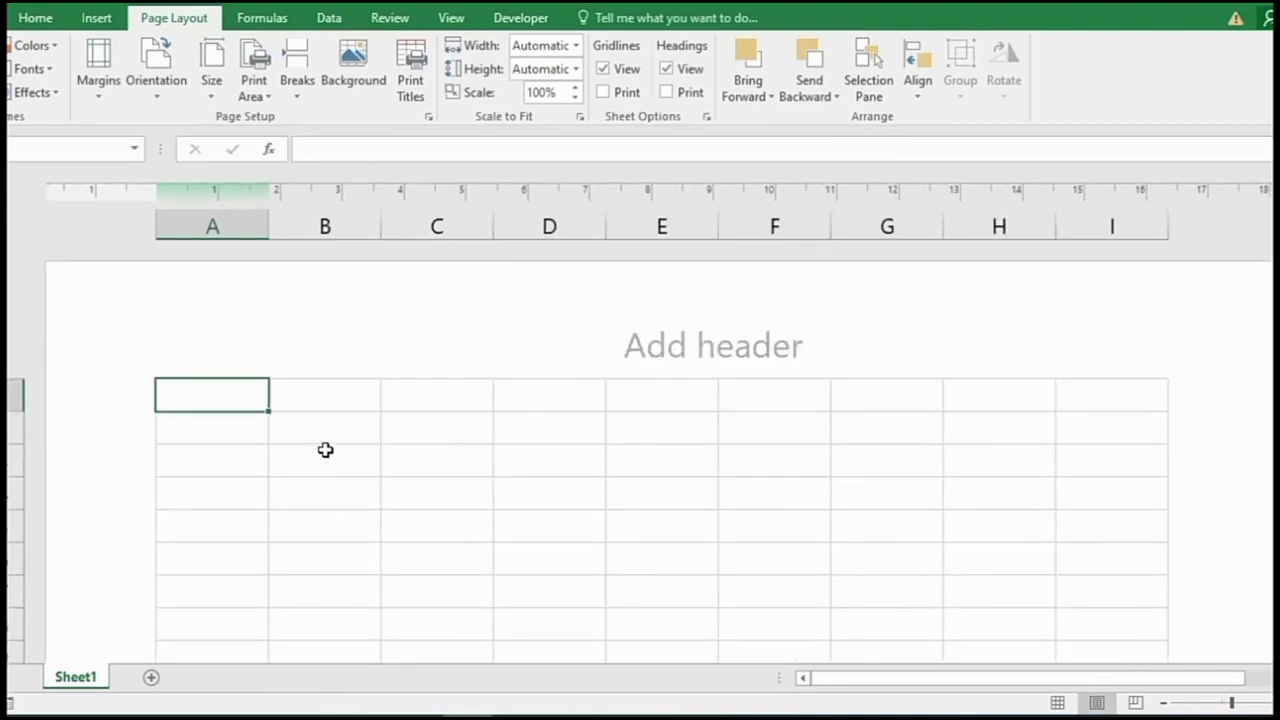
- Merge and centre B2:H2 and enter the title 'Computer Gyan Private Limited Organization'
left_click_drag(331, 423, 974, 423)
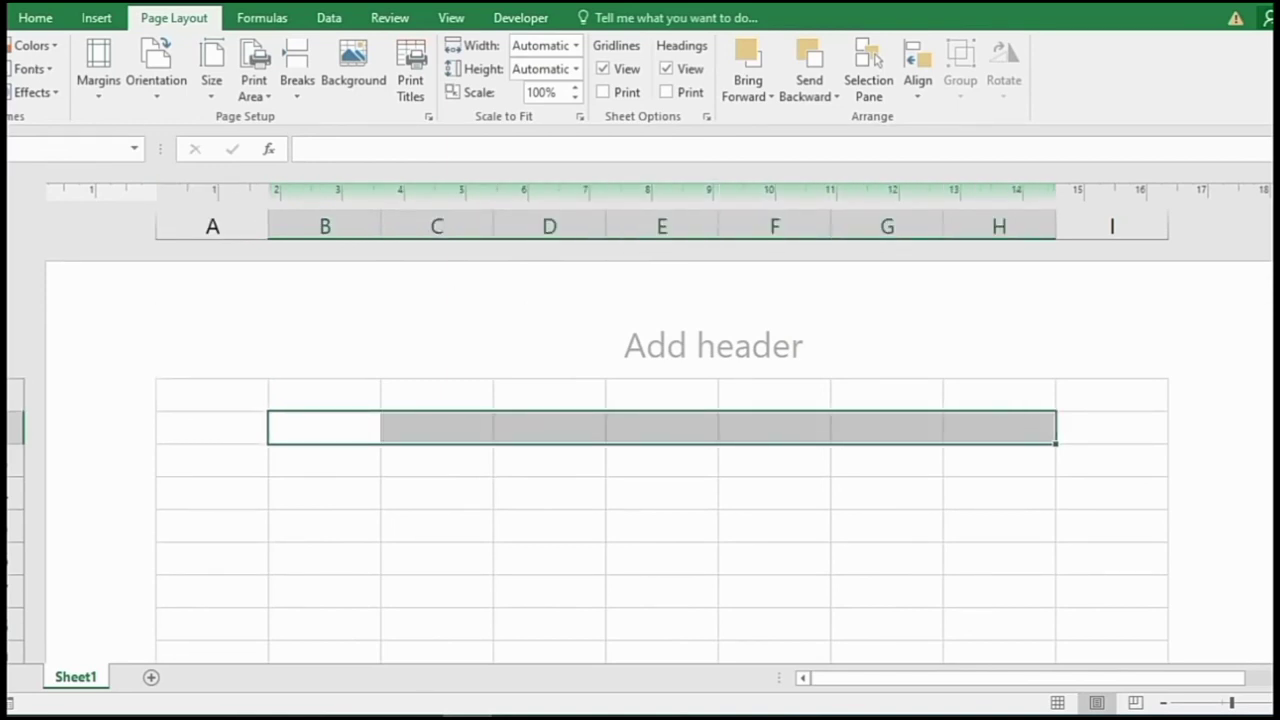
left_click(19, 23)
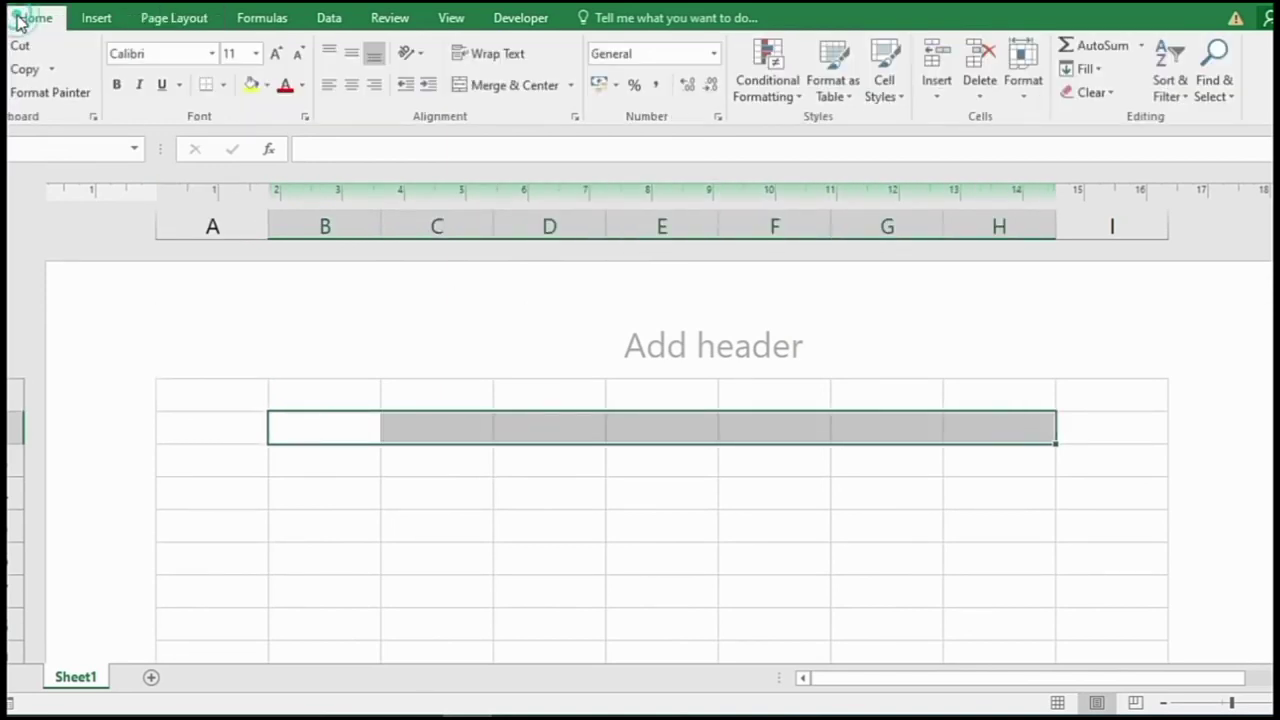
left_click(525, 88)
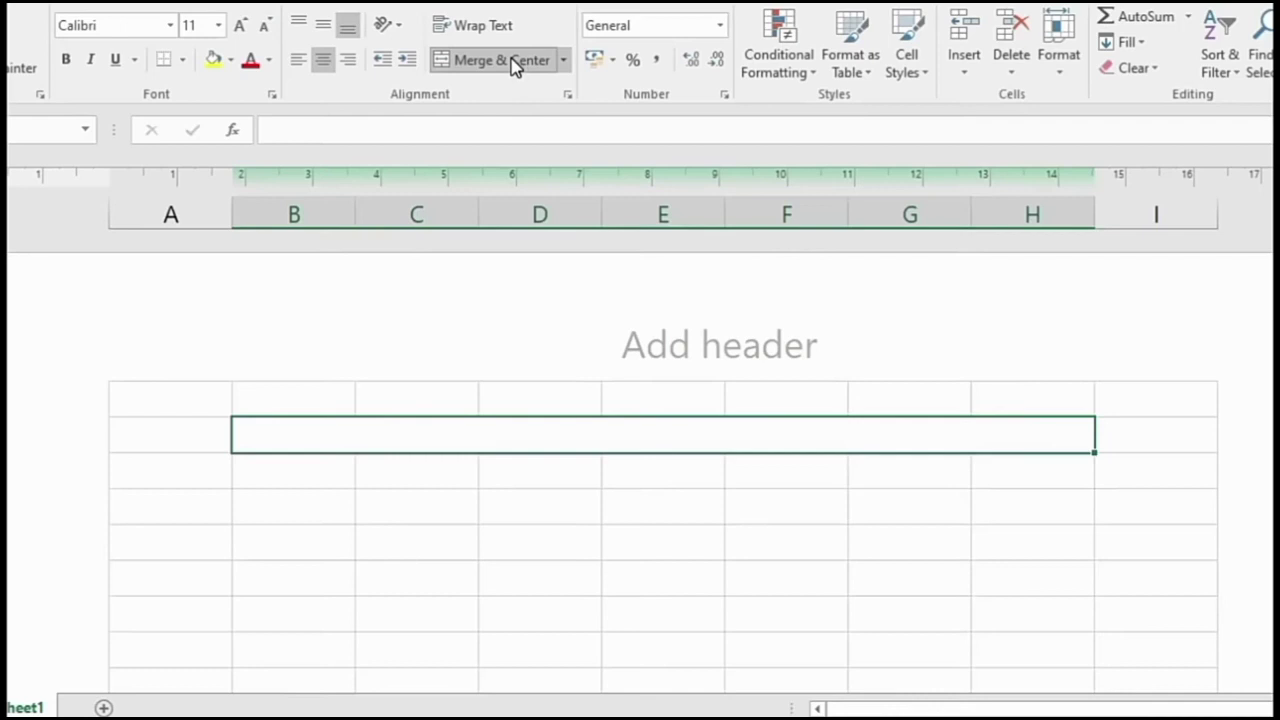
type("Computer Gya")
key("BackSpace")
type("yan P")
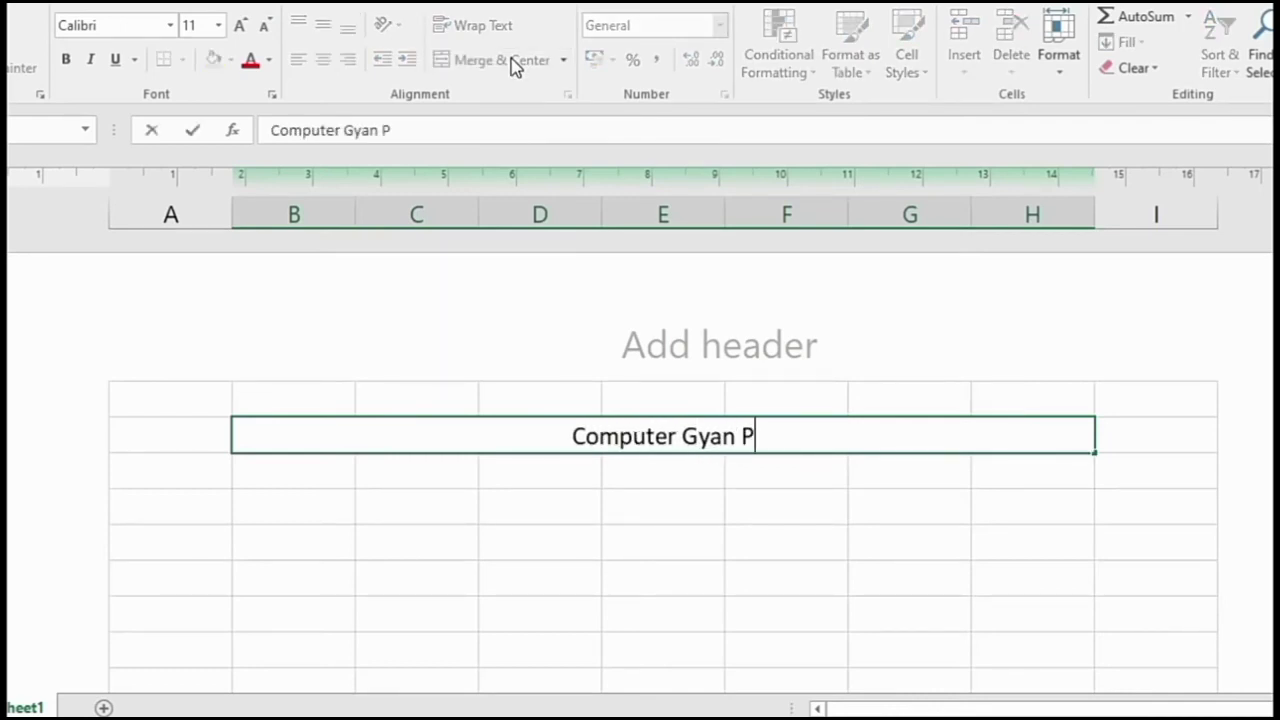
type("rivate Limited Organi")
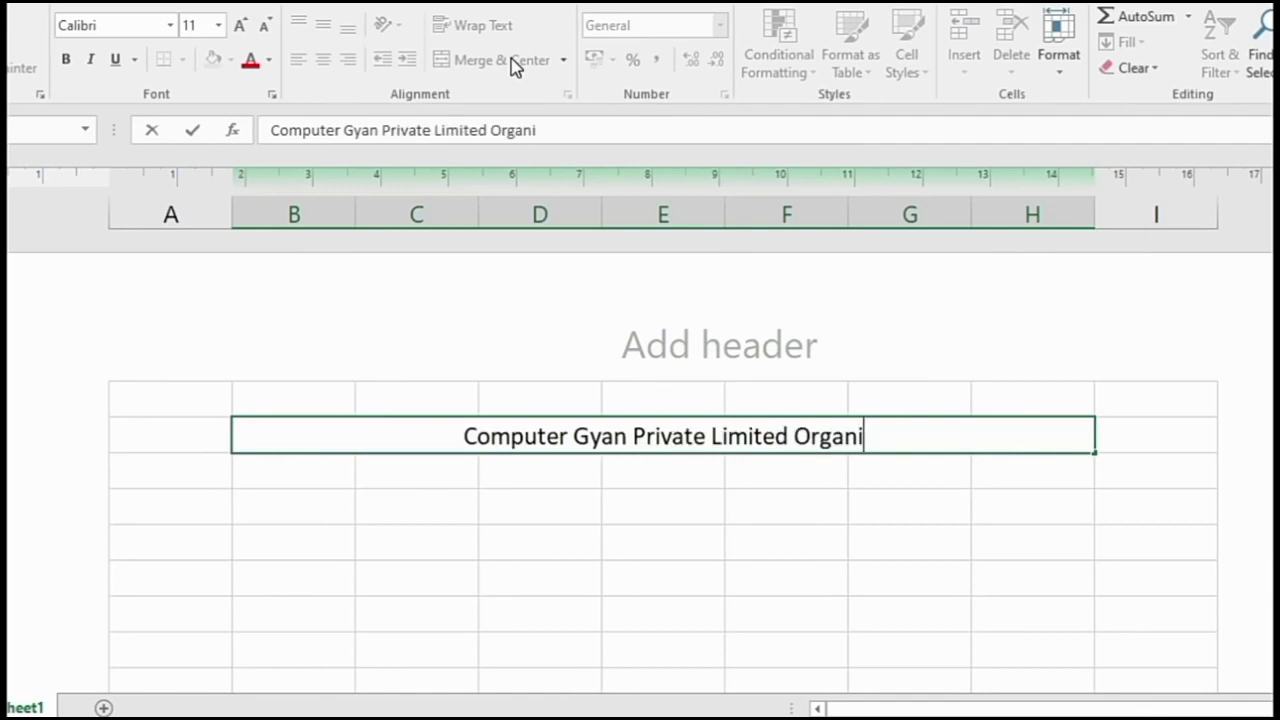
type("zation")
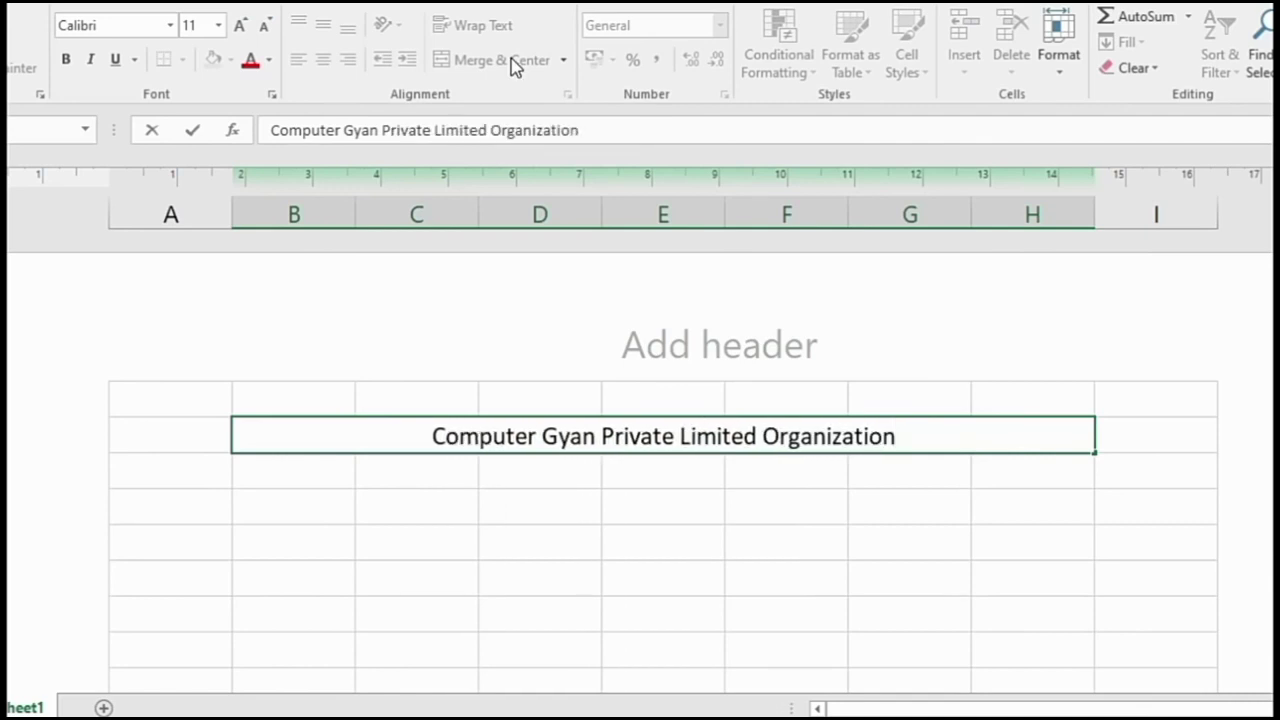
key("Return")
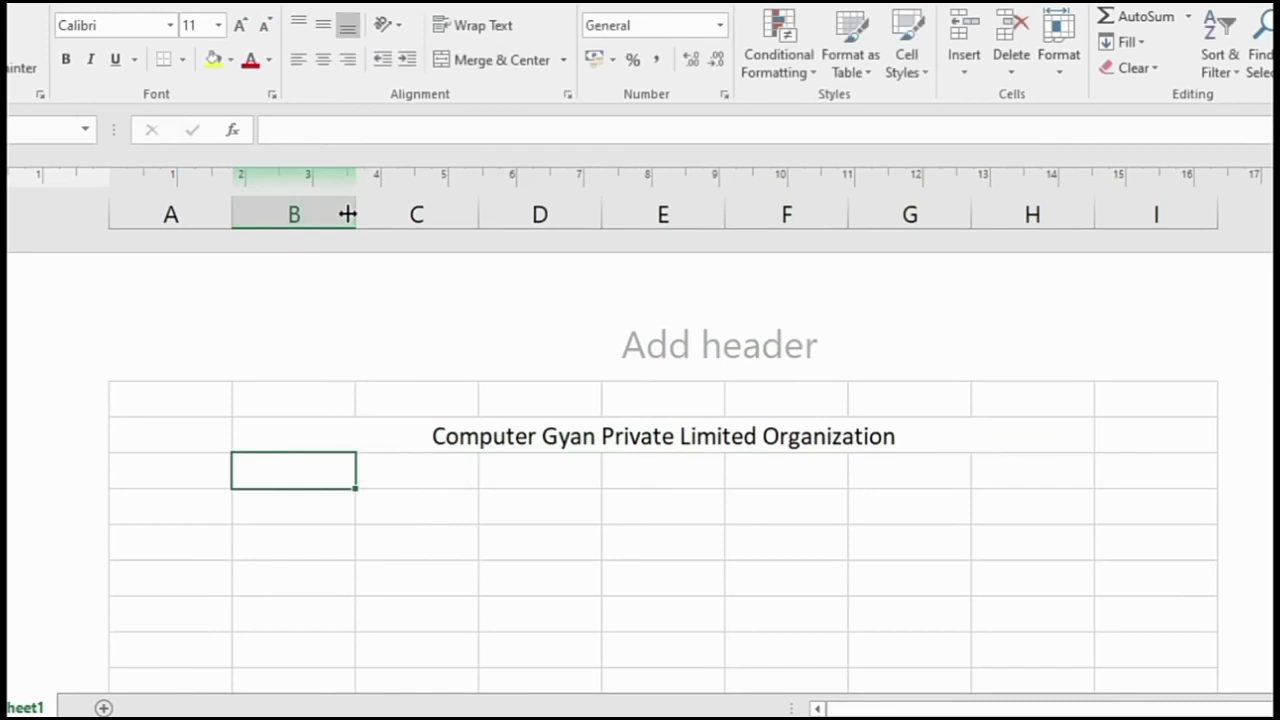
- Merge and centre B3:H3 and B4:H4 as two separate address rows
left_click_drag(306, 466, 1014, 466)
left_click(460, 60)
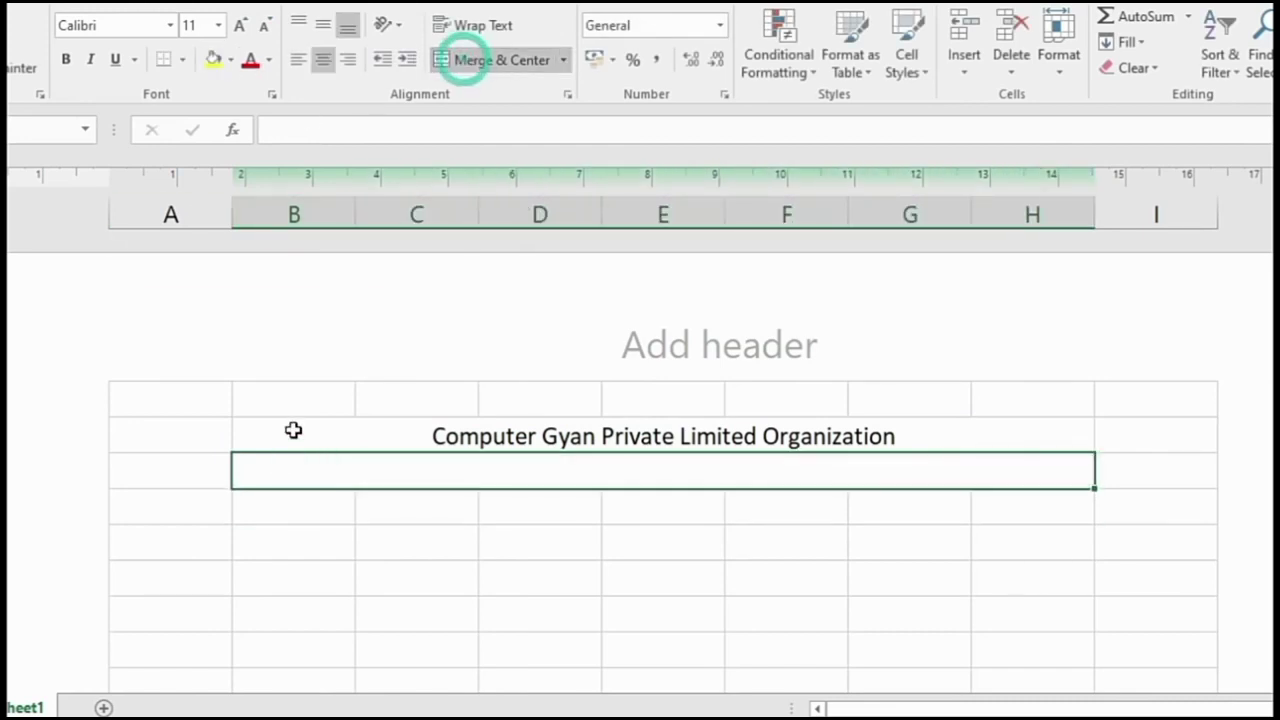
left_click_drag(276, 505, 1029, 500)
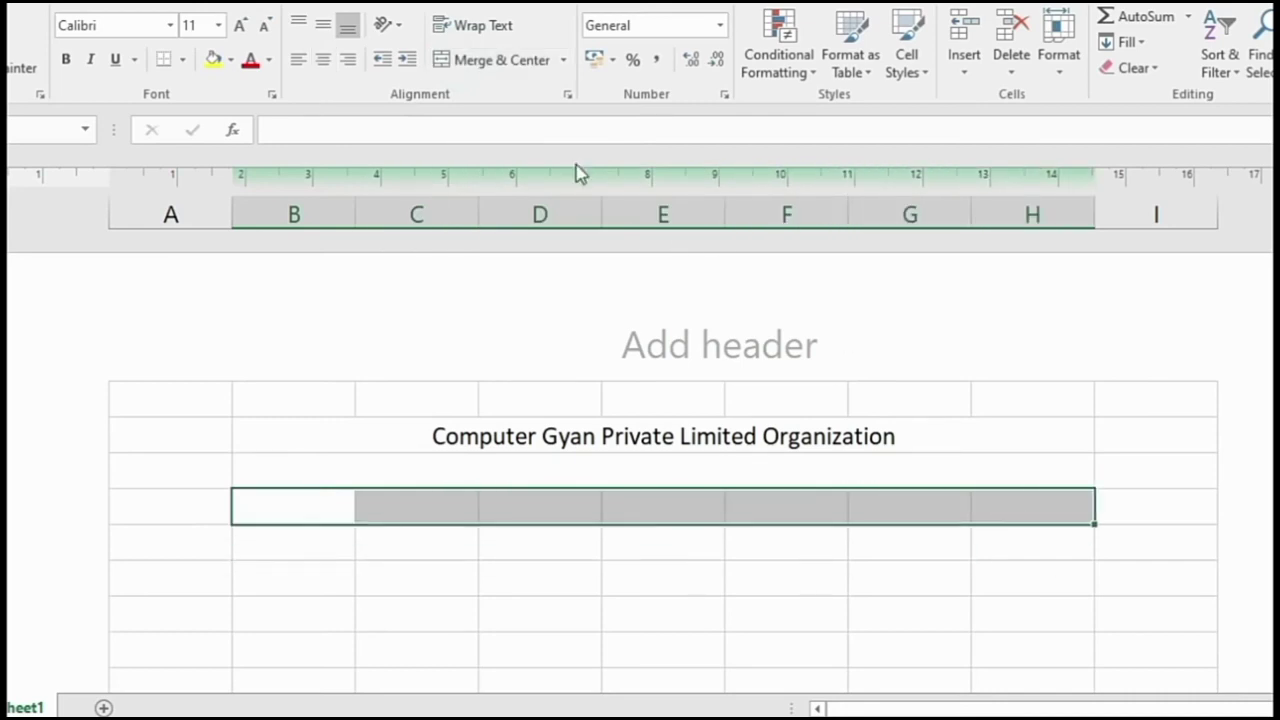
left_click(500, 62)
- Type the company's street address in row 3 and its city and postcode in row 4
left_click(494, 470)
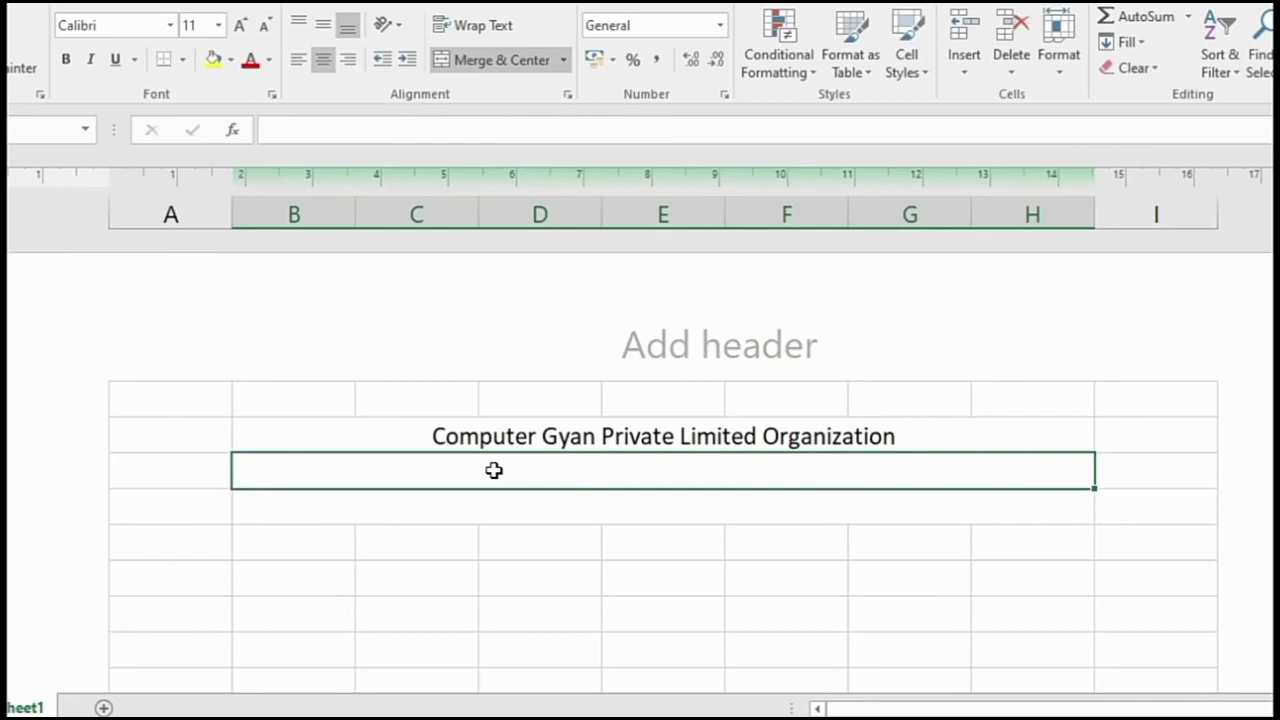
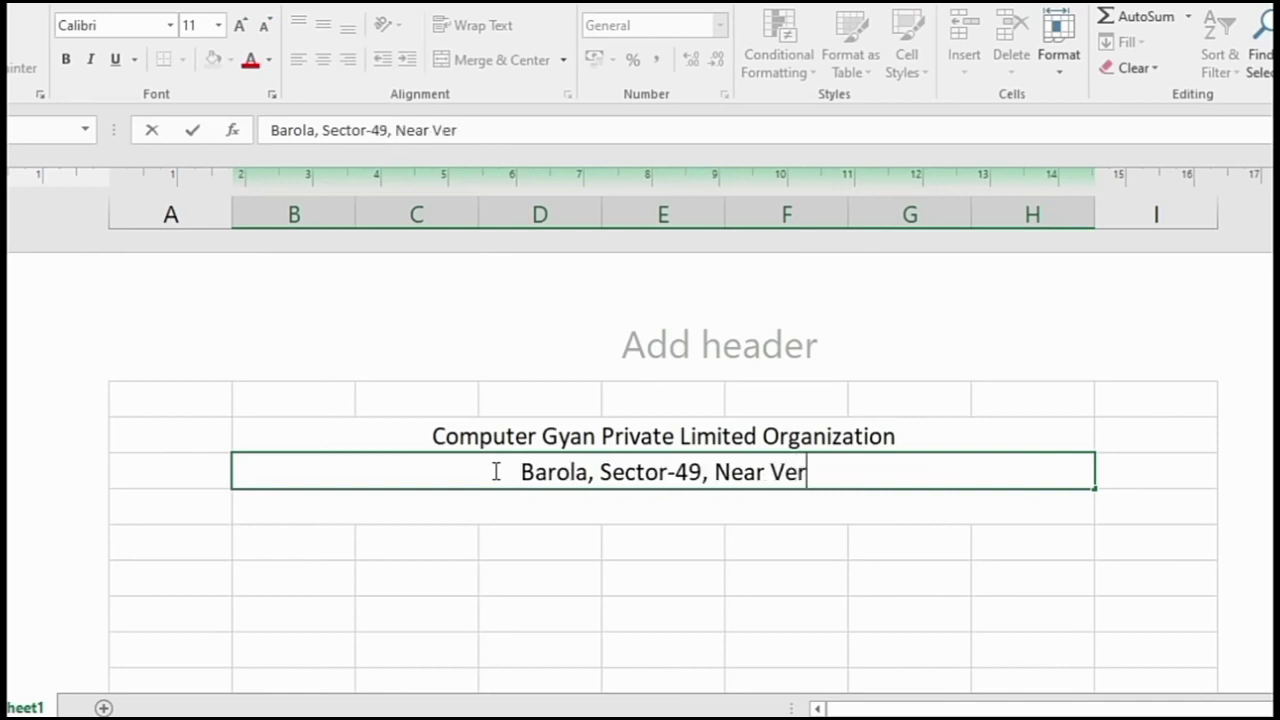
key("Return")
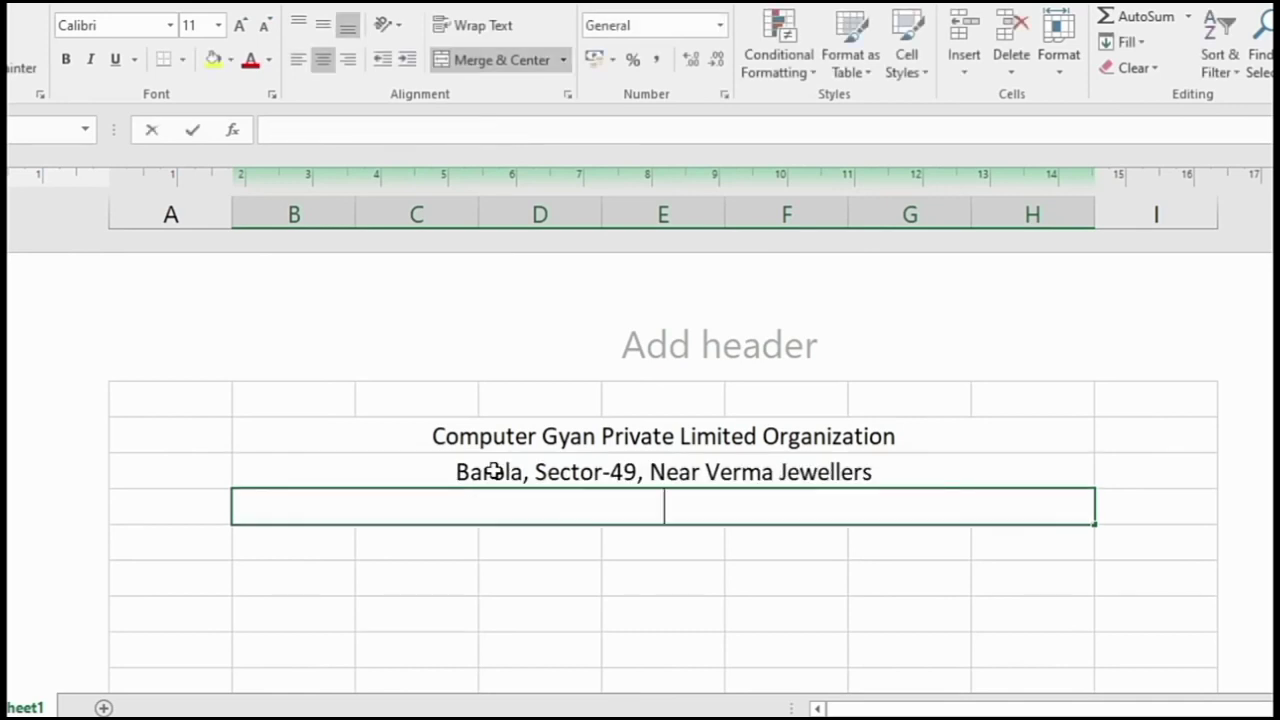
type("Noida Up")
key("BackSpace")
type("P.")
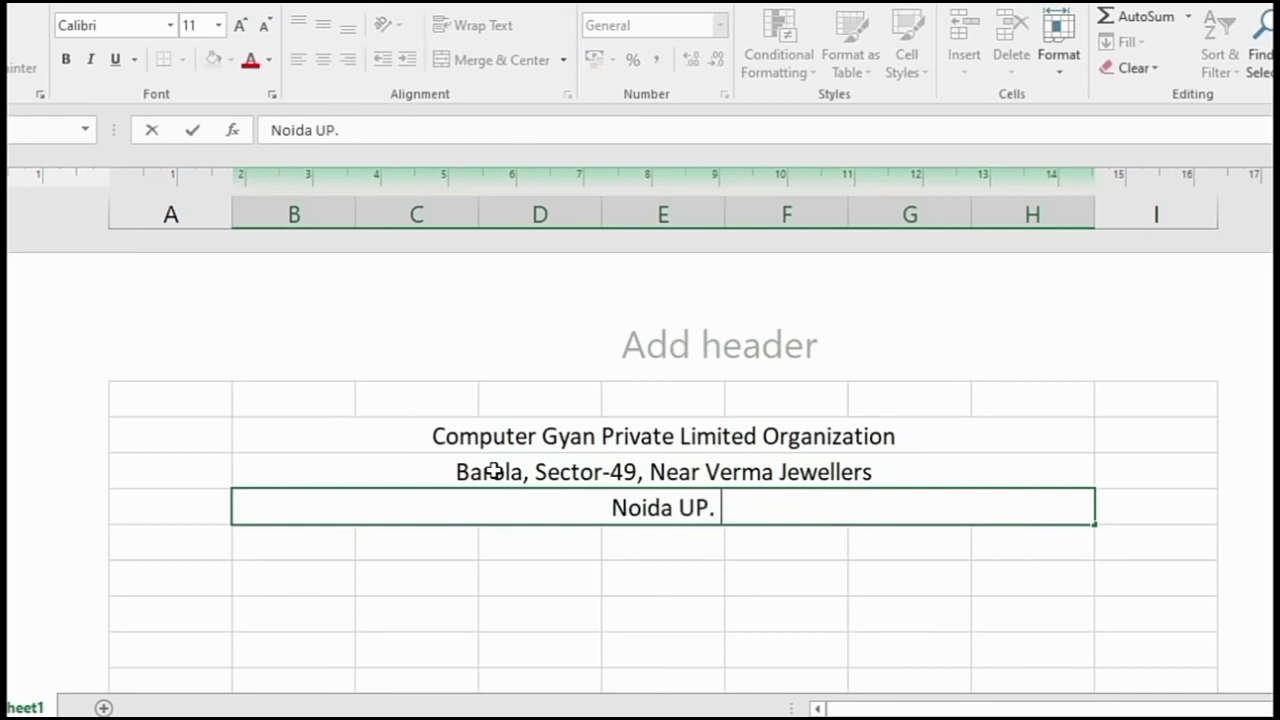
type(" 201301")
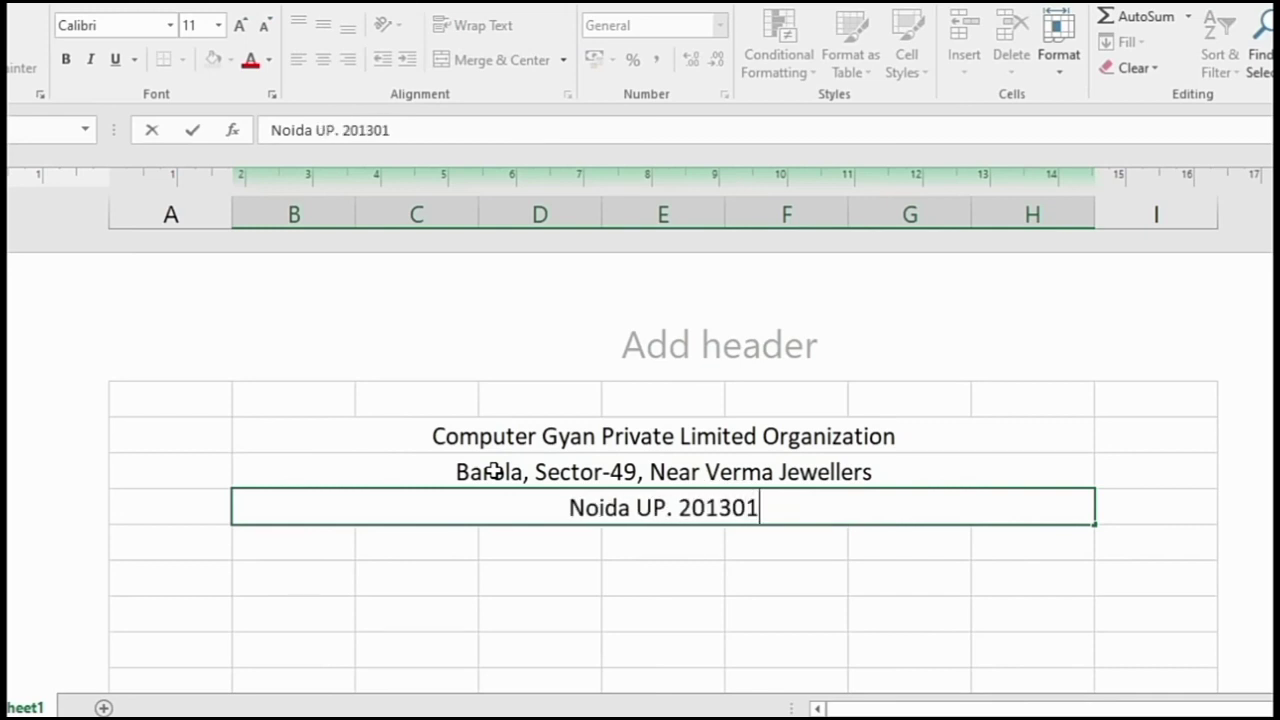
left_click(531, 426)
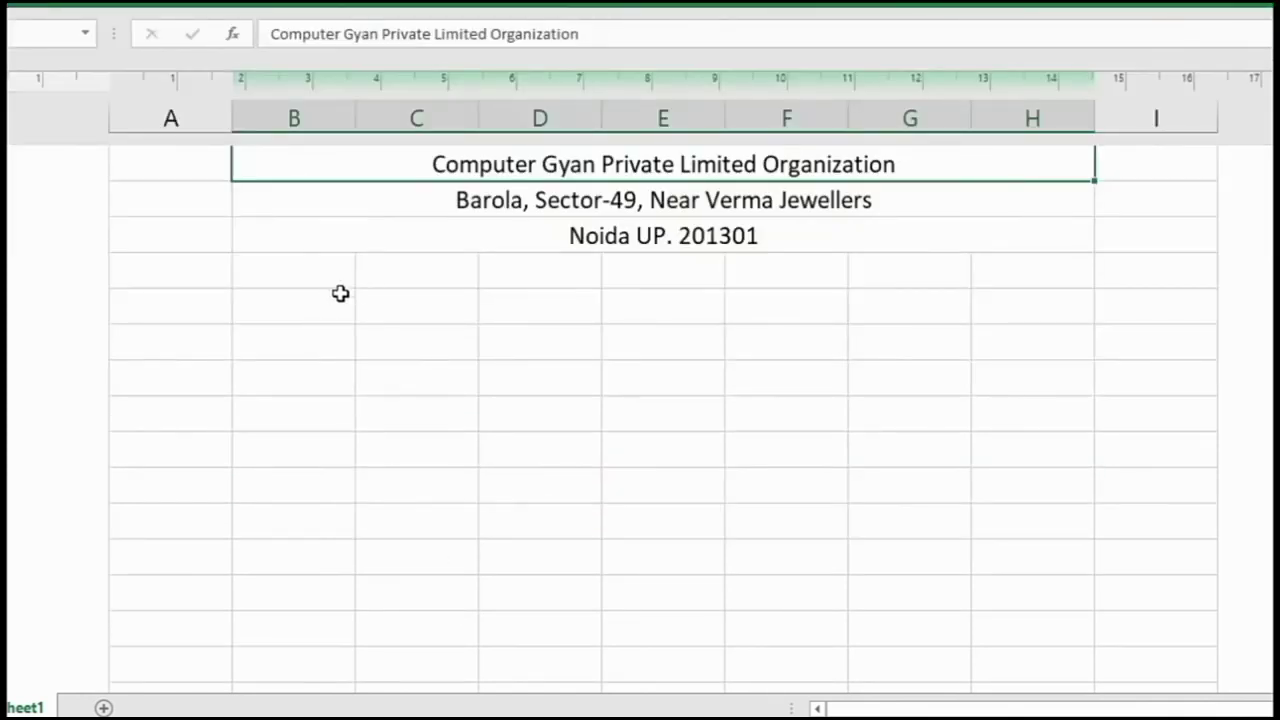
- Add the Employee Id label in column B and widen columns B and C
left_click(295, 296)
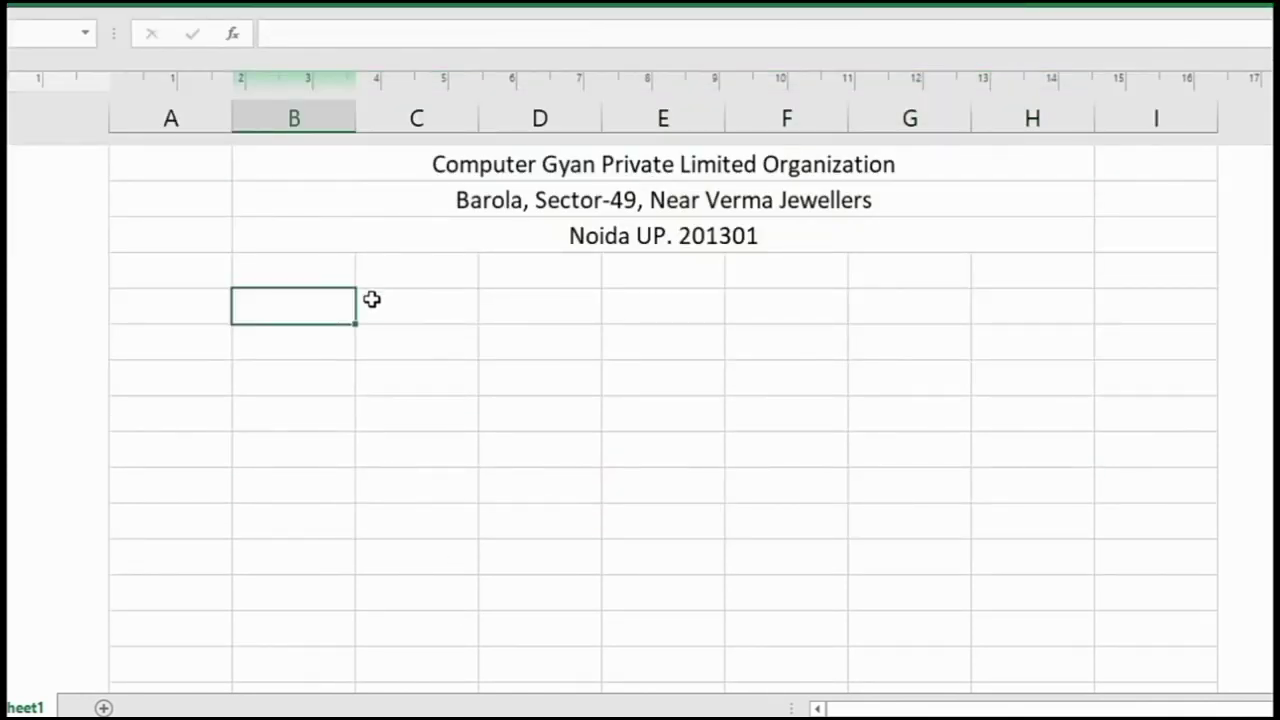
type("E")
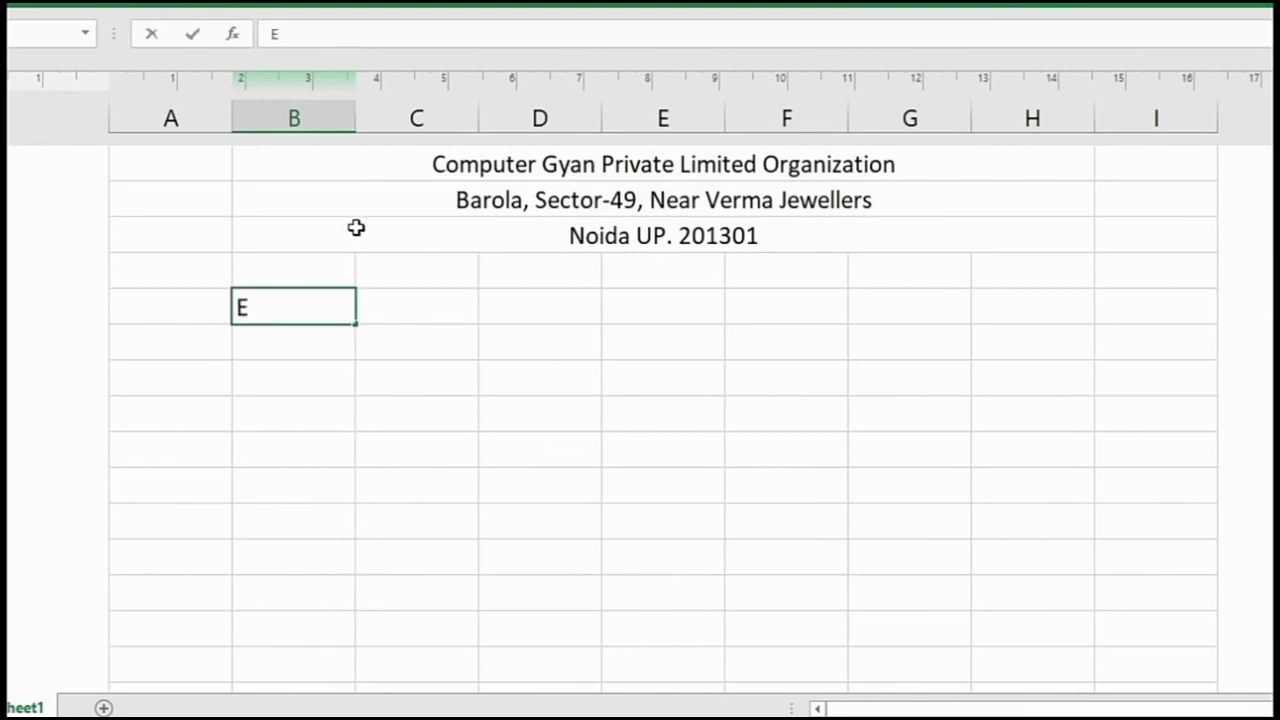
type("mployee")
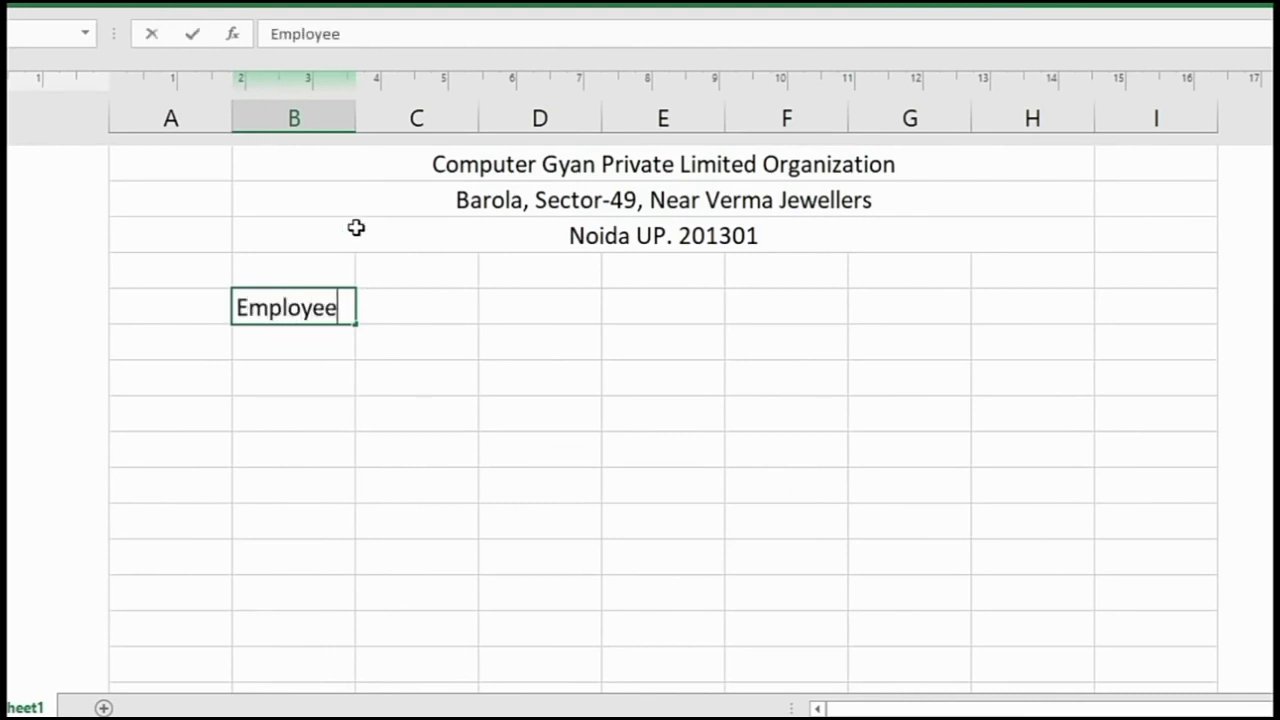
type(" Id")
left_click(353, 119)
double_click(354, 119)
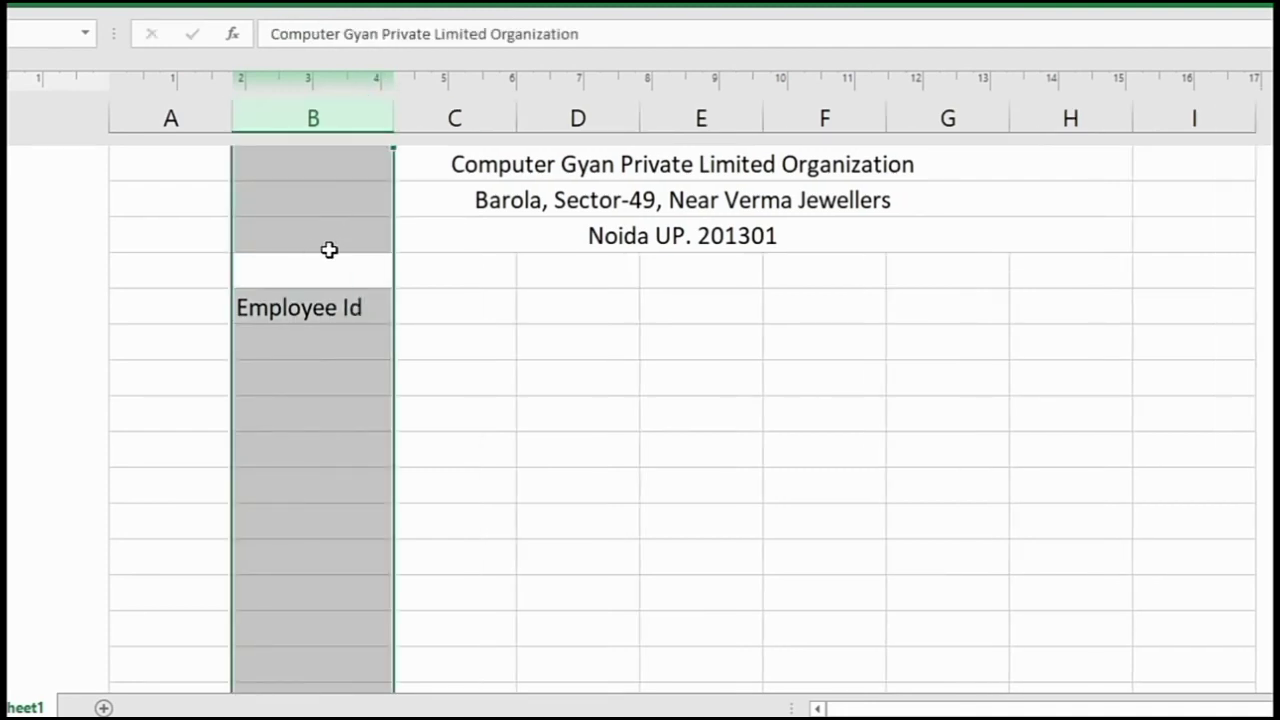
left_click(448, 312)
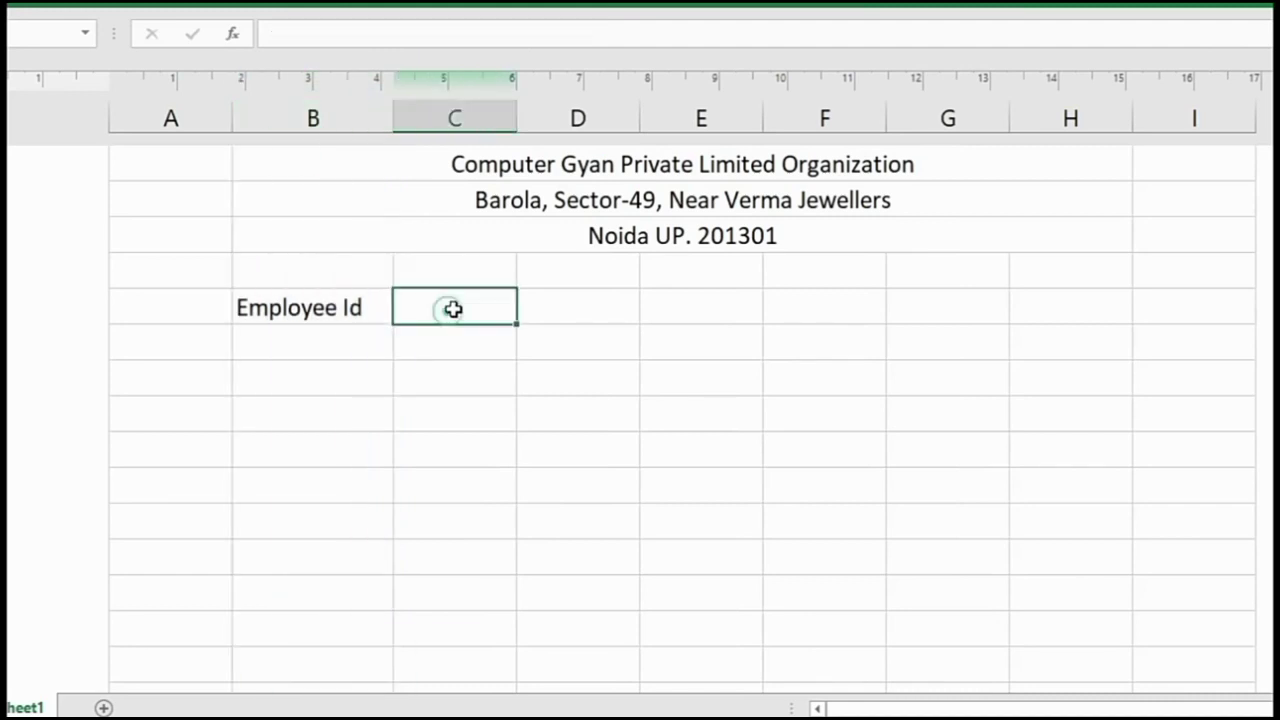
left_click_drag(512, 125, 603, 130)
- Add the Employee Name label in column D and widen columns D and E
left_click(694, 302)
type("Emplo")
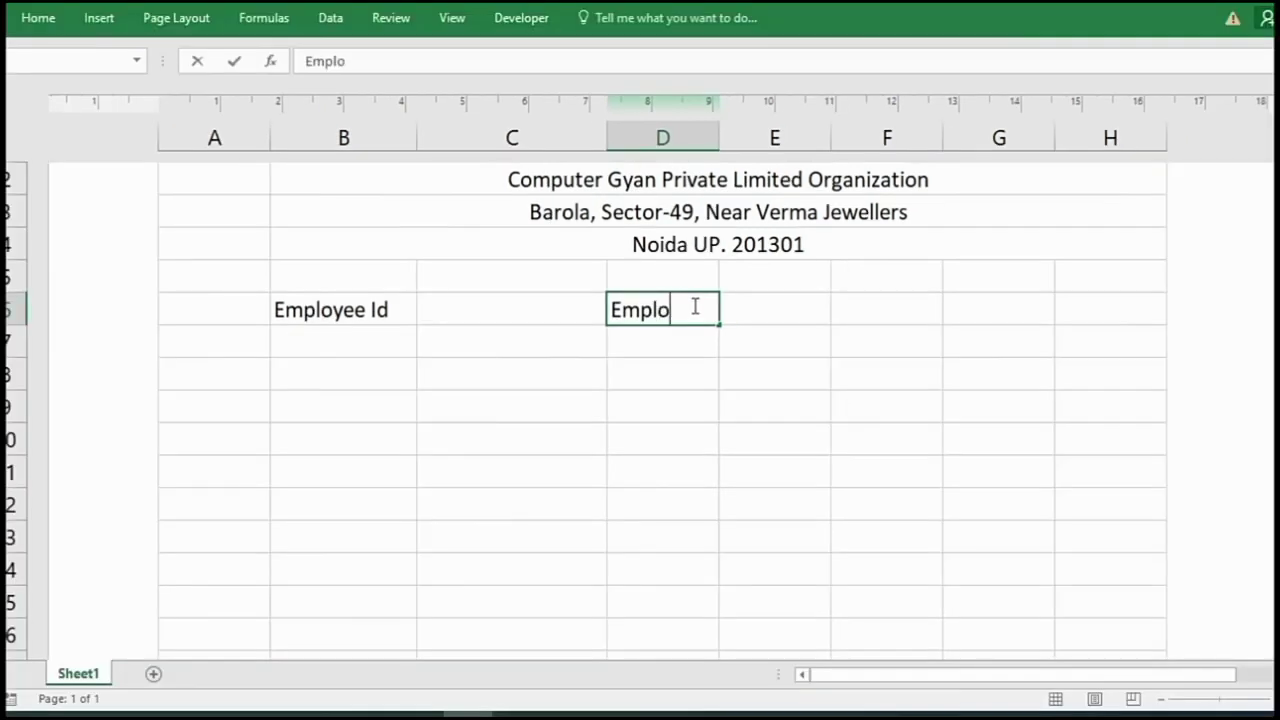
type("yee Name")
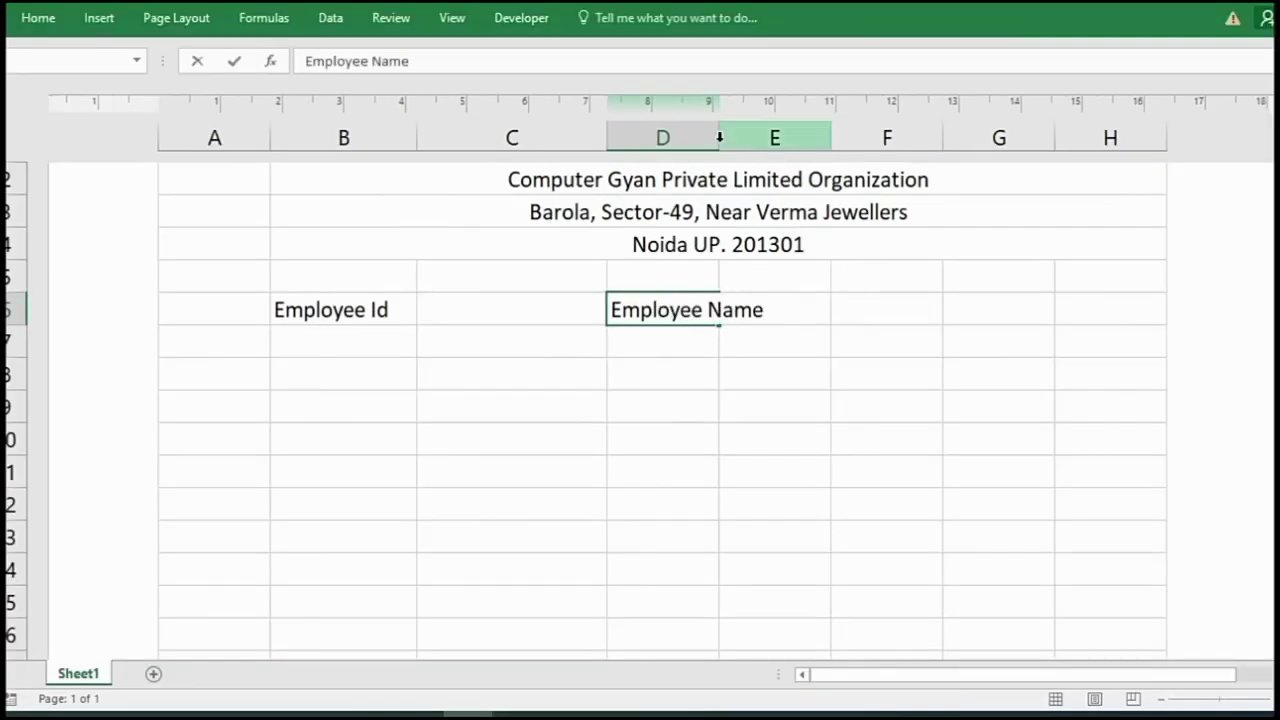
left_click(714, 137)
left_click_drag(718, 137, 785, 150)
left_click_drag(891, 134, 1010, 197)
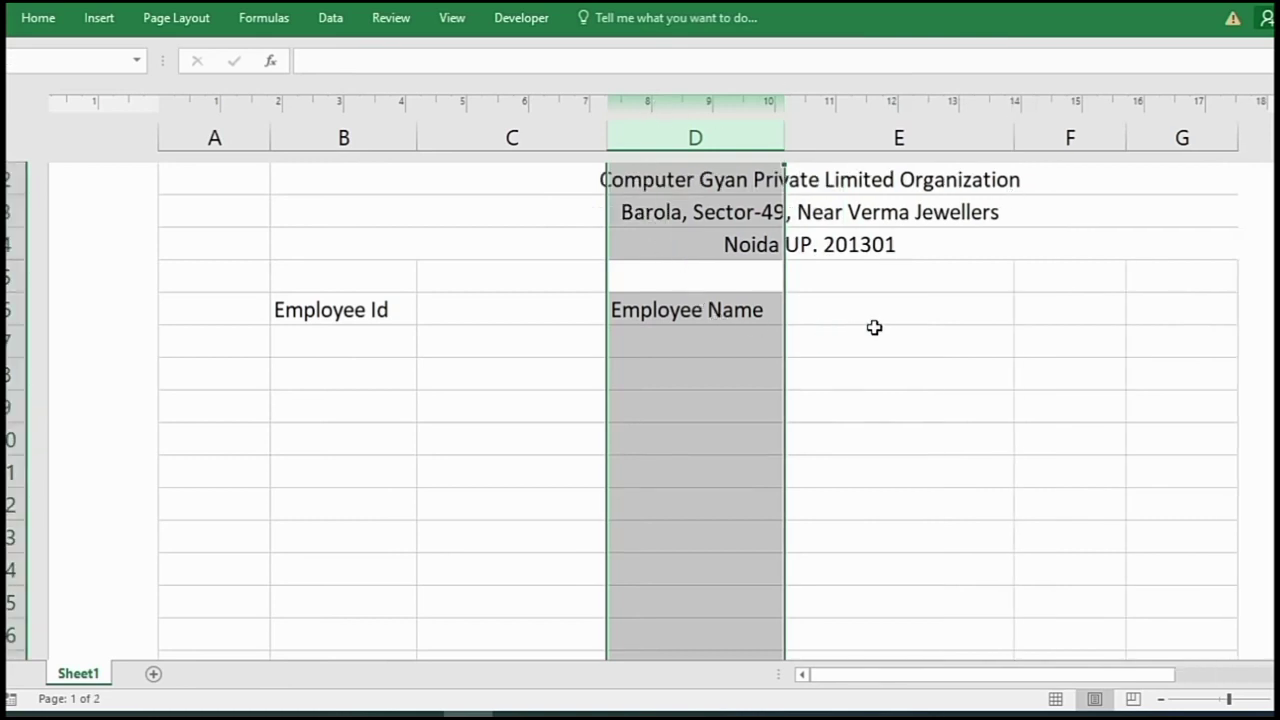
- Add the Designation label in B7 and Month of Salary Slip in D7
double_click(353, 345)
type("Designation")
key("Tab")
key("Tab")
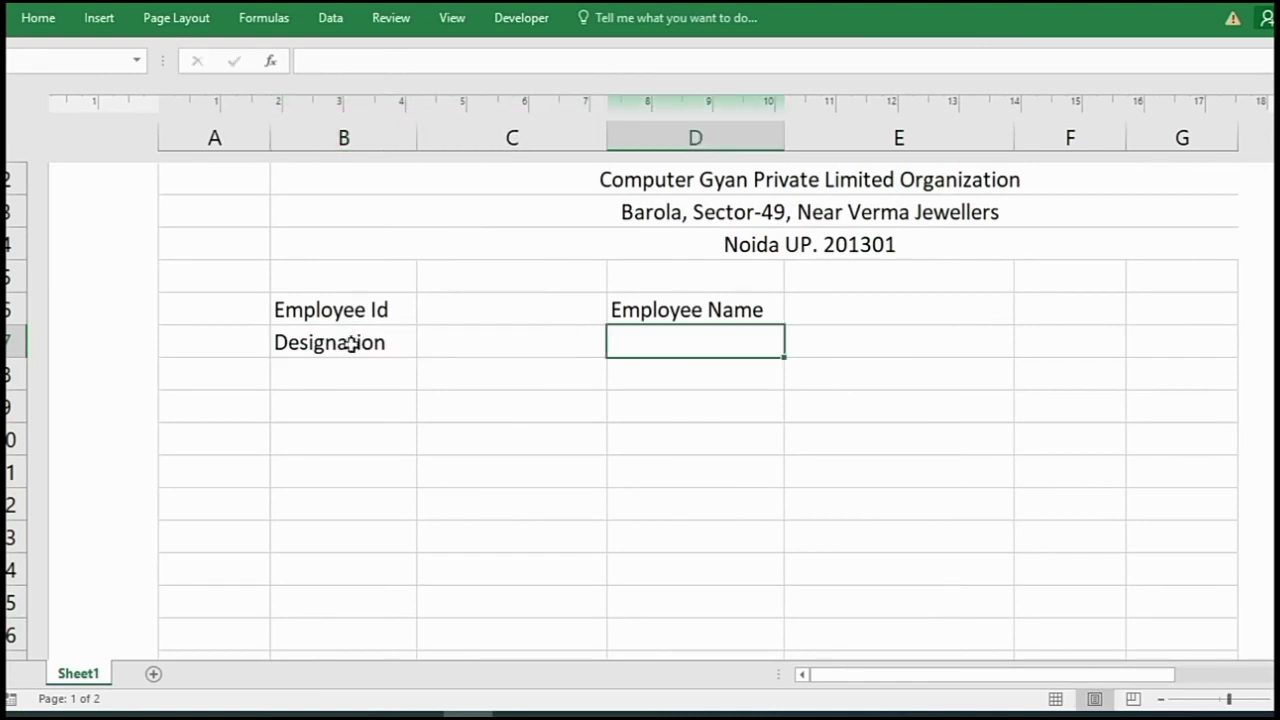
type("Month")
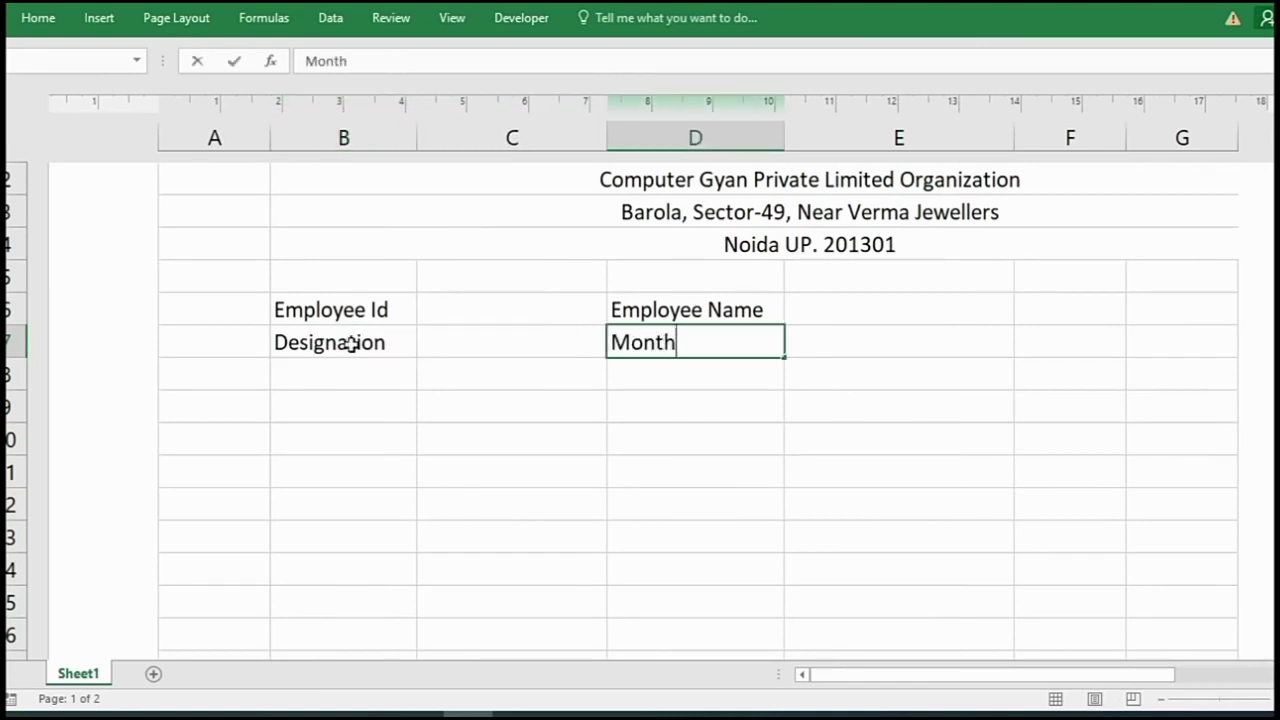
type(" of Salary Slip")
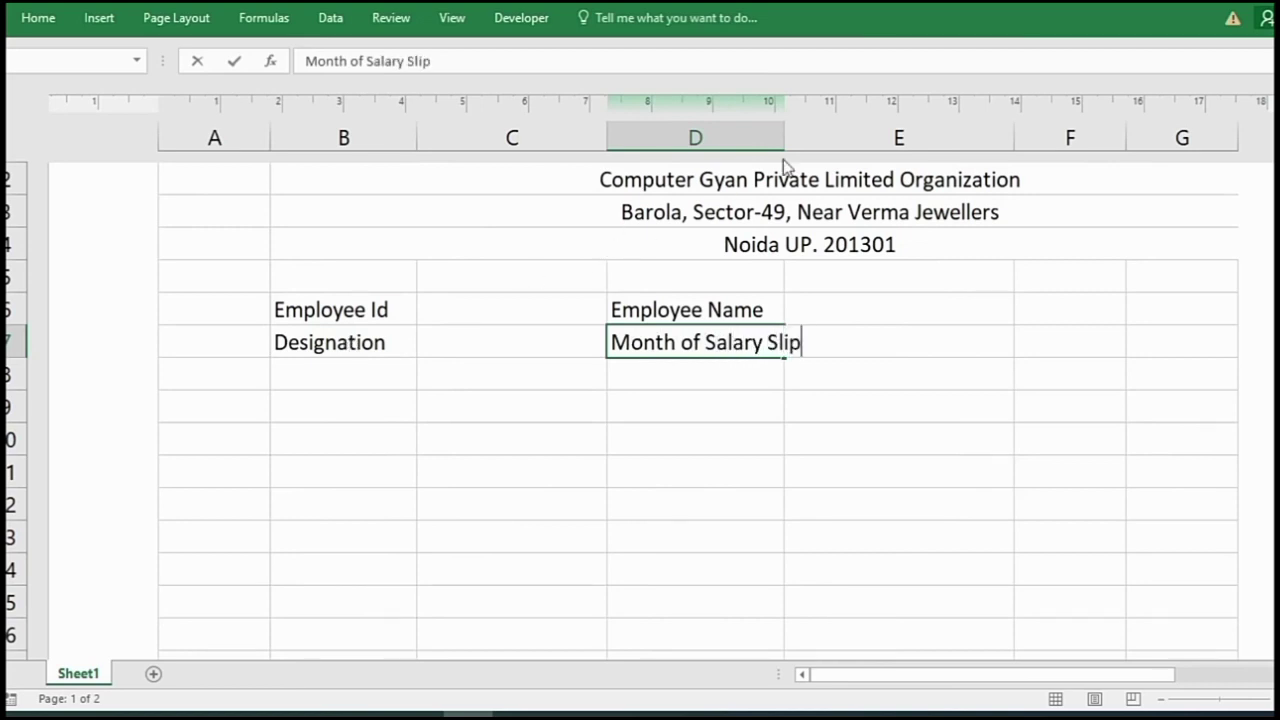
left_click(787, 133)
- Widen column D further and unmerge the company header cells in rows 2–4
left_click_drag(784, 133, 829, 165)
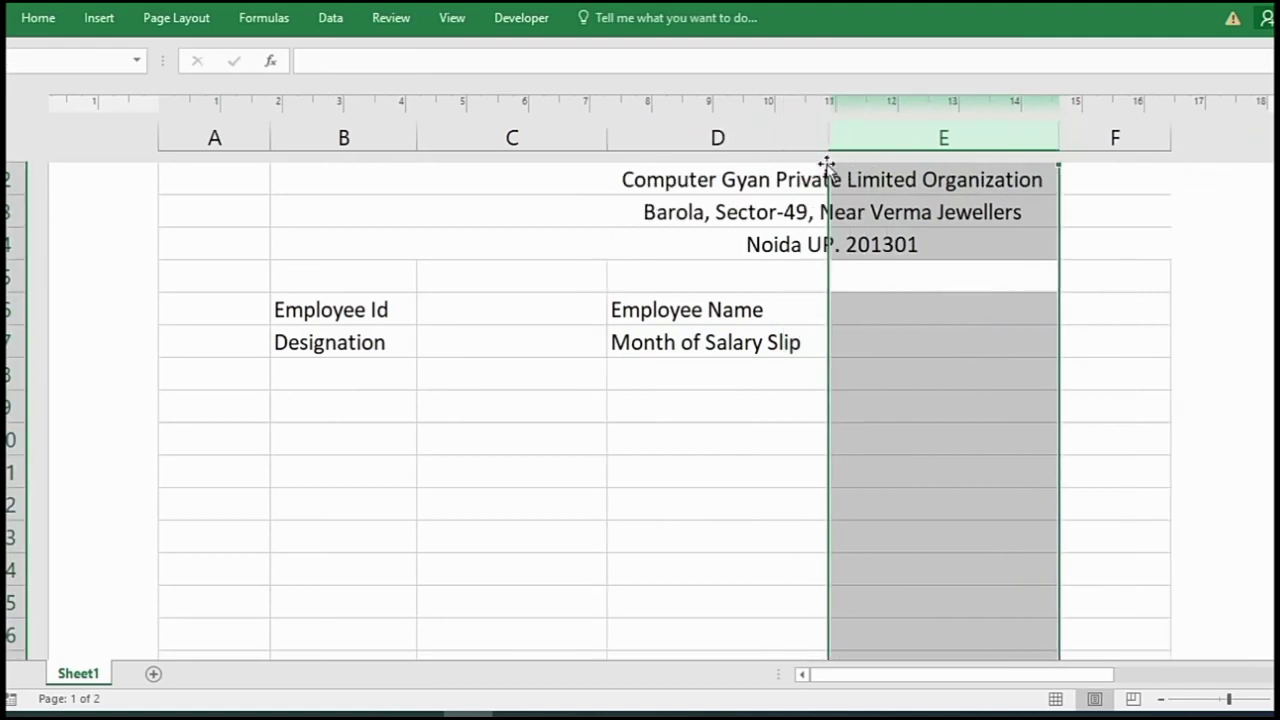
left_click_drag(418, 186, 709, 232)
left_click(57, 18)
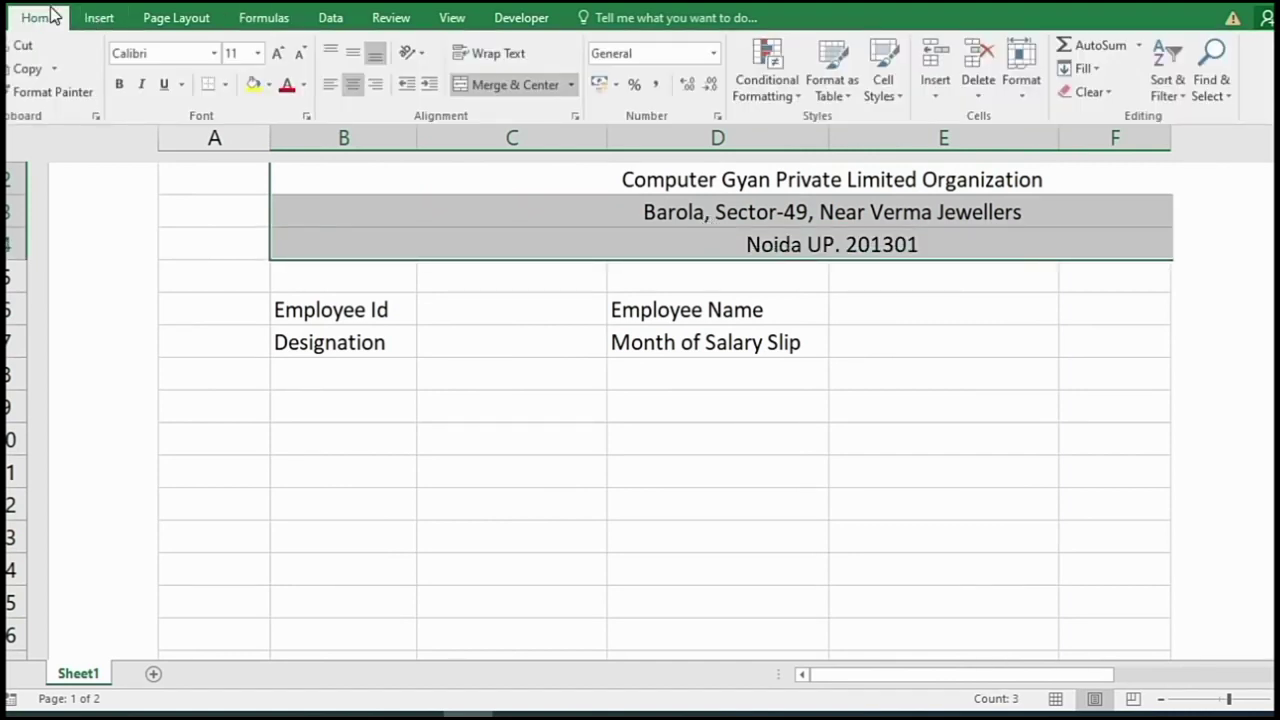
left_click(571, 84)
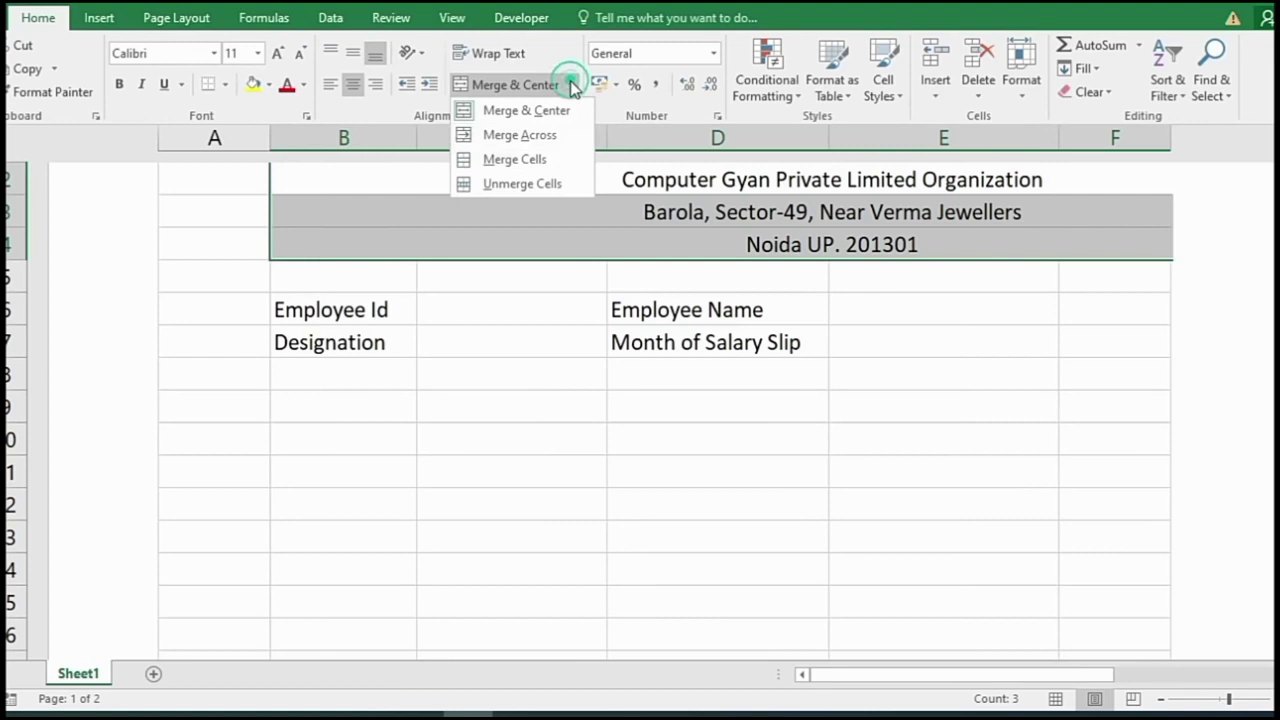
left_click(551, 180)
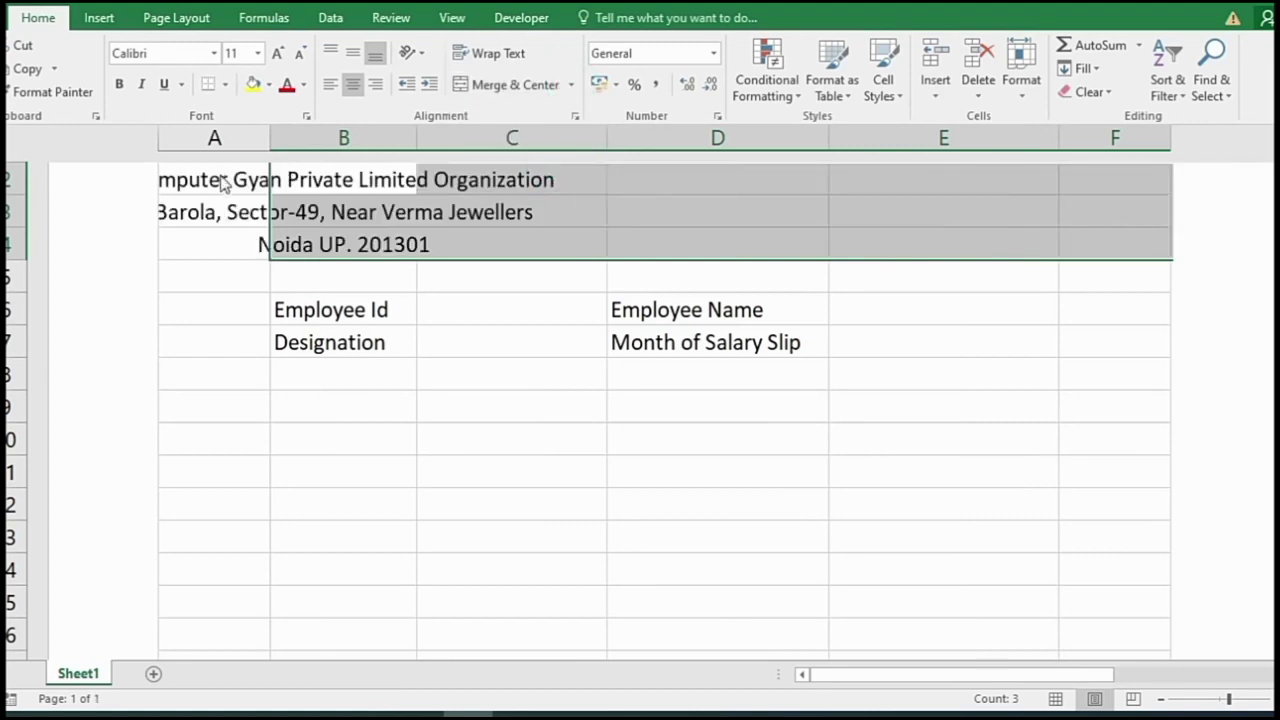
left_click(222, 180)
- Merge each of the three header lines across columns B to E
left_click(362, 172)
left_click_drag(329, 175, 886, 232)
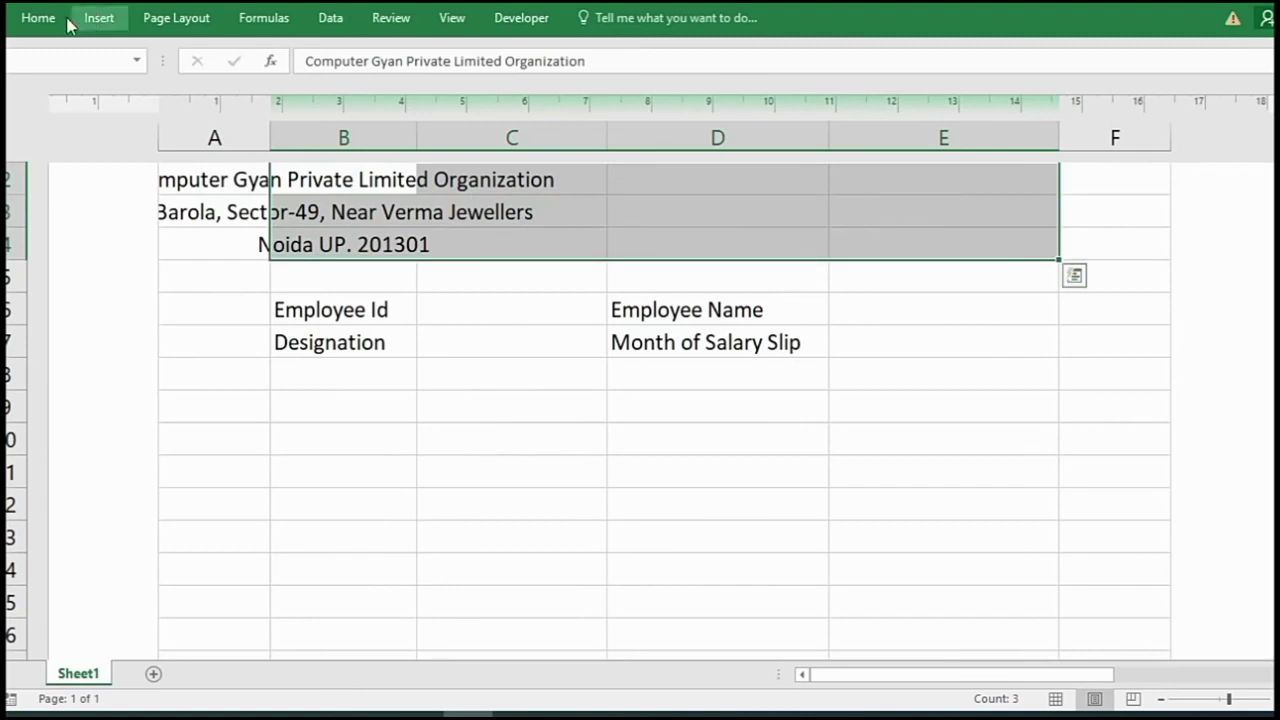
left_click(45, 20)
left_click(569, 86)
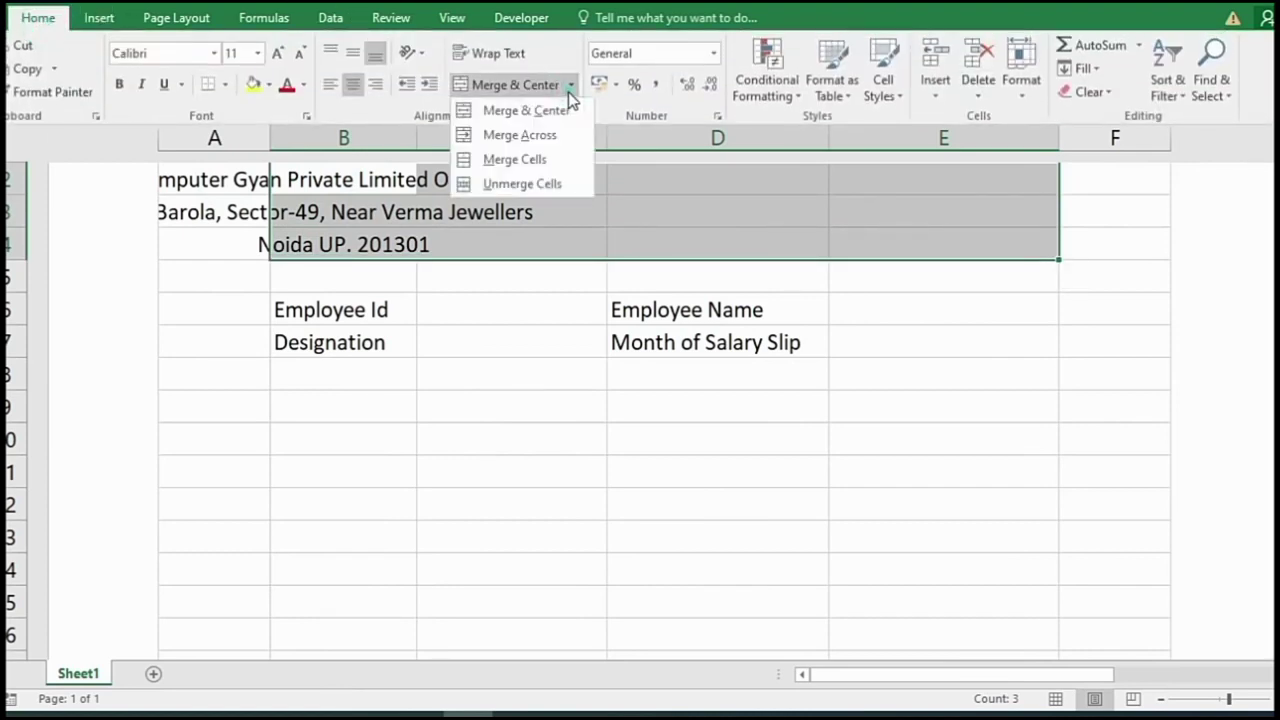
left_click(543, 167)
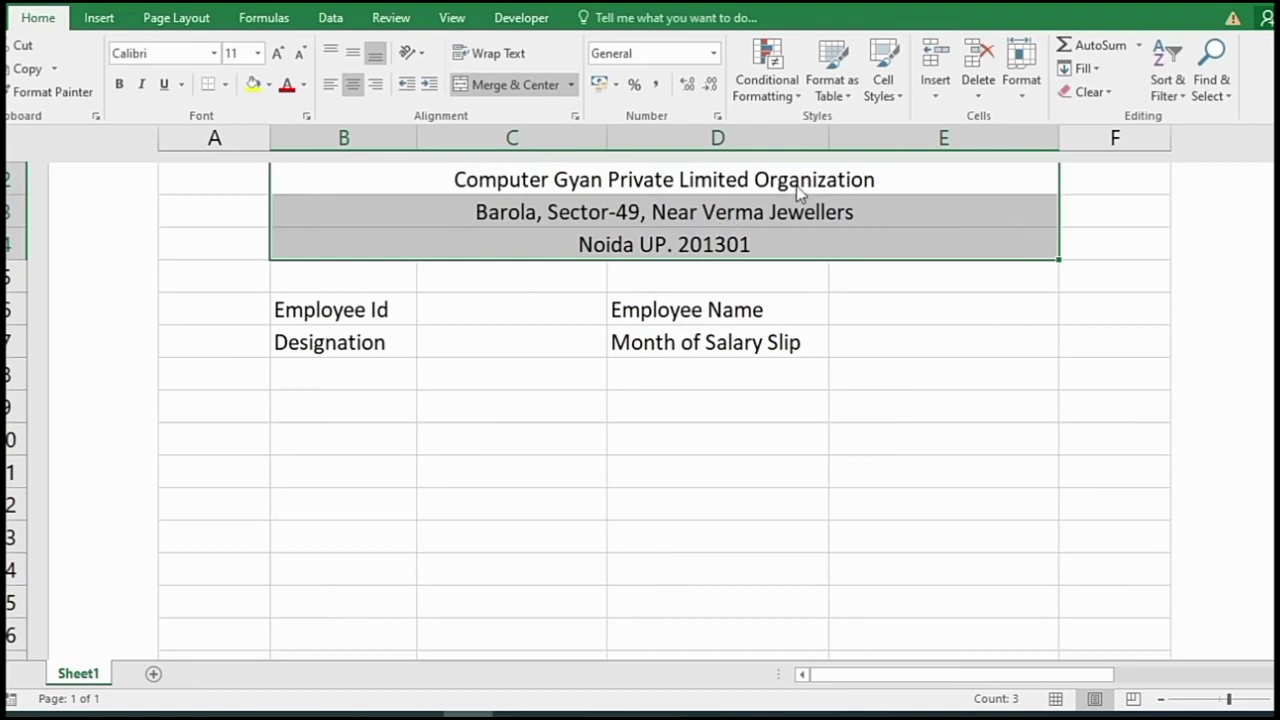
left_click(396, 402)
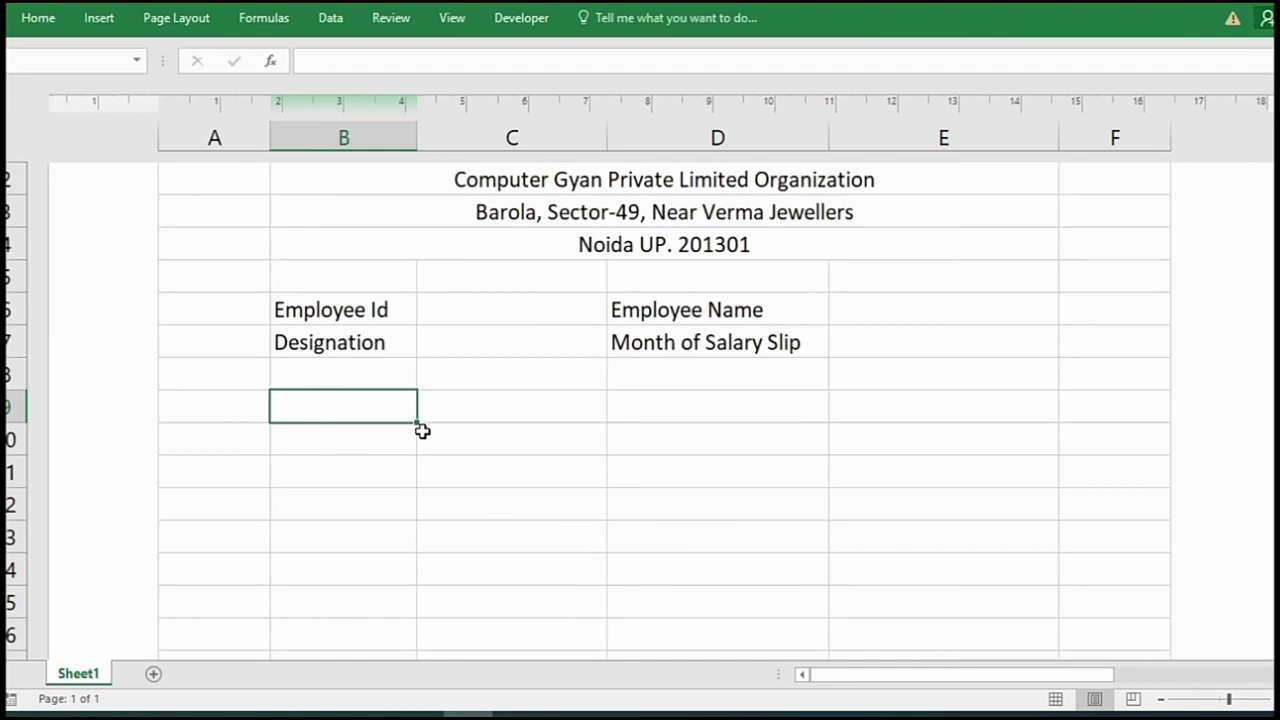
left_click_drag(371, 406, 469, 406)
- Merge and centre B9:C9 and enter the heading INCOME
left_click(50, 22)
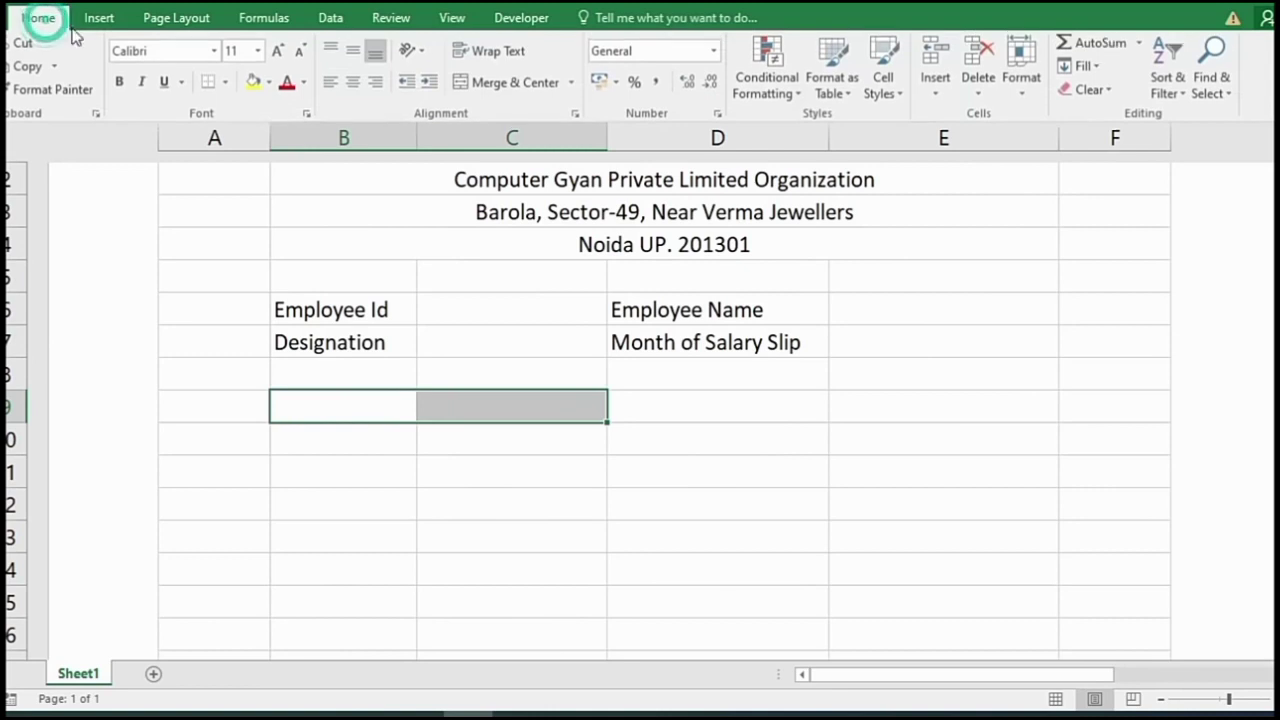
left_click(477, 88)
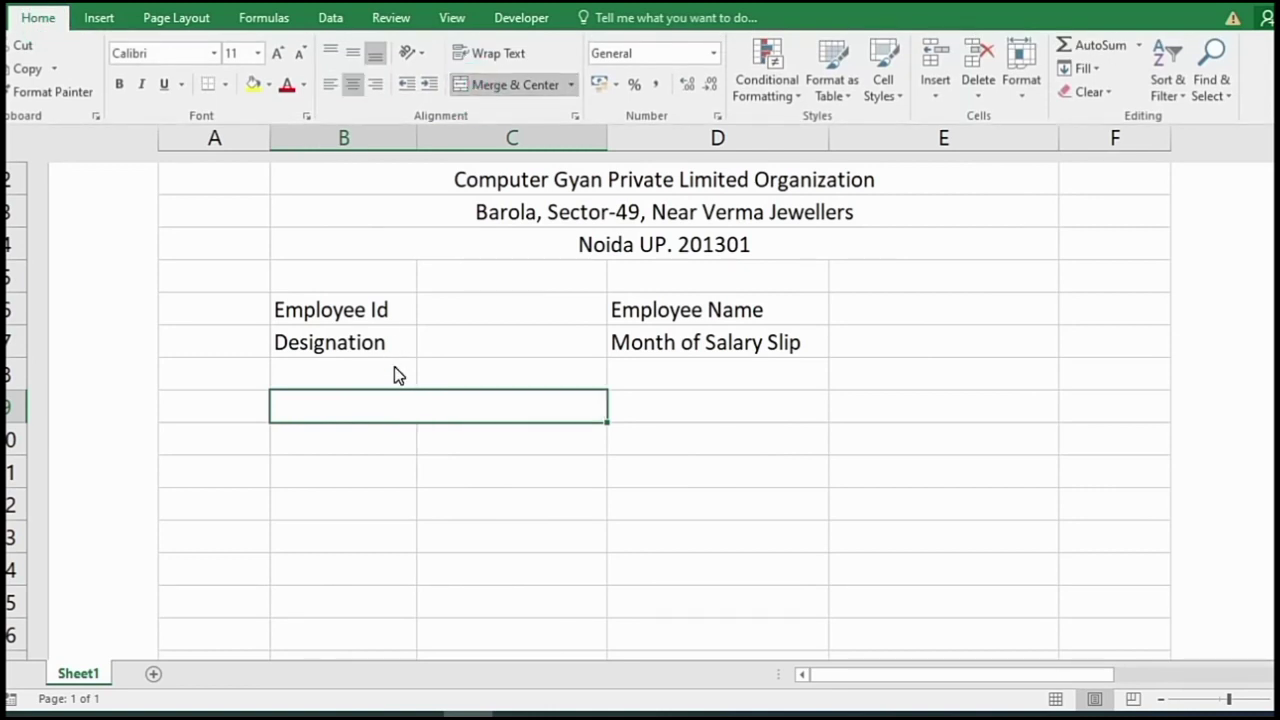
left_click(399, 396)
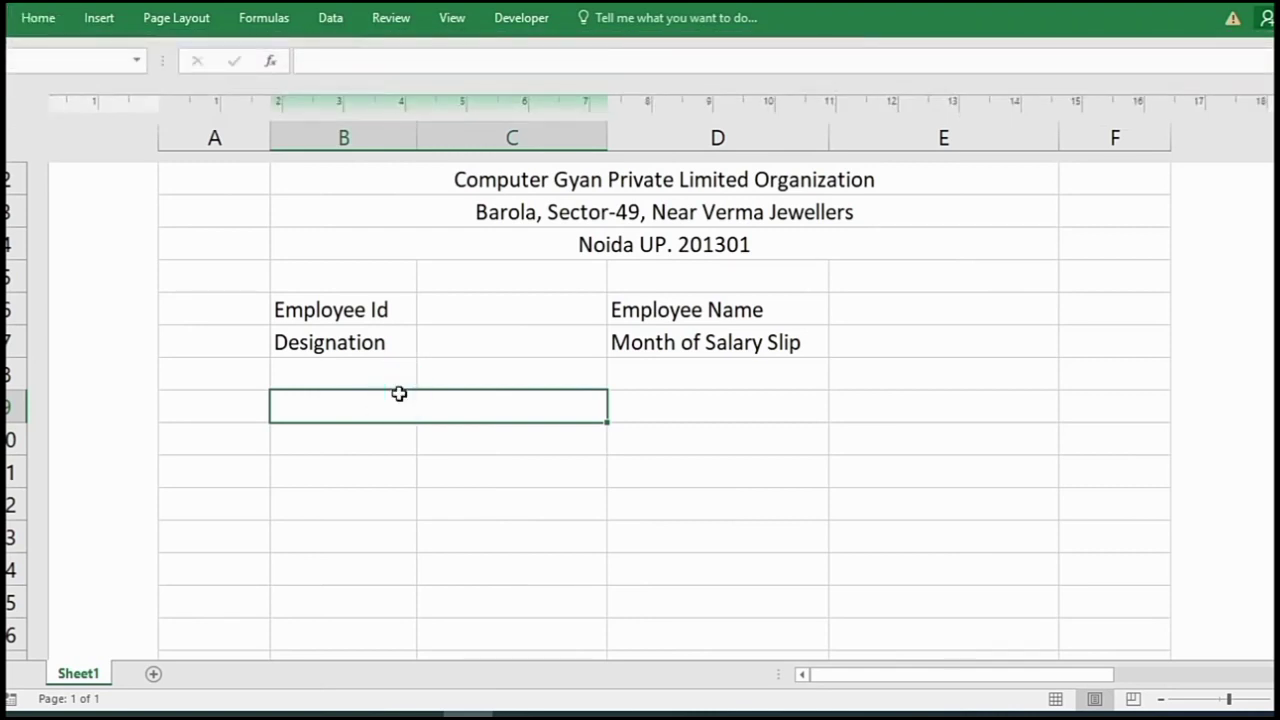
type("INCOME")
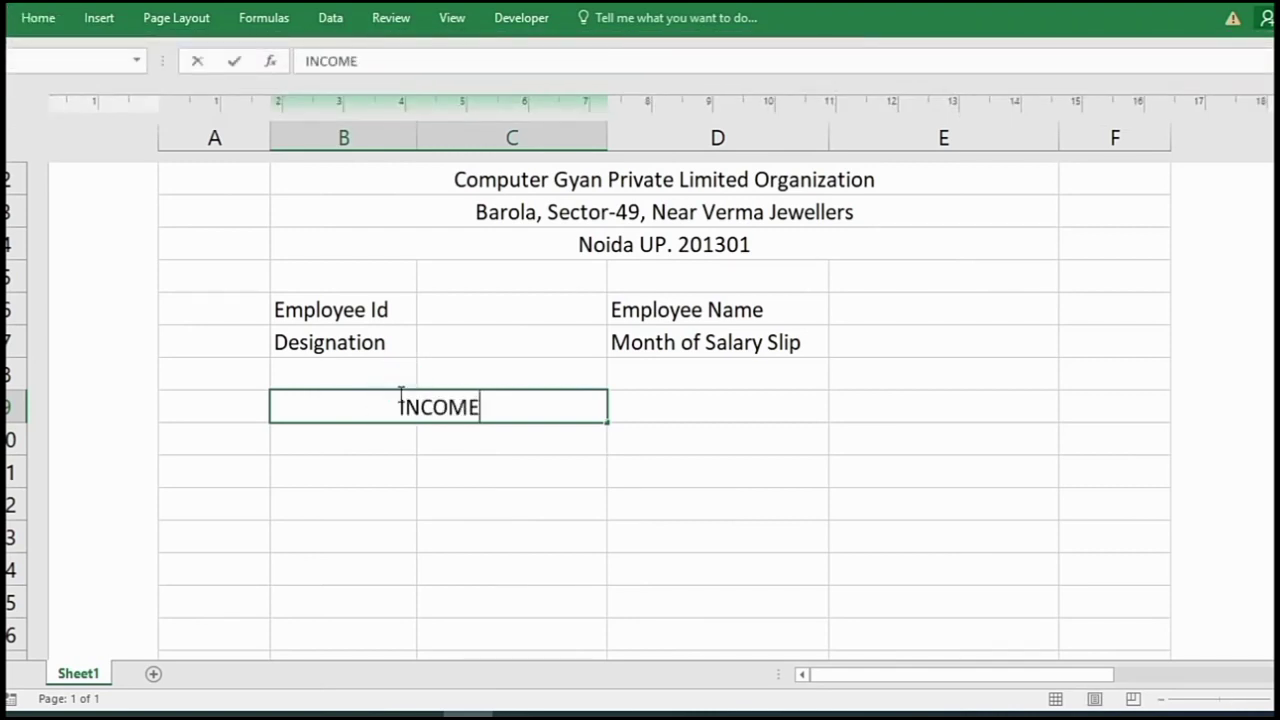
key("Tab")
- Merge and centre D9:E9 and enter the heading DEDUCTION
left_click_drag(703, 404, 856, 401)
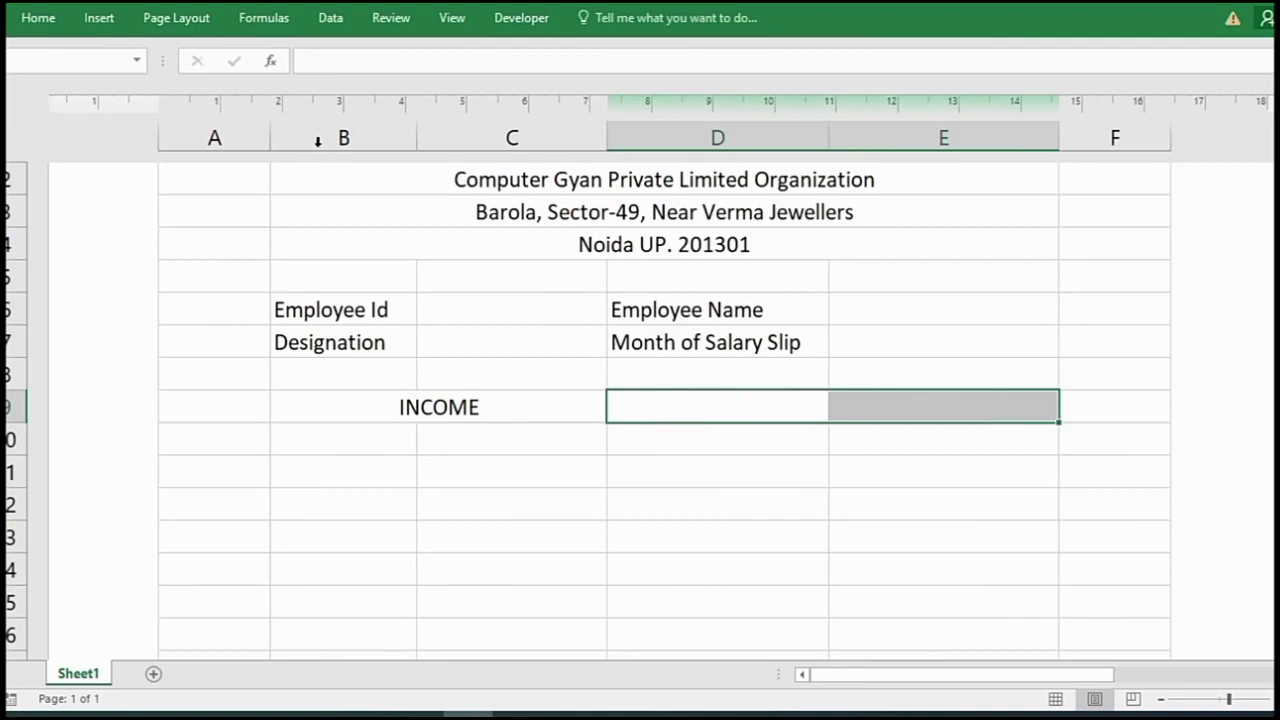
left_click(45, 17)
left_click(474, 86)
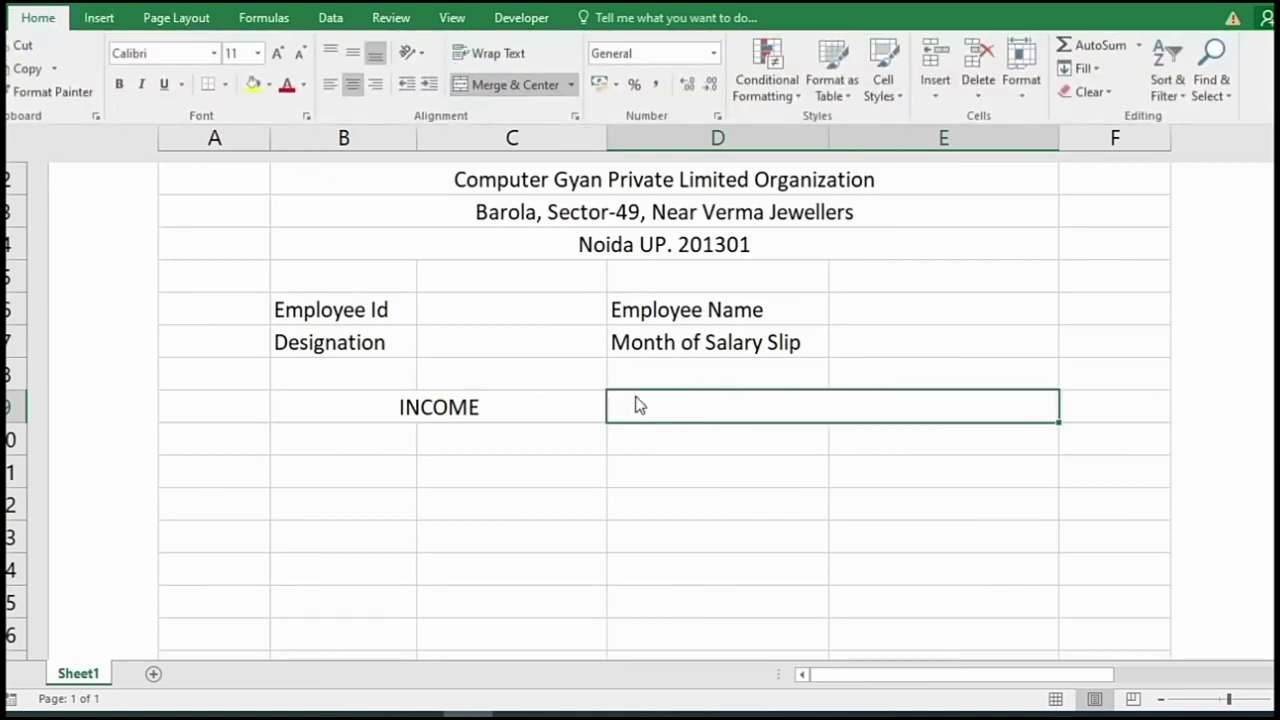
left_click(645, 400)
type("dE")
key("BackSpace")
key("BackSpace")
type("DEDUCTION")
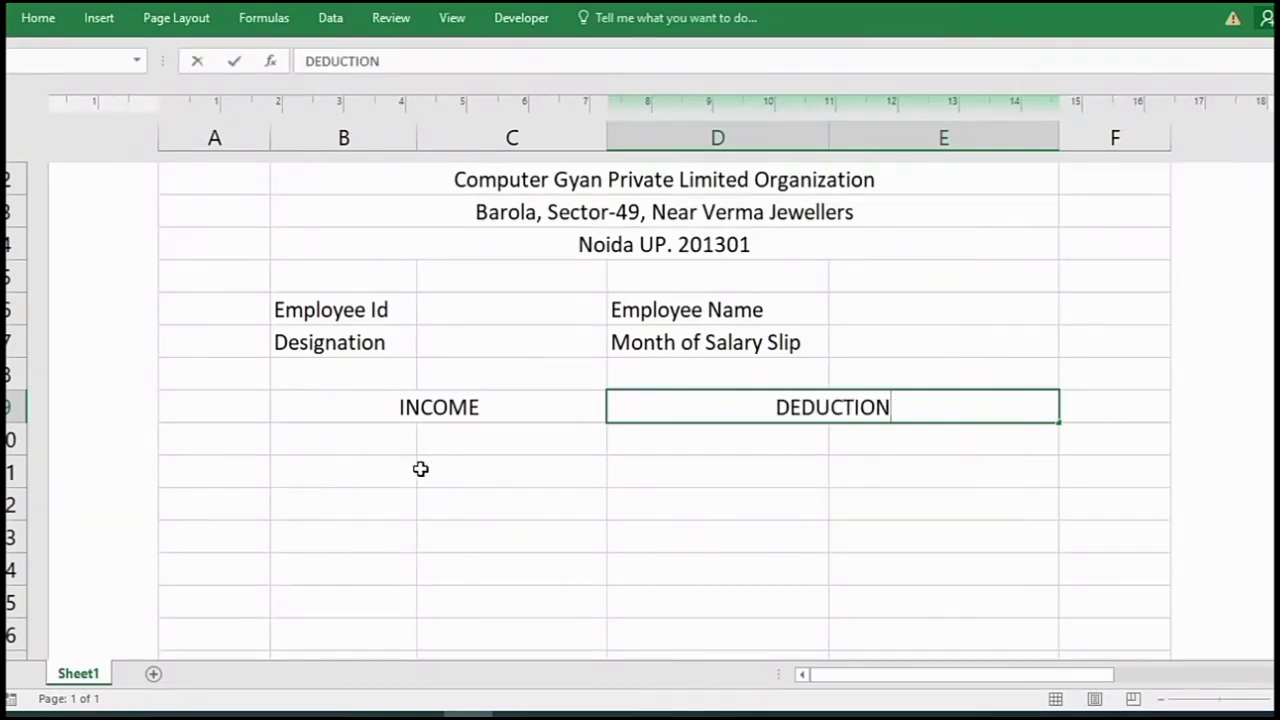
left_click(397, 443)
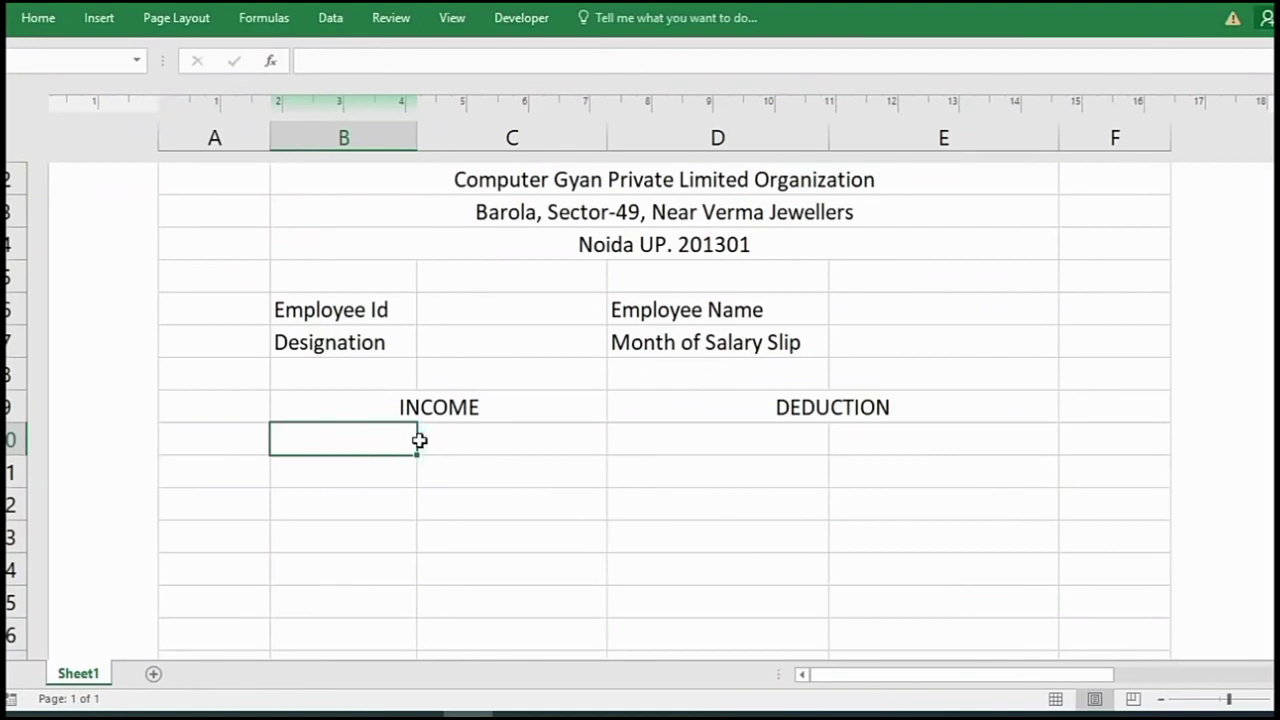
- Enter the Basic Salary label in B10
type("Basic Salry")
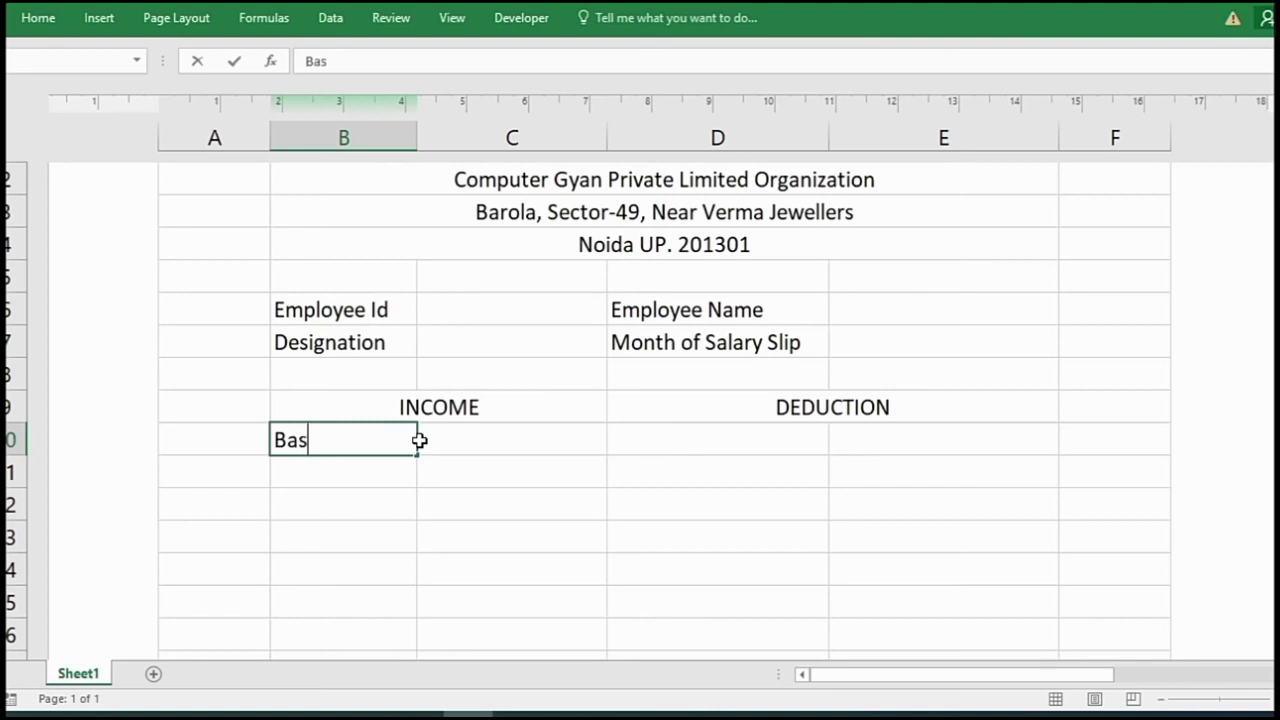
key("BackSpace")
key("BackSpace")
type("ary")
key("Return")
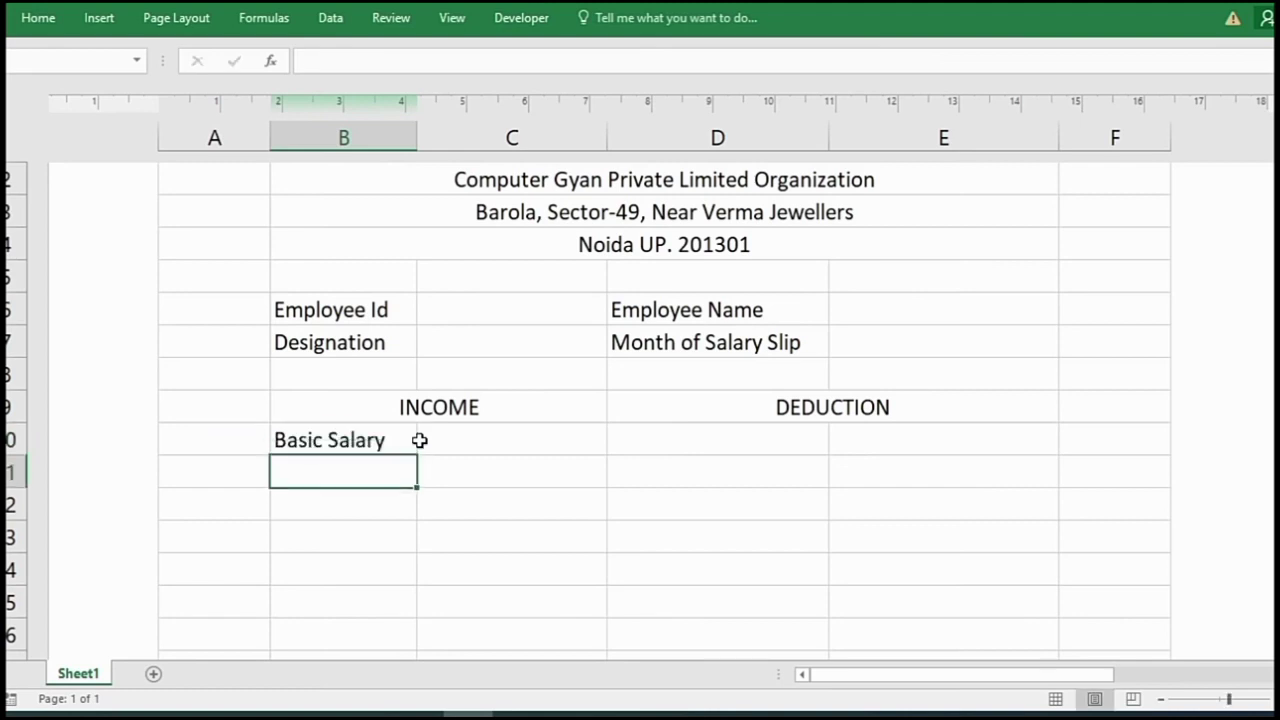
- Add the labels D.A, T.A, H.R.A and Gross Pay in B11–B14
type("D.A")
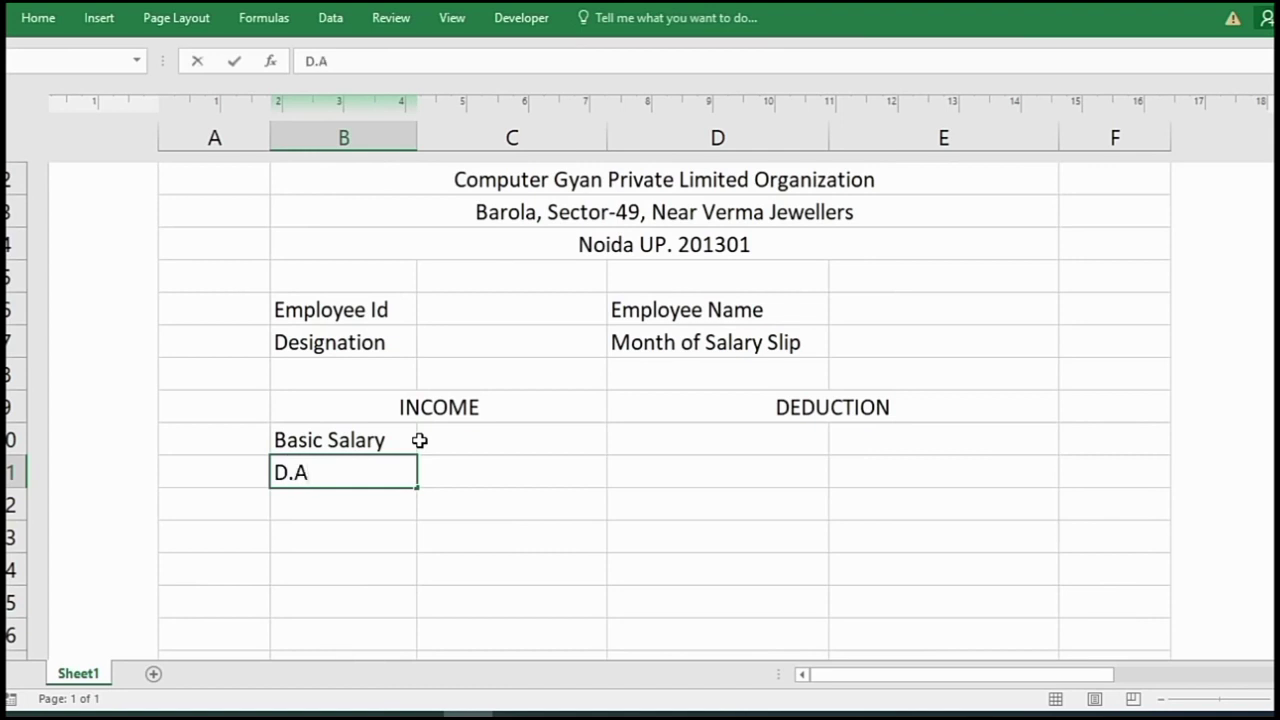
key("Return")
type("T.A")
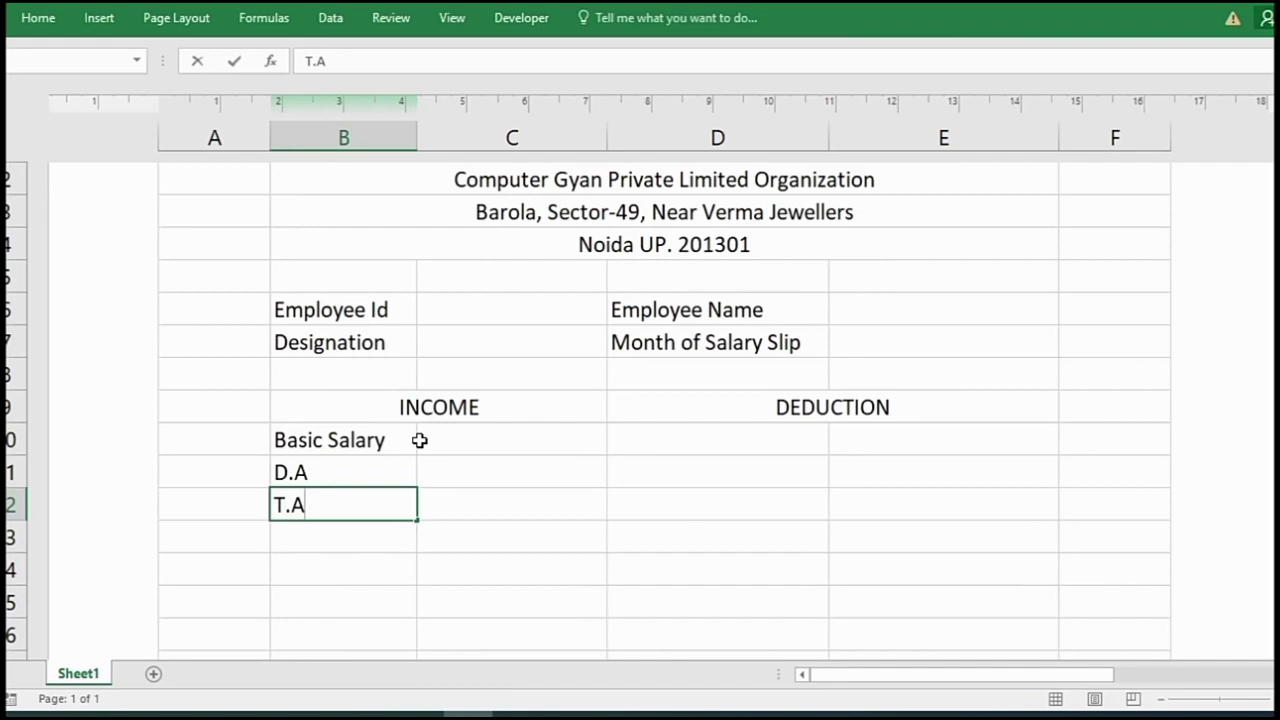
key("Return")
type("H.R.A")
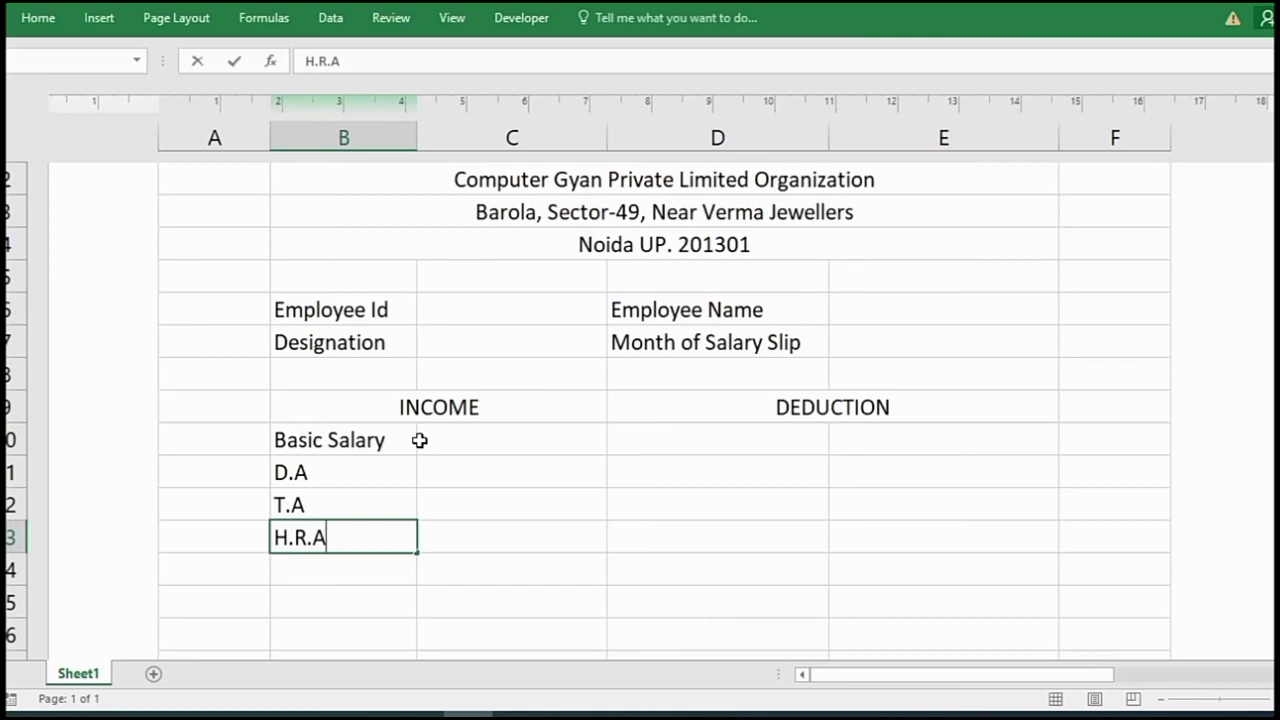
key("Return")
type("Gro")
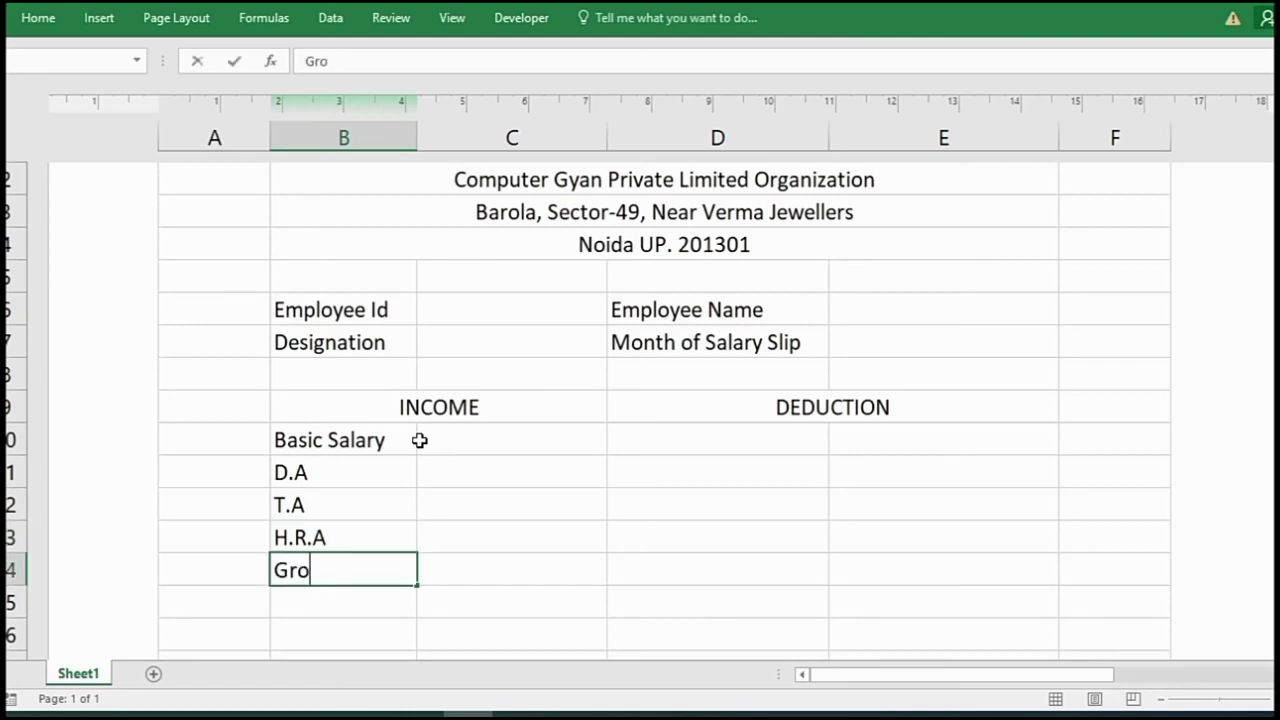
type("ss Pay")
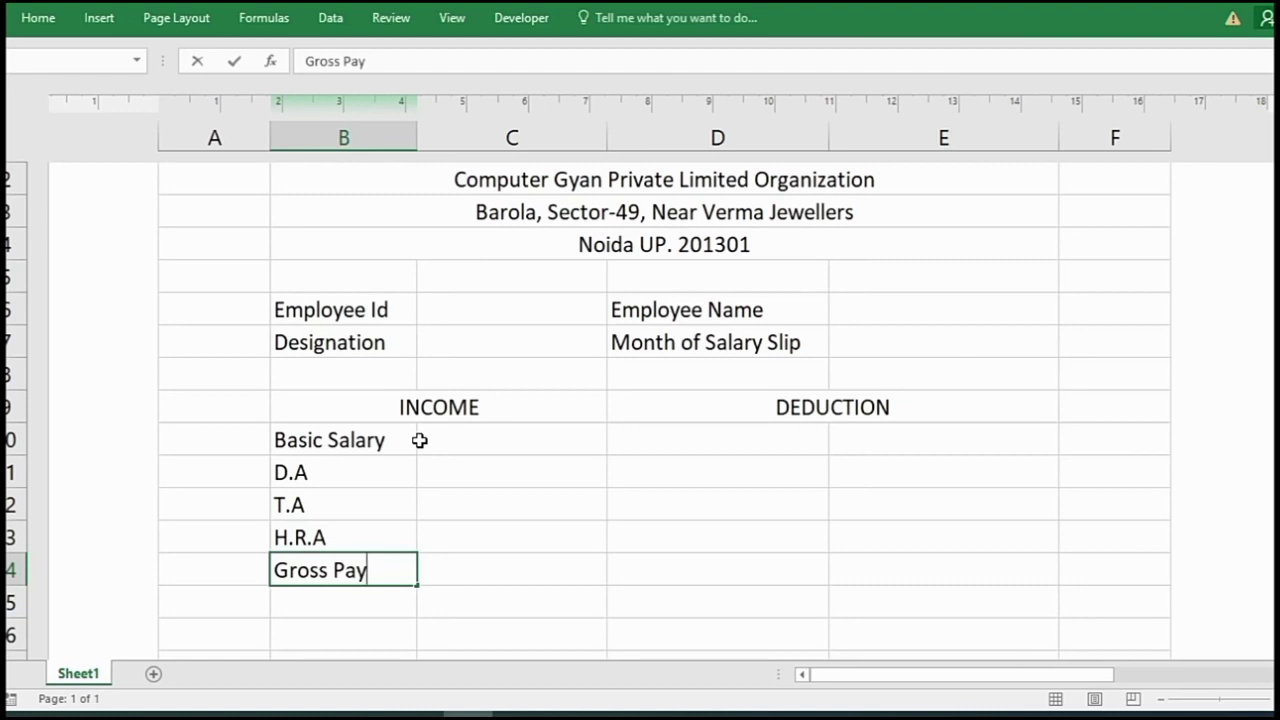
left_click(790, 447)
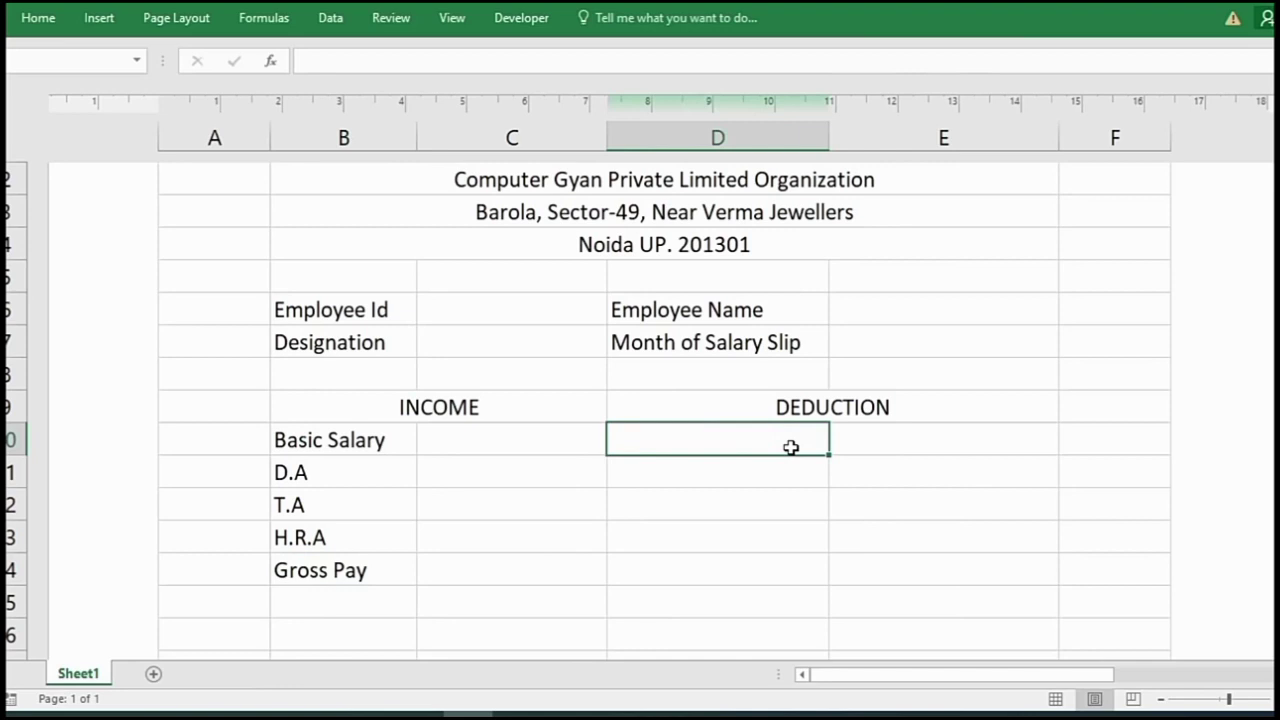
- List PF, Loan, ESI and Tax in D10–D13
type("PF")
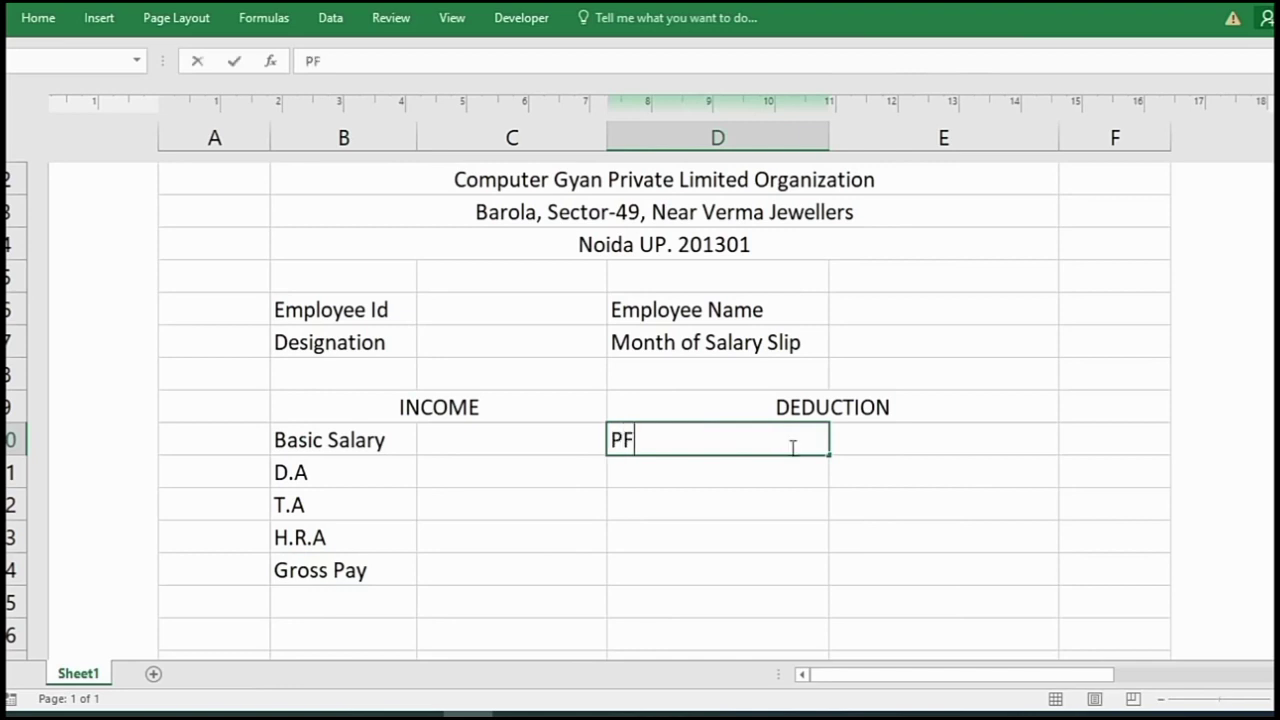
key("Return")
type("Loan")
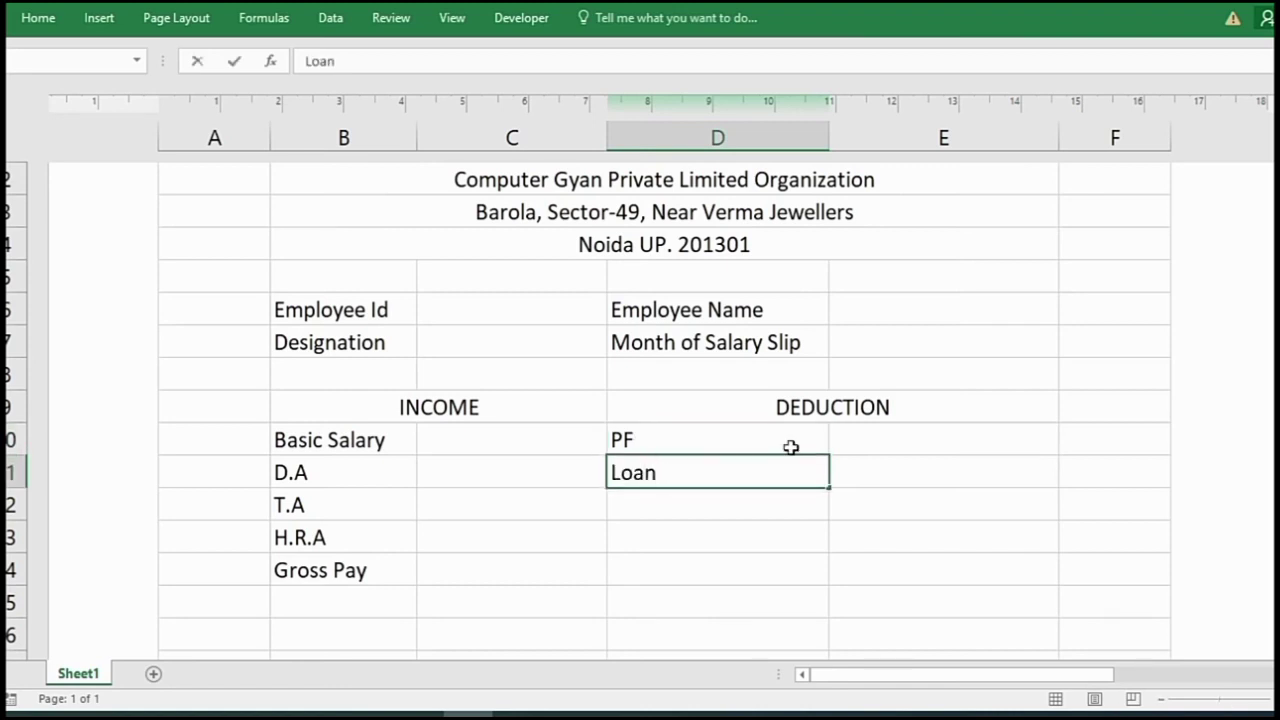
key("Return")
type("T")
key("BackSpace")
type("ESI")
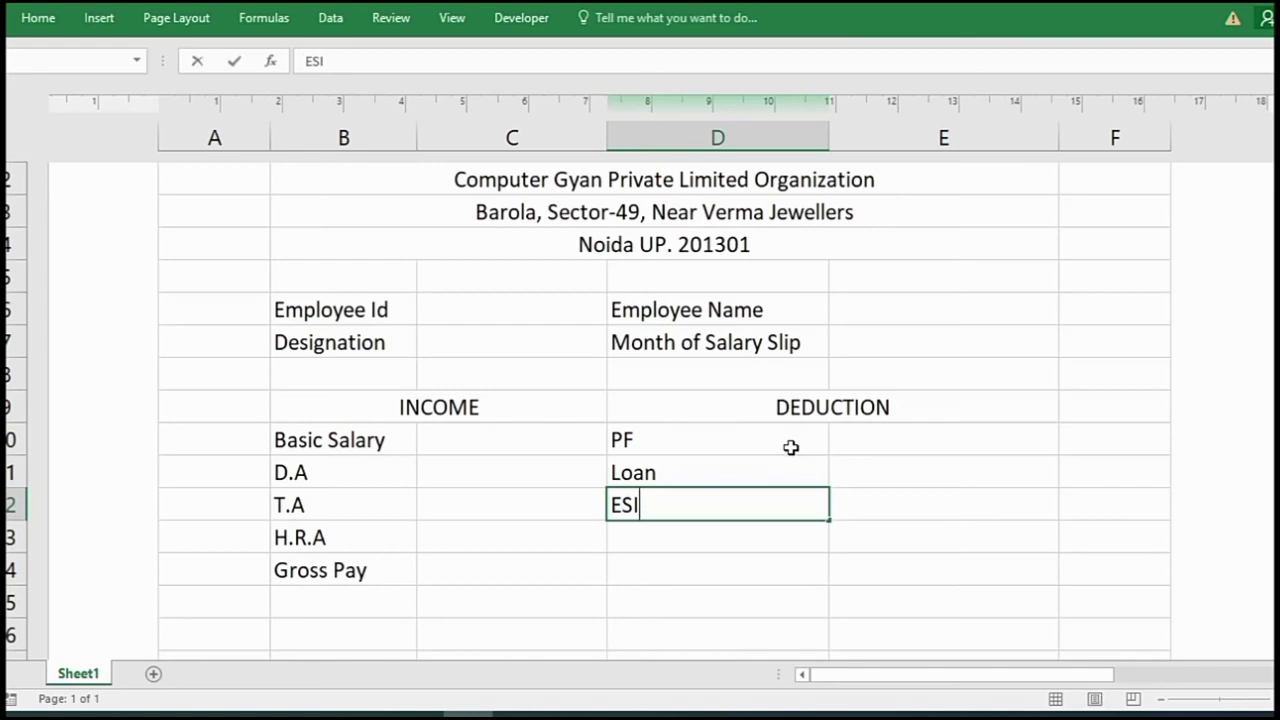
key("Return")
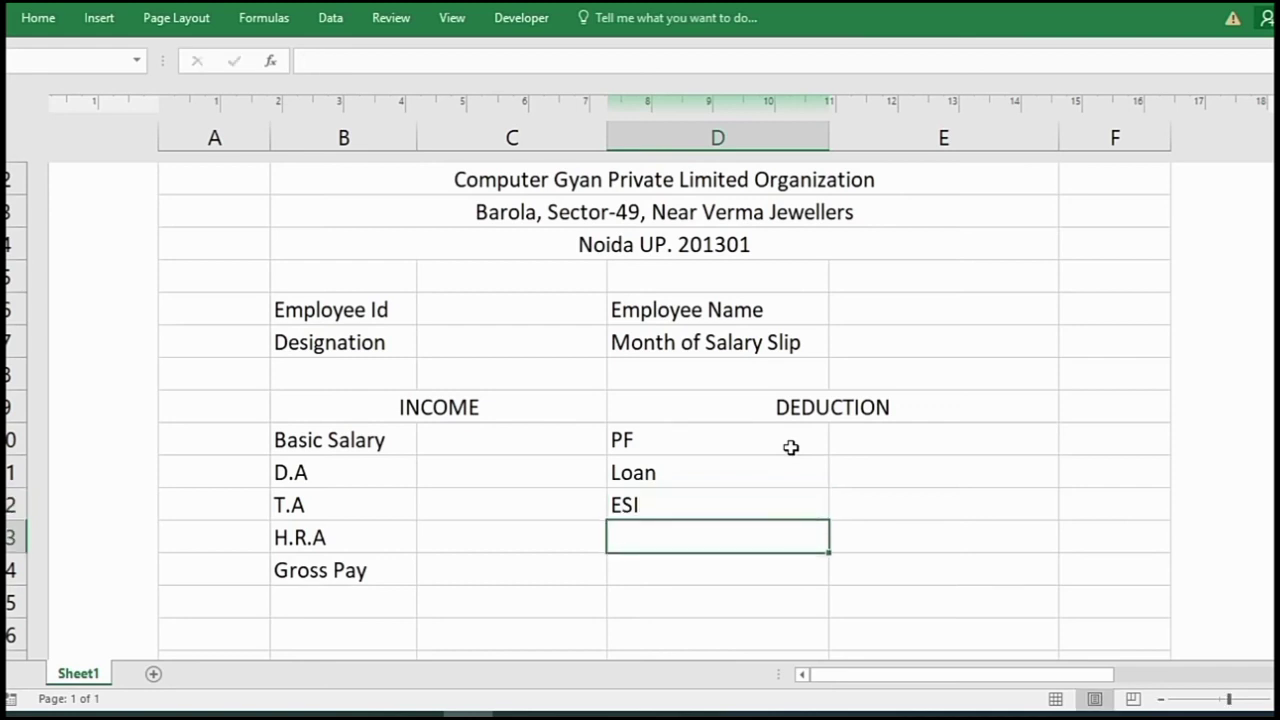
type("Tax")
key("Return")
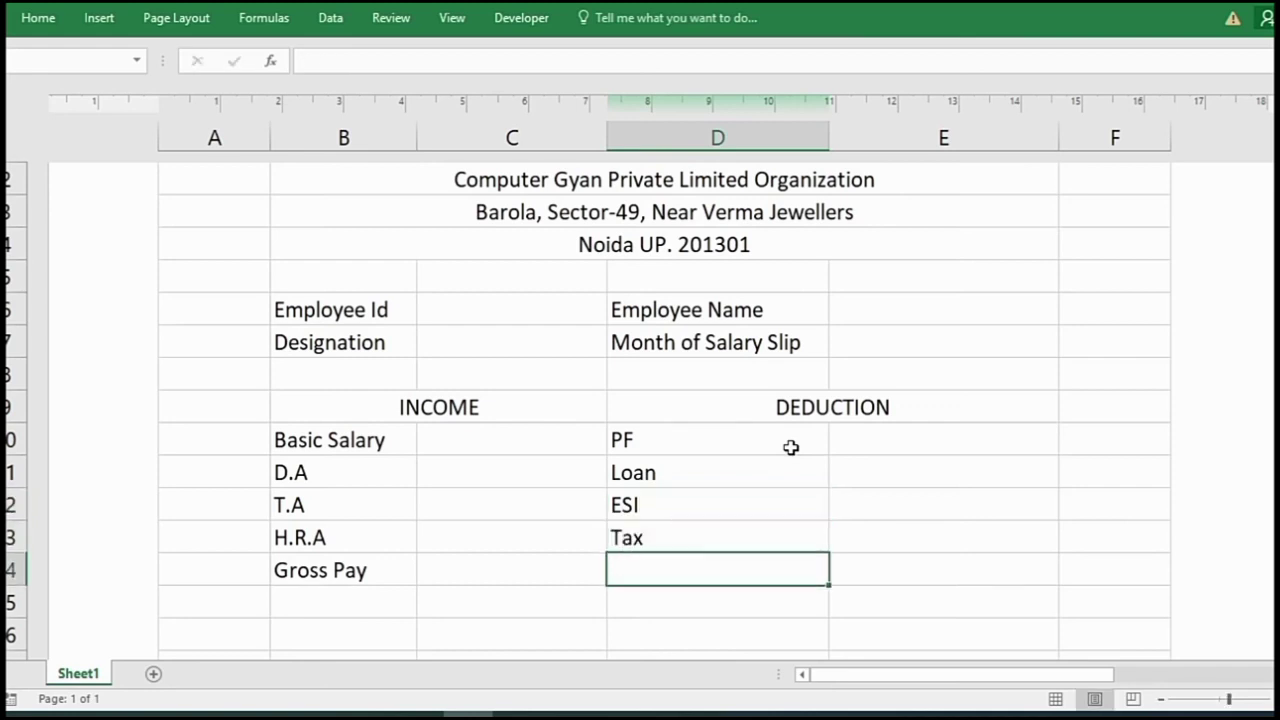
- Add Total Deduction in D14 and Net Salary in D15
type("To")
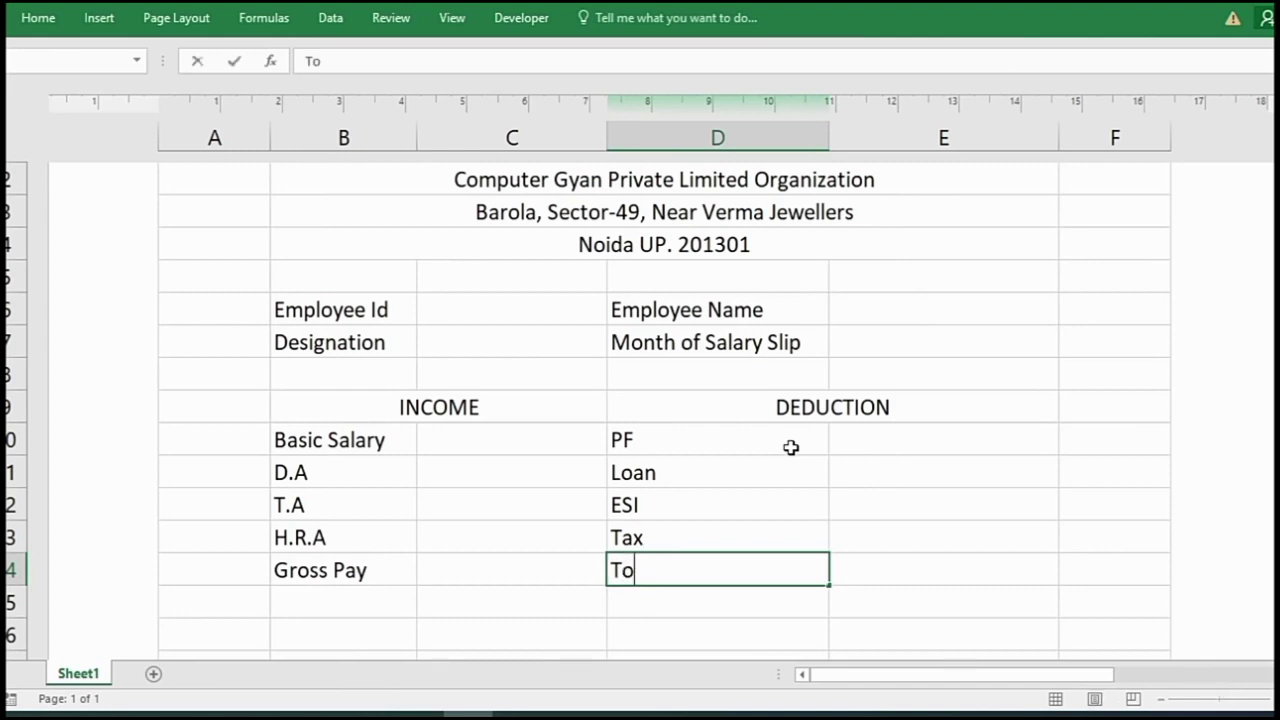
type("tal Deduction")
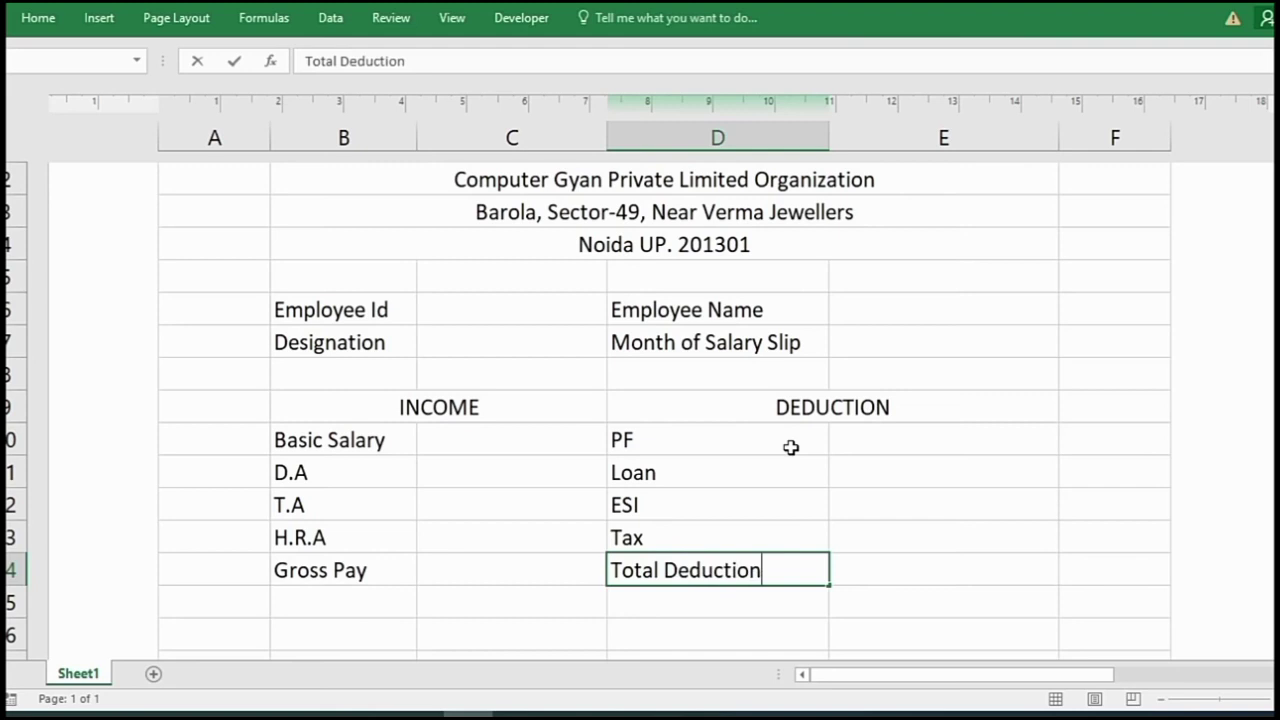
key("Tab")
left_click(758, 601)
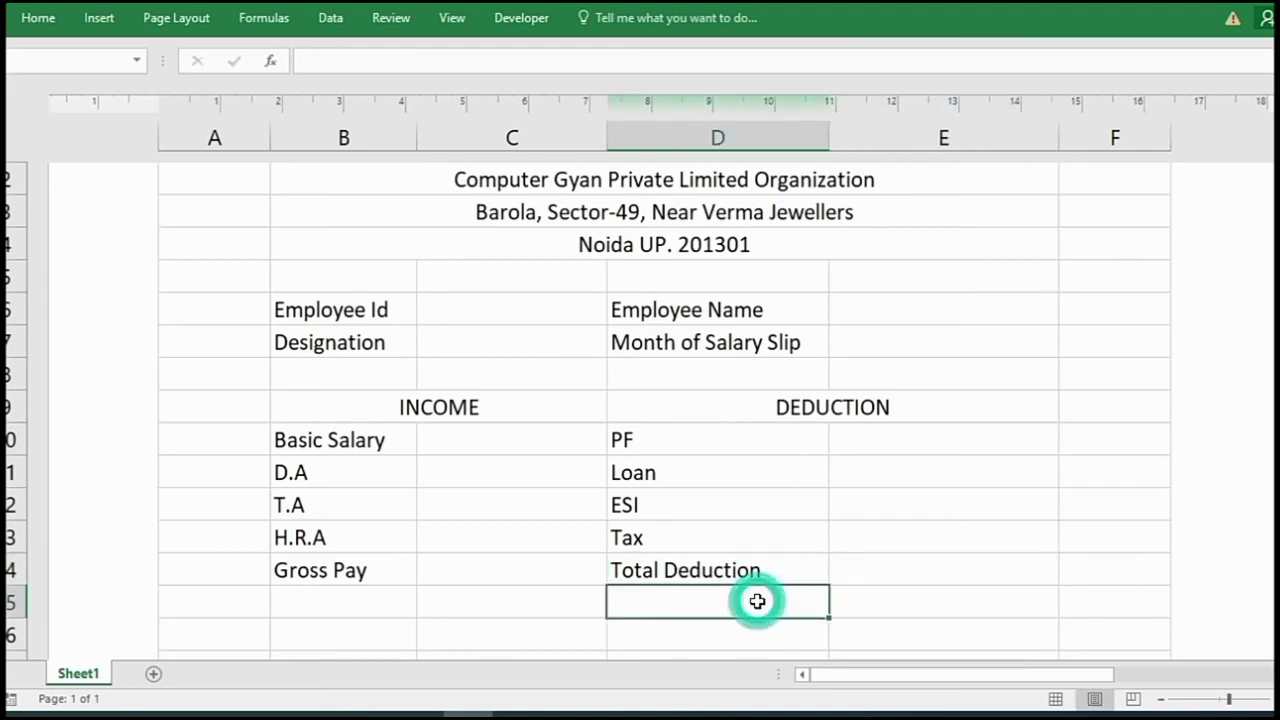
type("Net Salary")
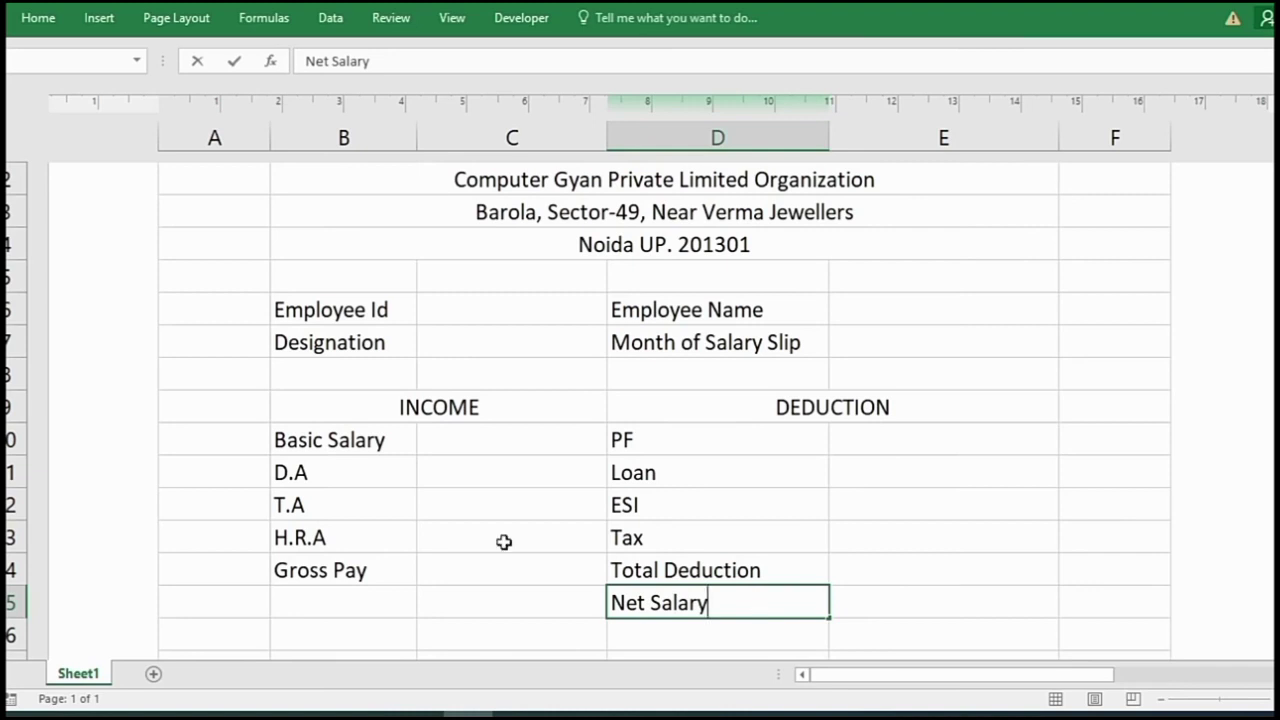
left_click(542, 488)
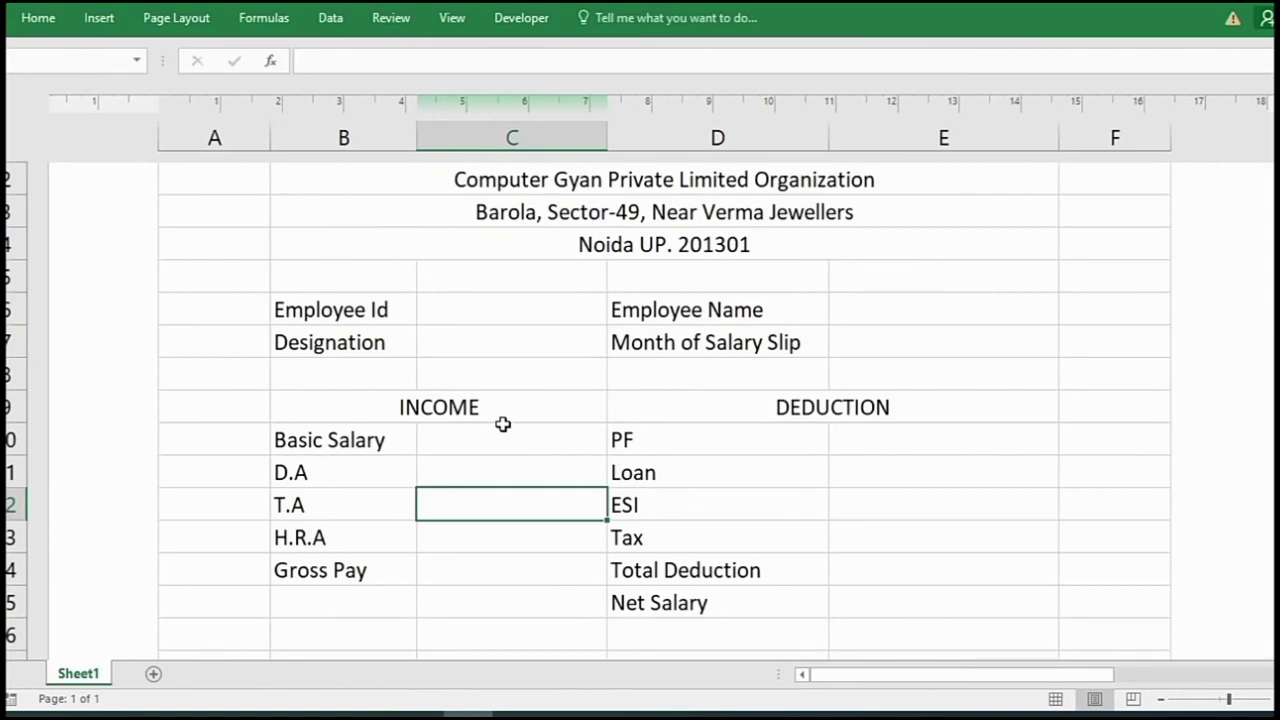
- Enter the employee's ID and the employee's full name beside their labels
left_click(470, 300)
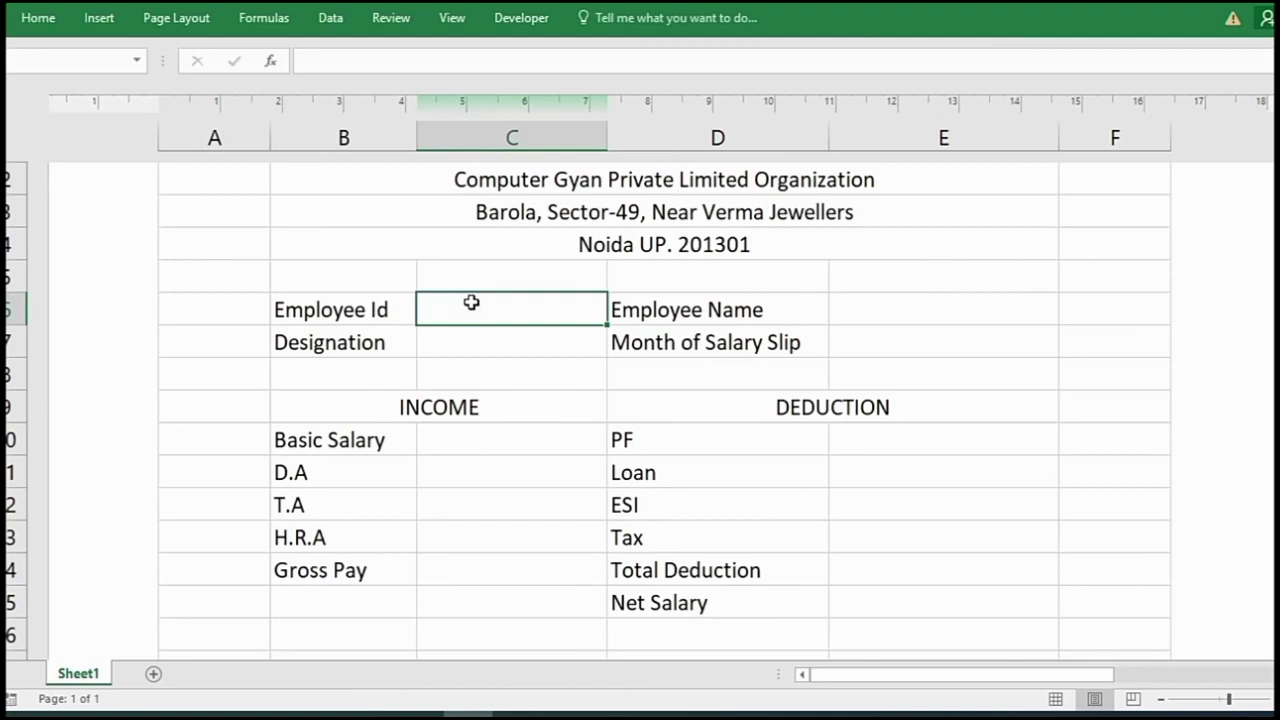
type("A3")
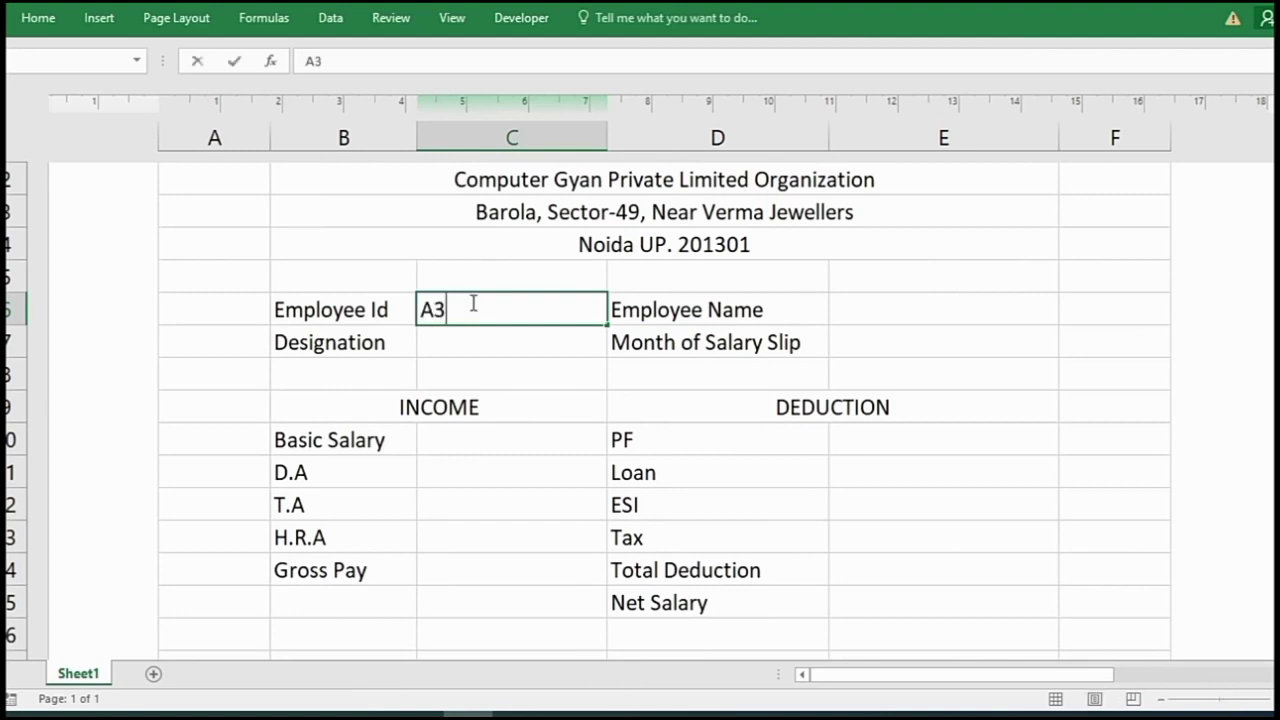
key("BackSpace")
type("#")
key("BackSpace")
type("E4503")
left_click(851, 317)
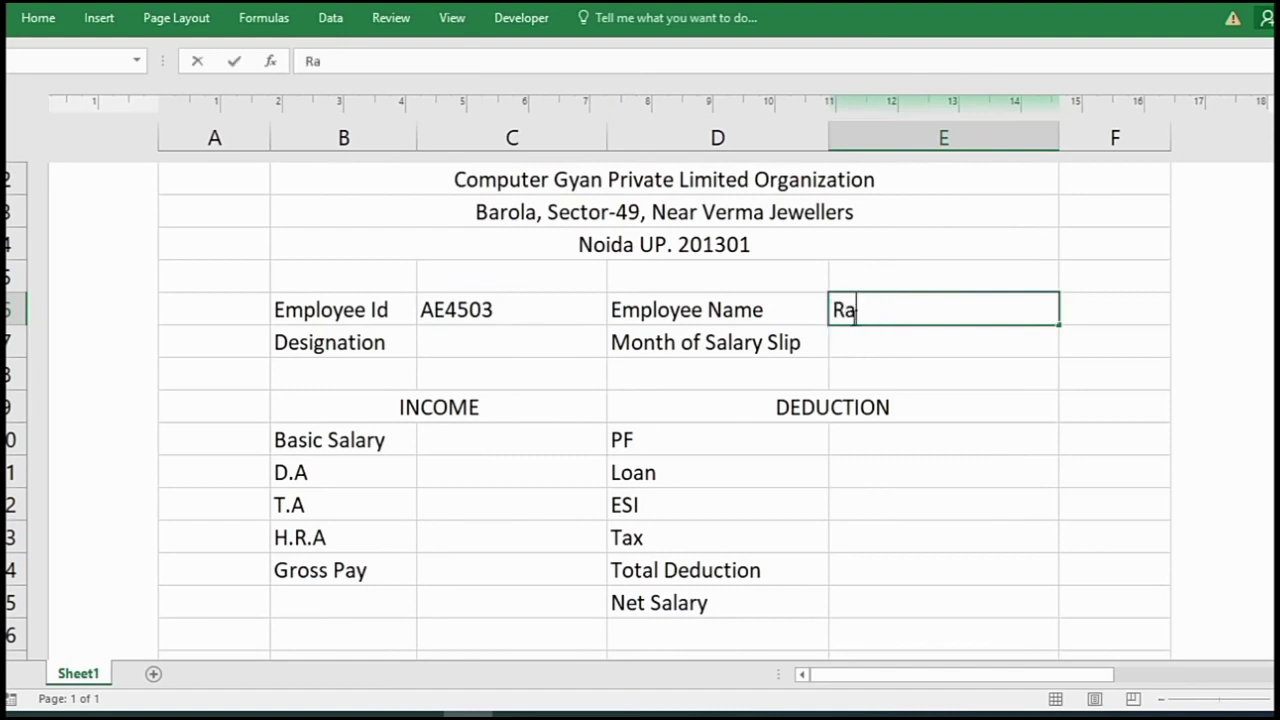
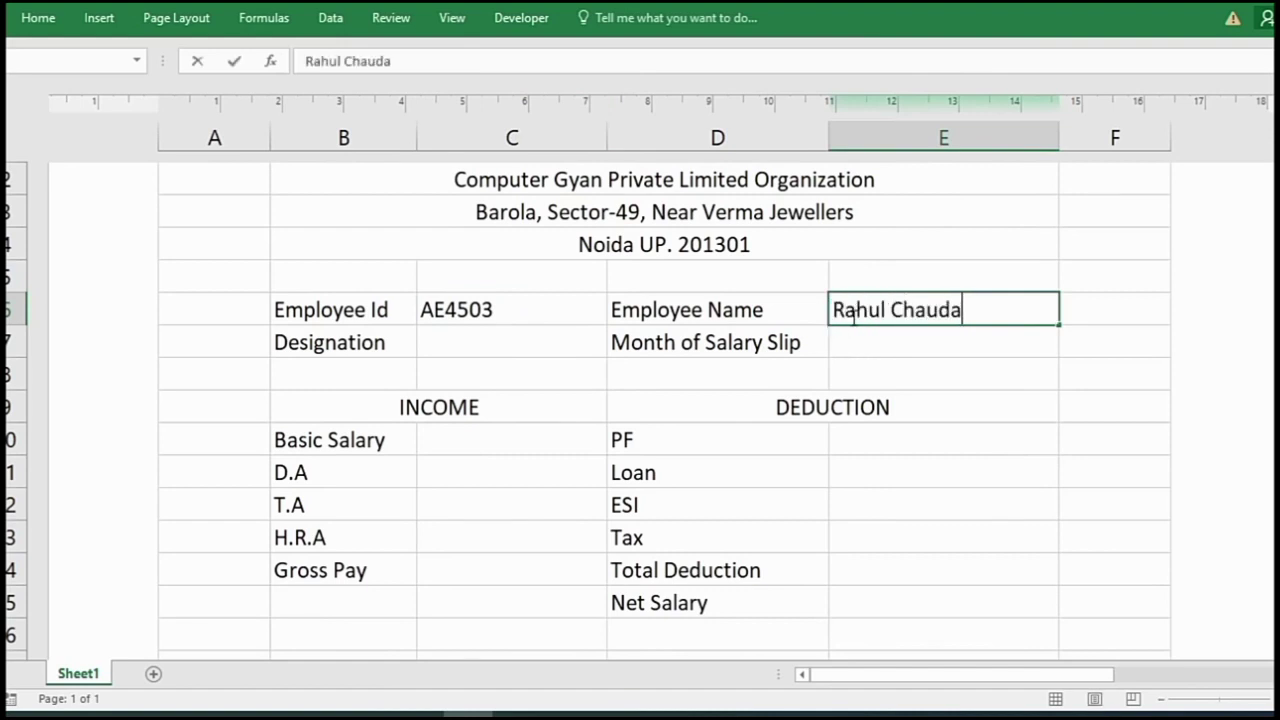
key("Return")
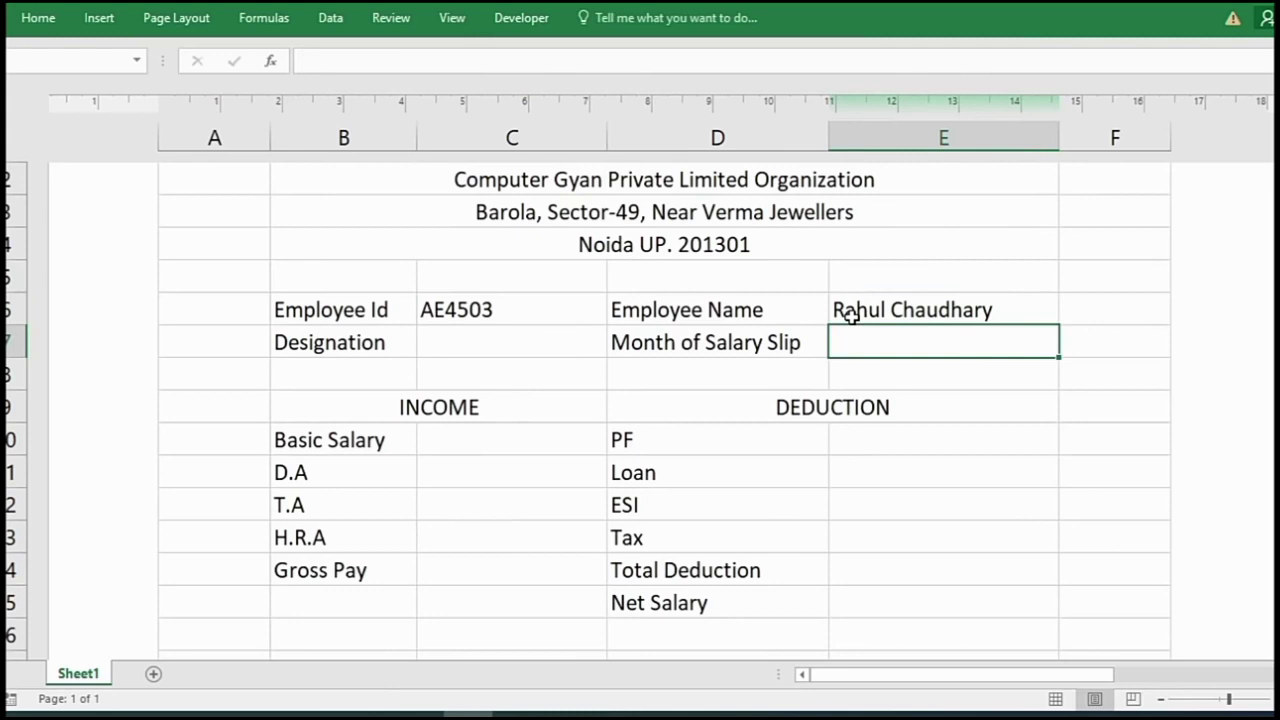
- Enter Manager as the designation and August as the salary month
left_click(497, 343)
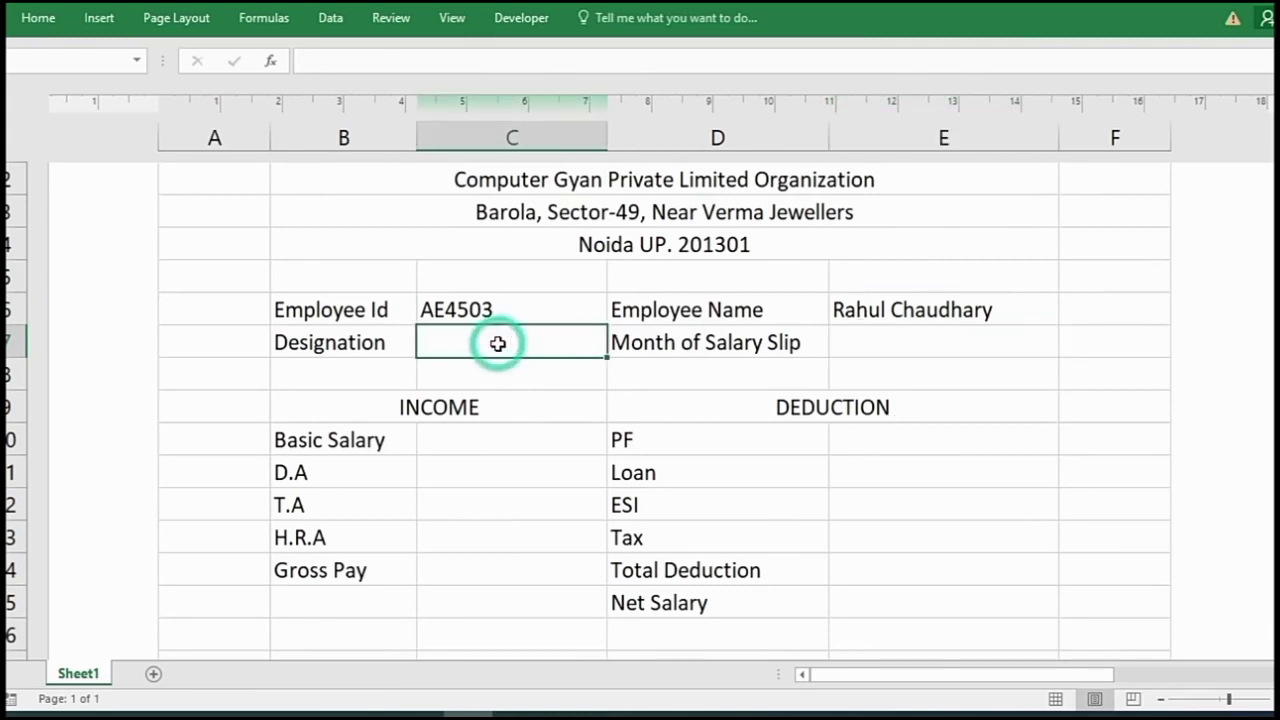
type("Manager")
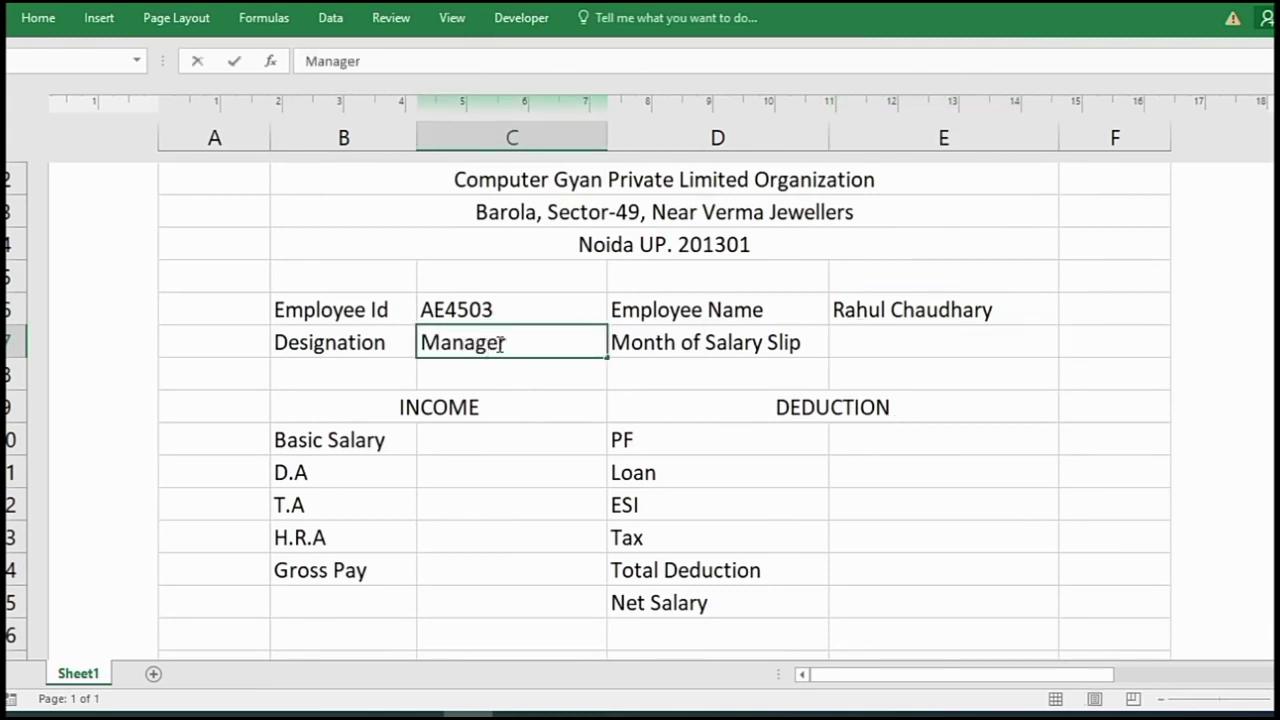
key("Tab")
key("Tab")
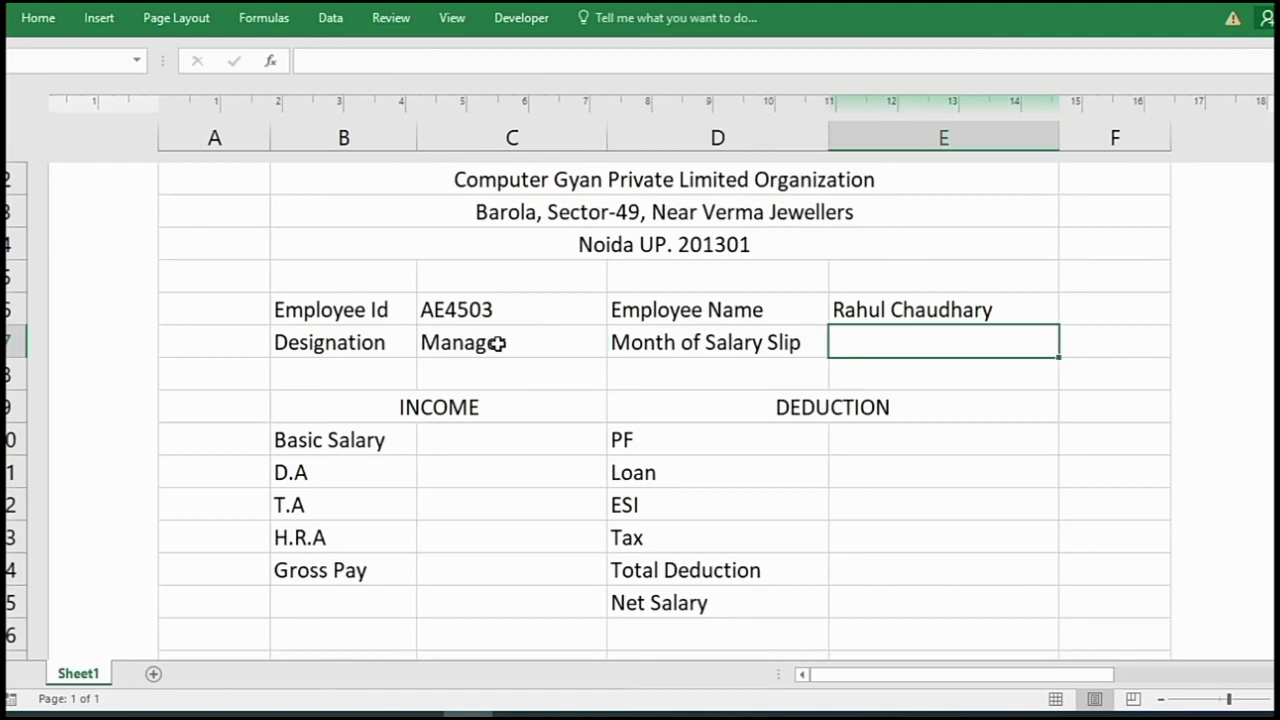
type("August")
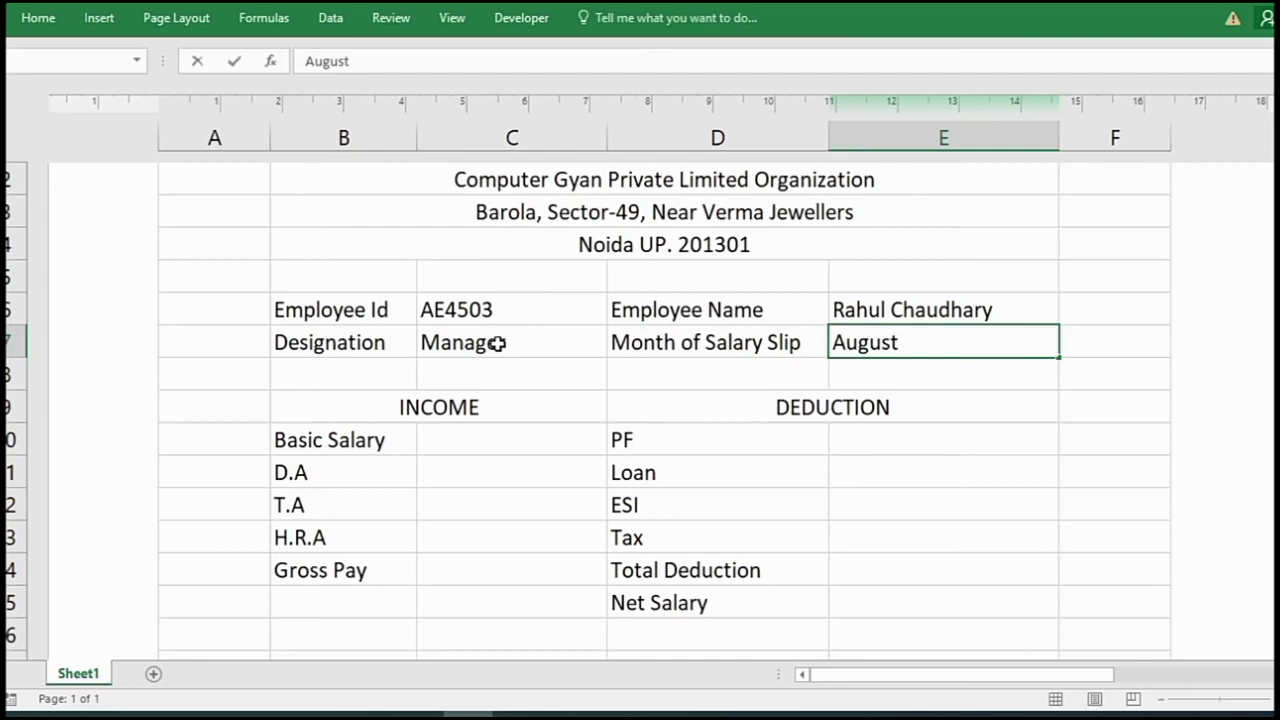
left_click(486, 437)
left_click(430, 408)
left_click(694, 420)
- Enter 45000 as the Basic Salary amount in C10
left_click(515, 453)
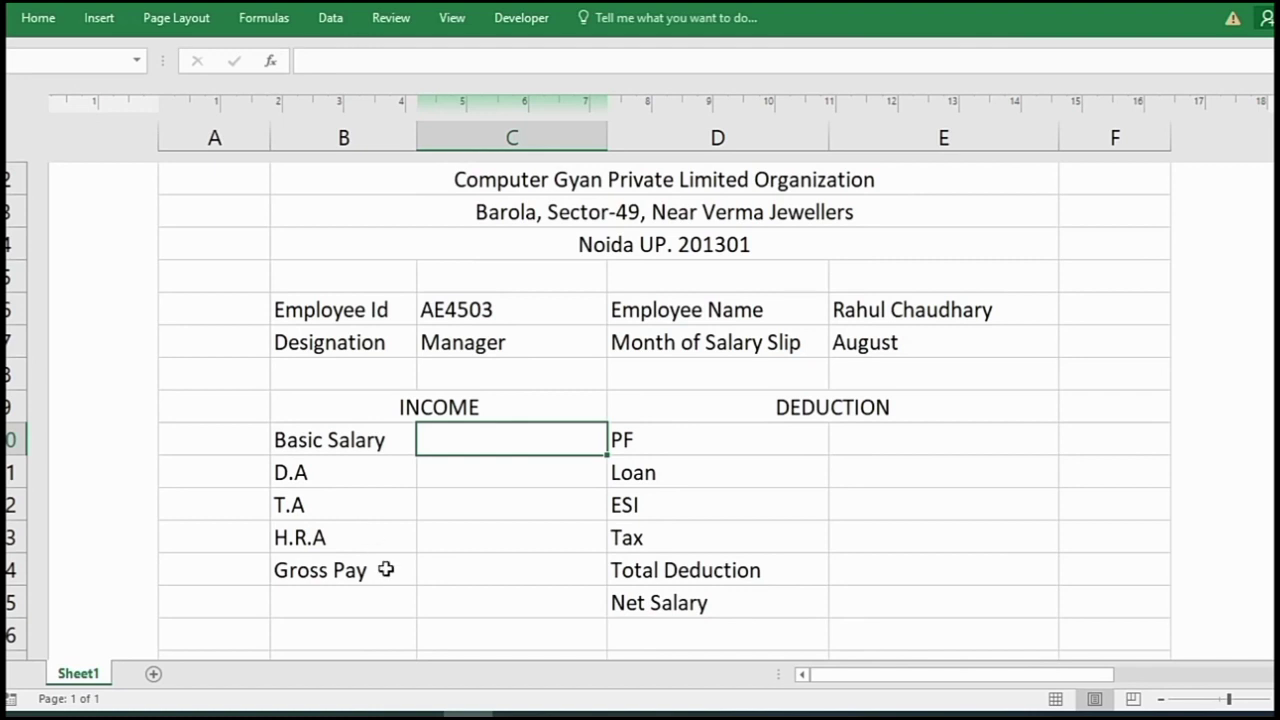
left_click_drag(365, 472, 378, 521)
left_click(476, 578)
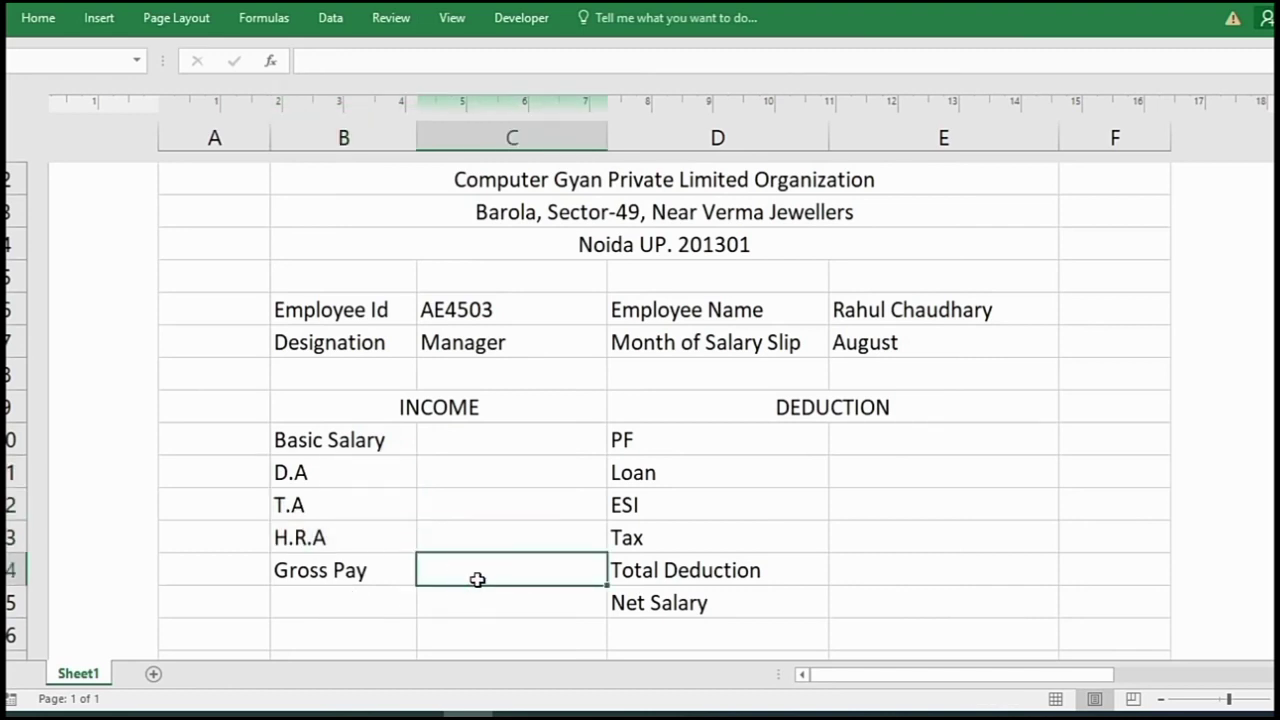
left_click(478, 430)
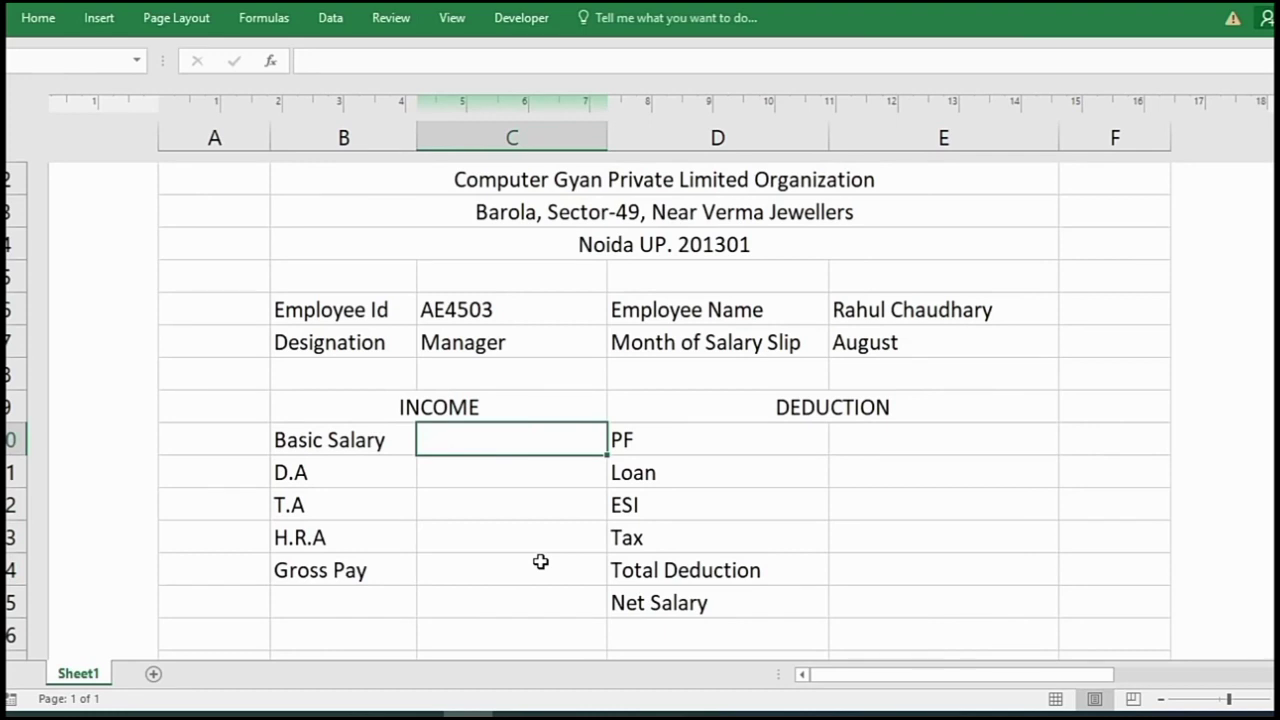
type("45000")
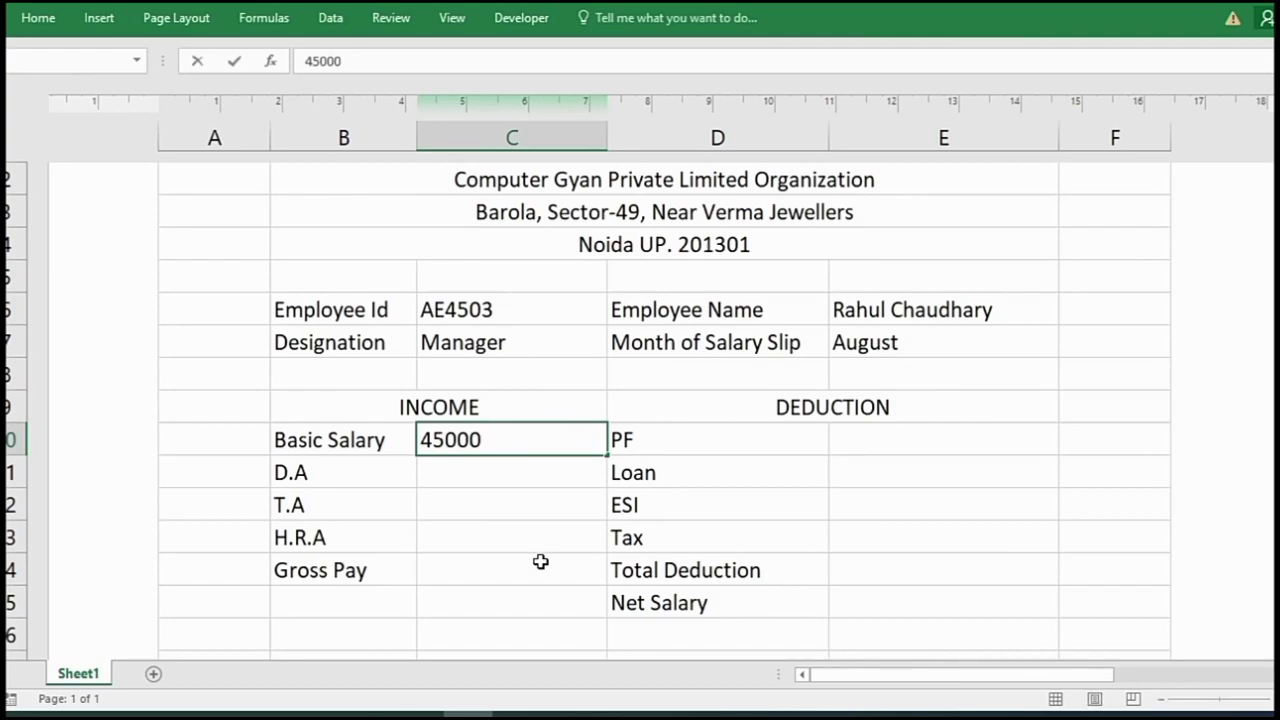
key("Return")
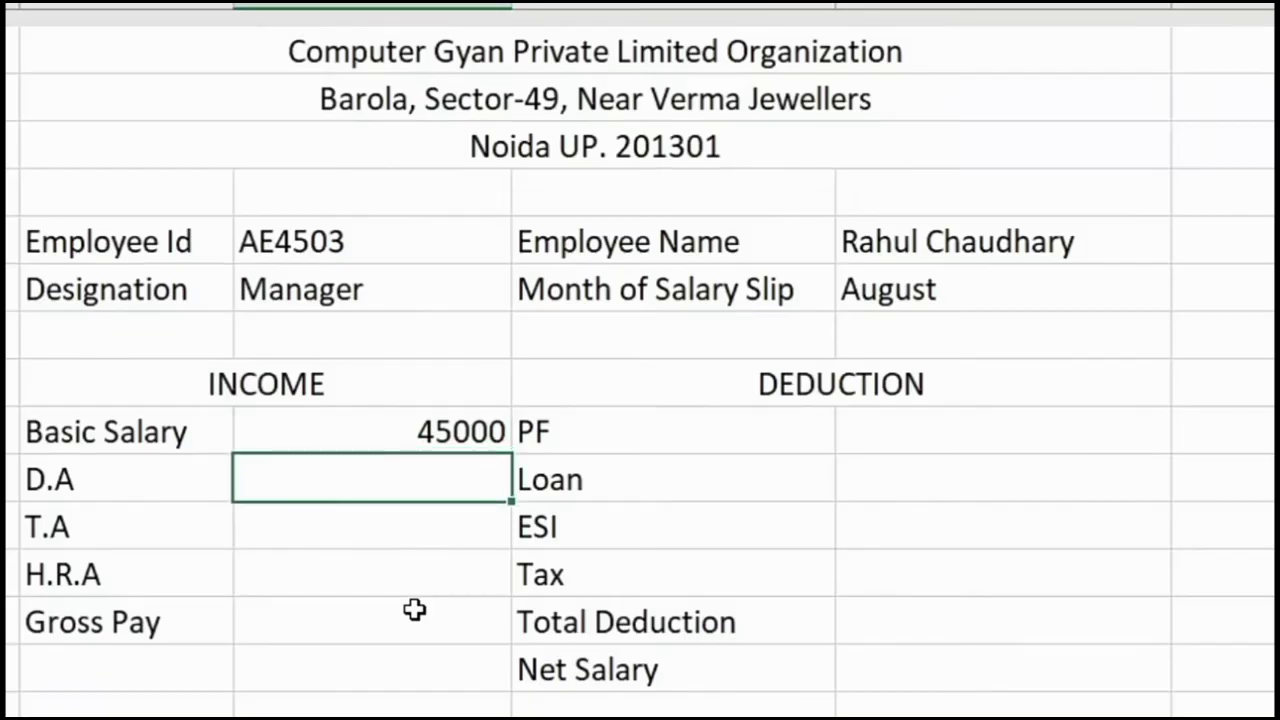
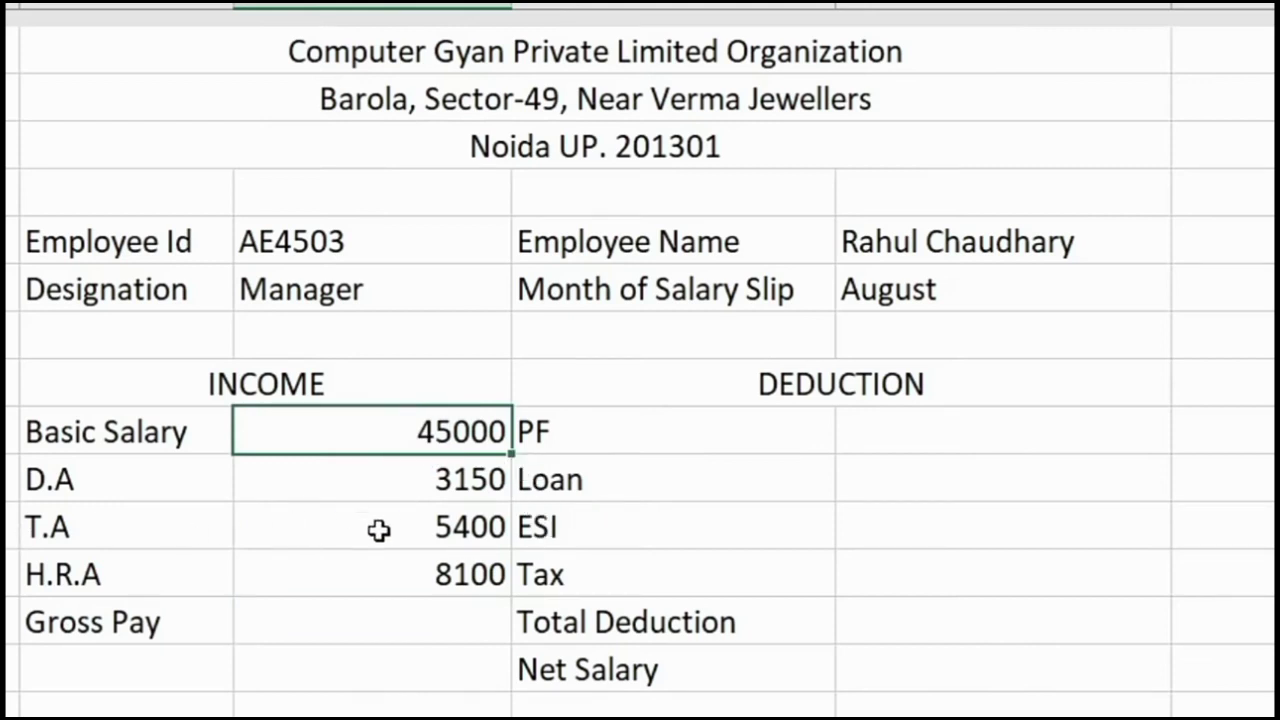
- AutoSum the four income amounts into the Gross Pay cell C14
left_click(329, 629)
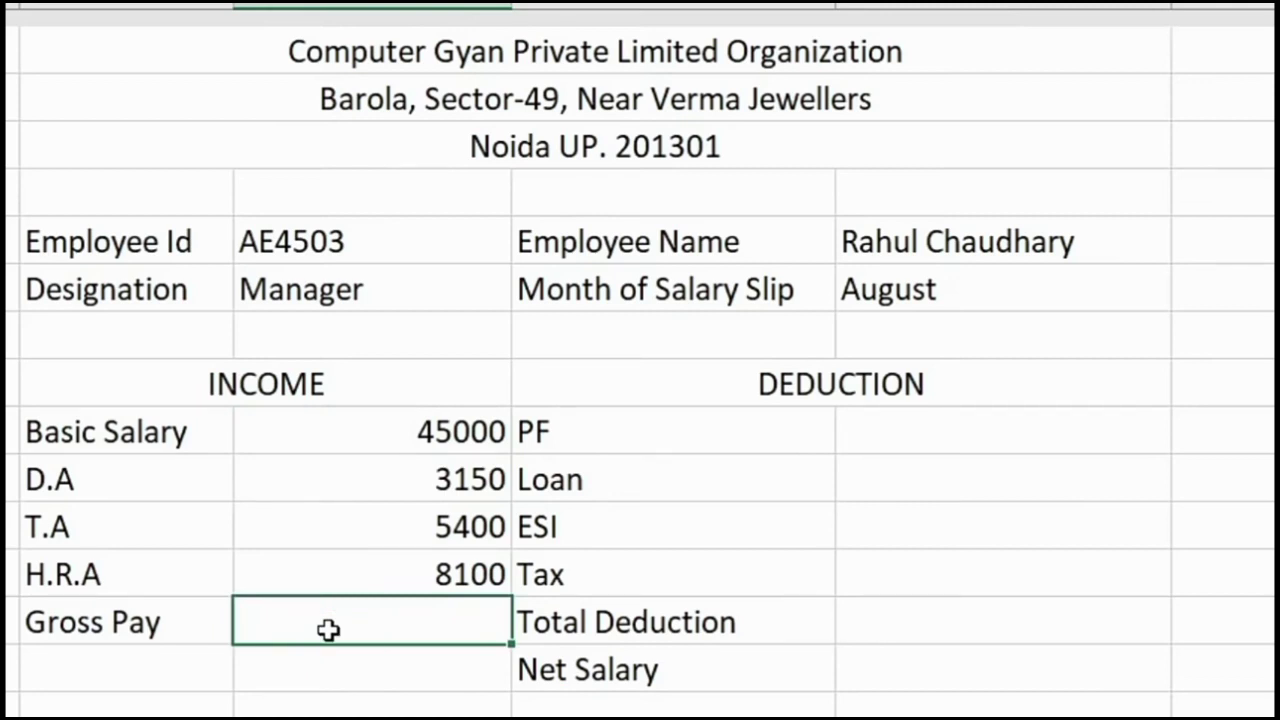
key("alt+equal")
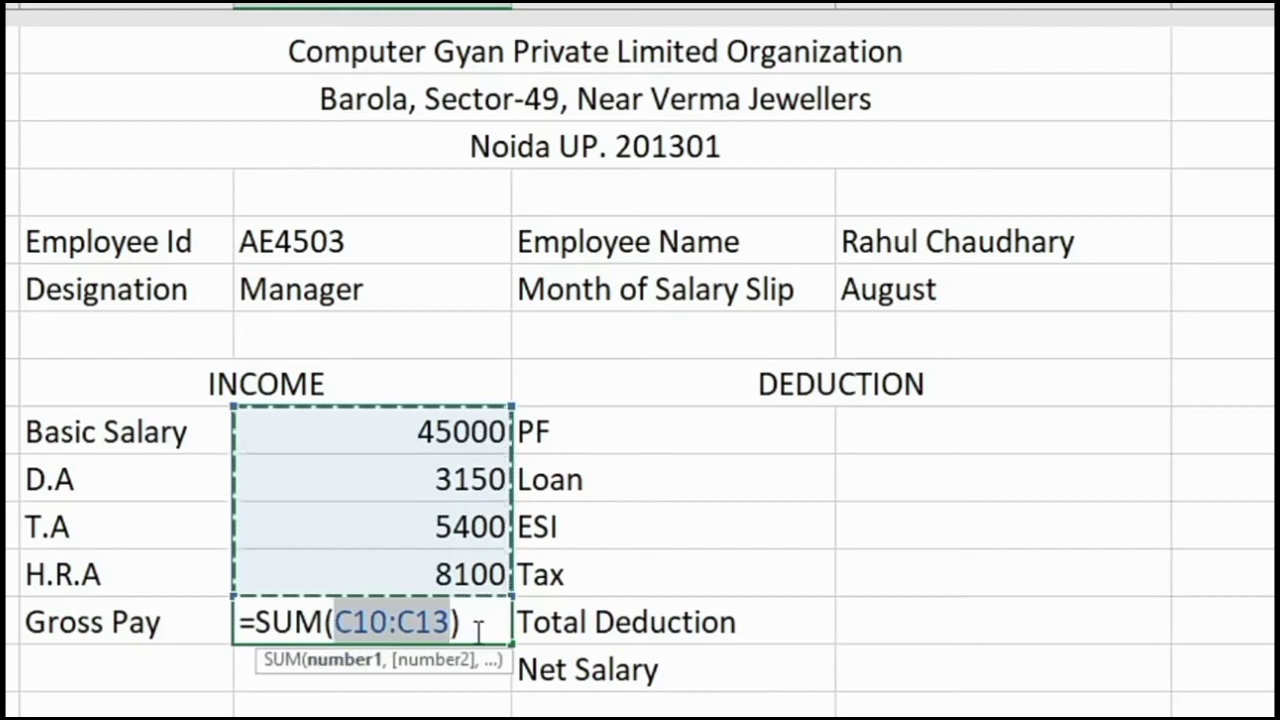
- Confirm the Gross Pay AutoSum so C14 shows 61650
key("Return")
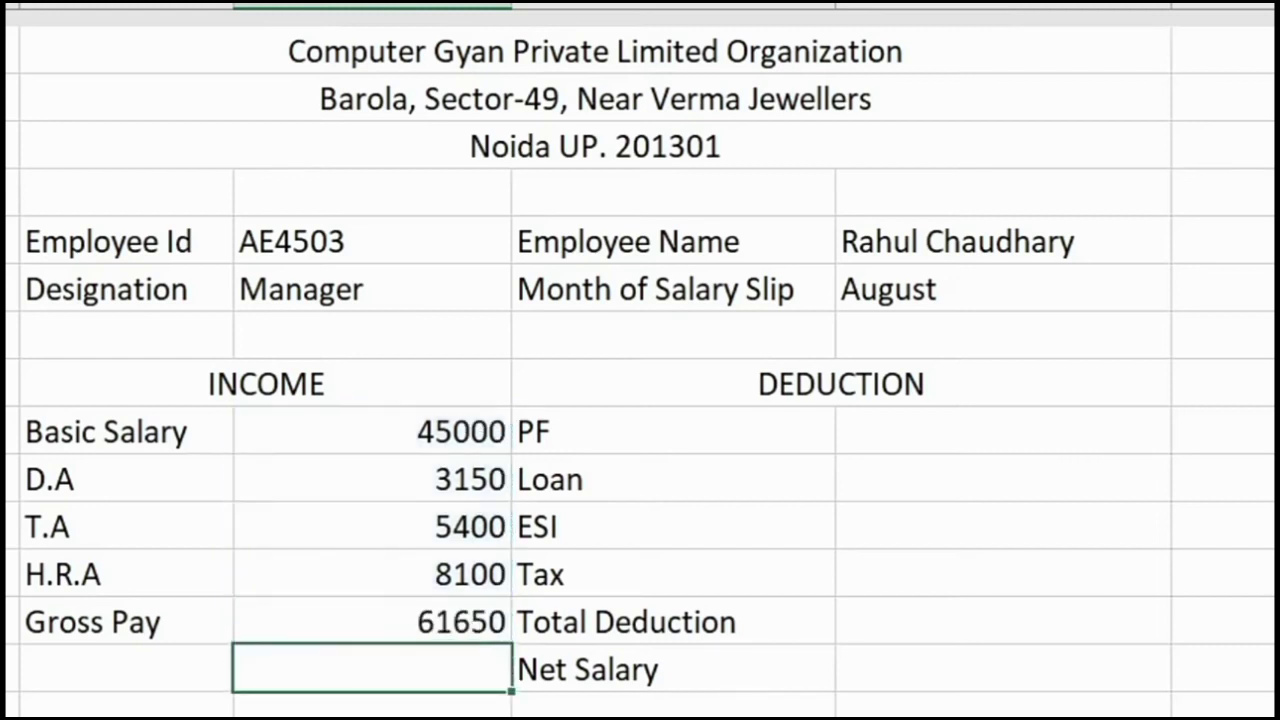
left_click(314, 628)
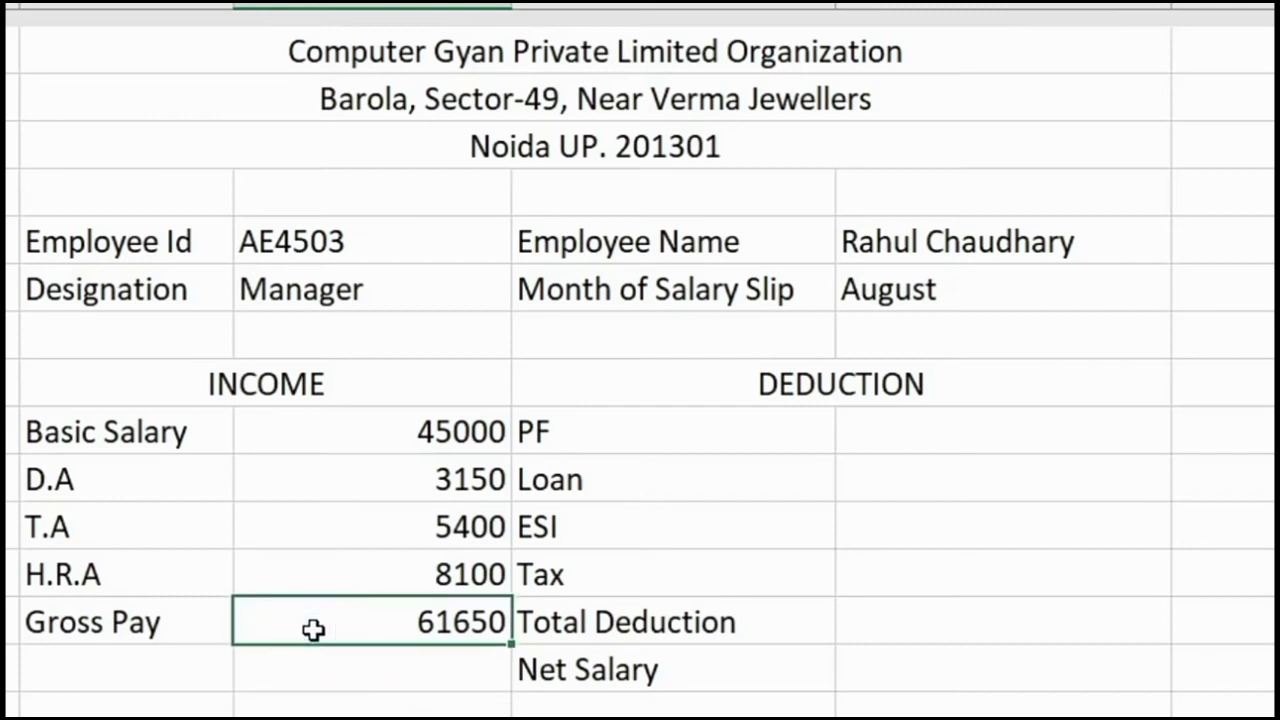
left_click(845, 440)
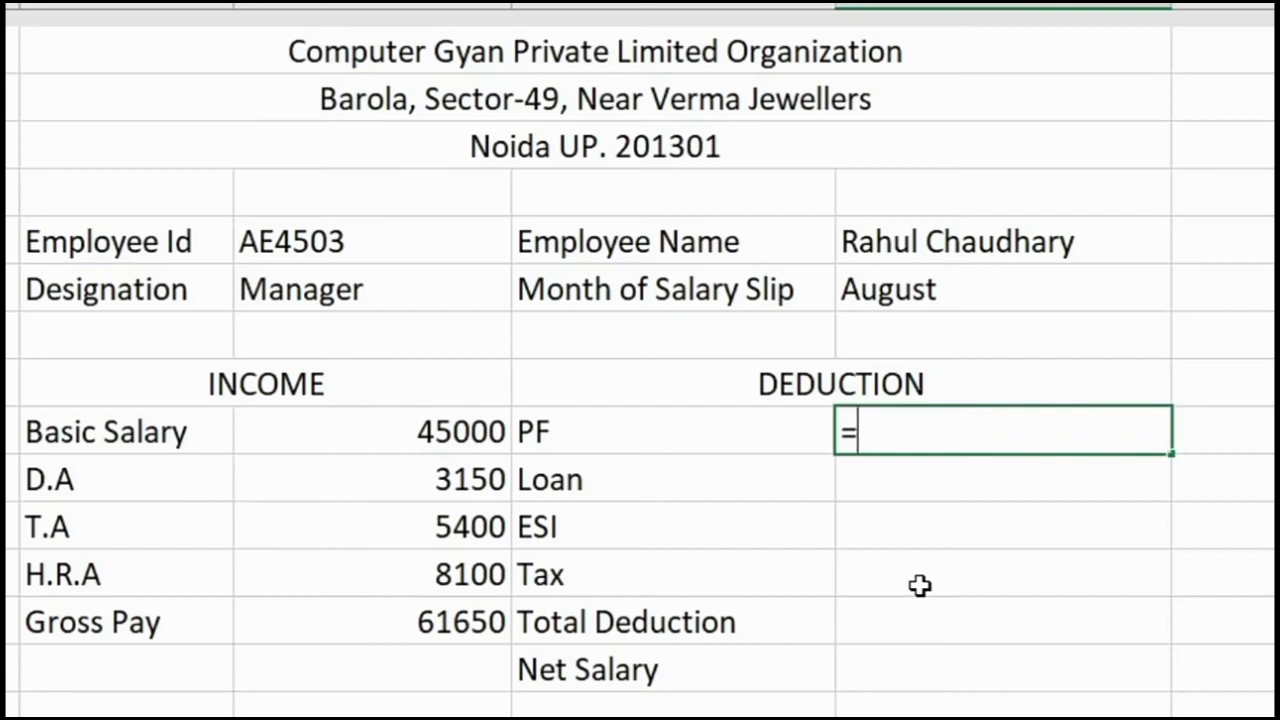
- Enter PF as =C10*12% (5400) and the Loan amount as 0
left_click(440, 432)
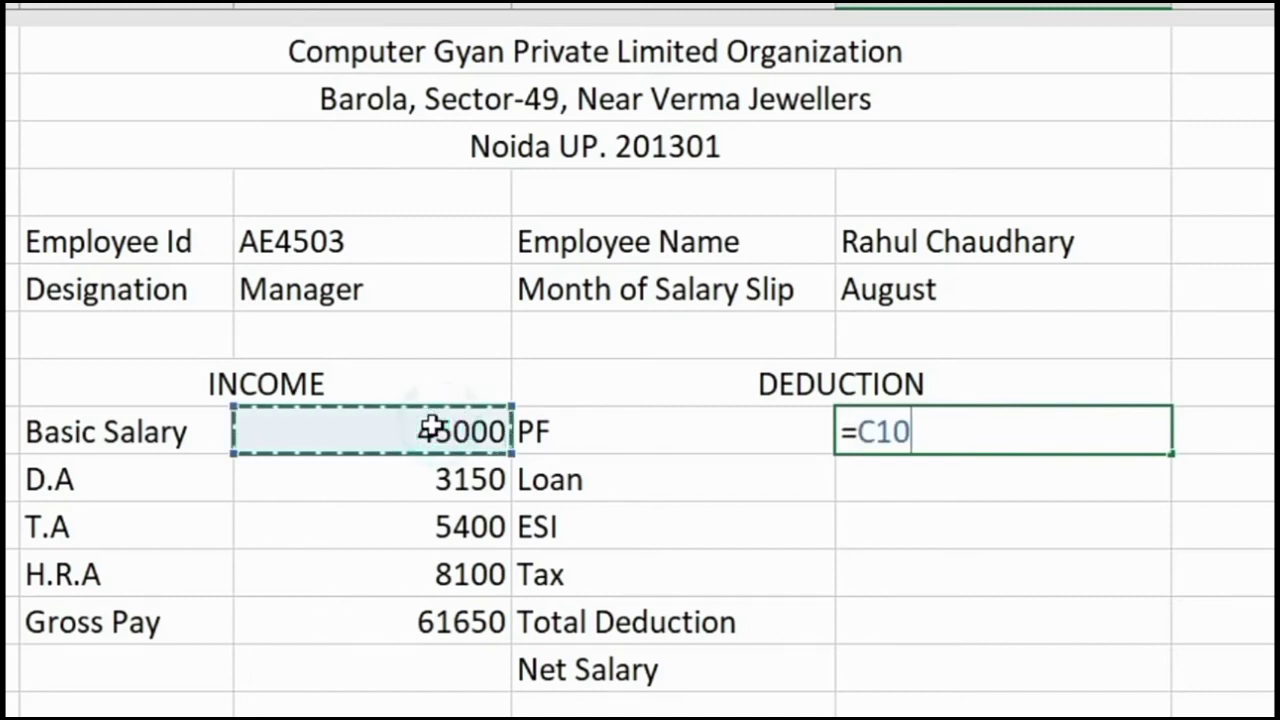
type("*")
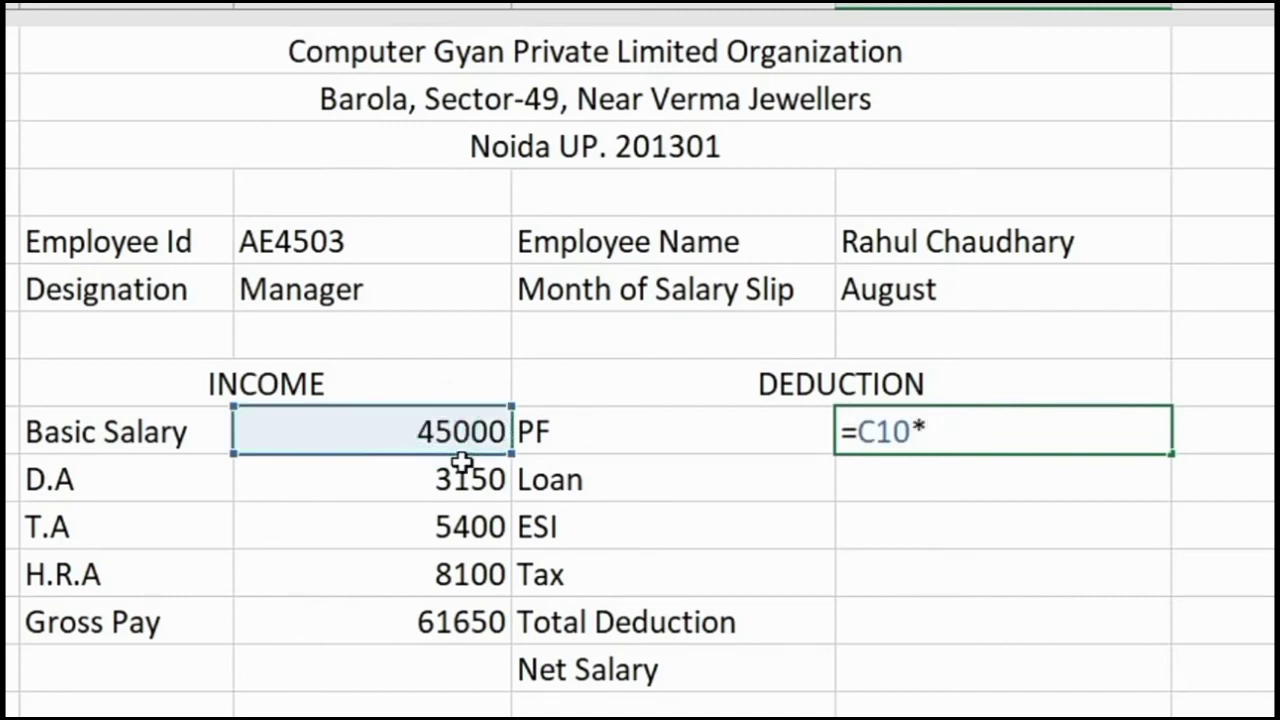
type("12%")
key("Return")
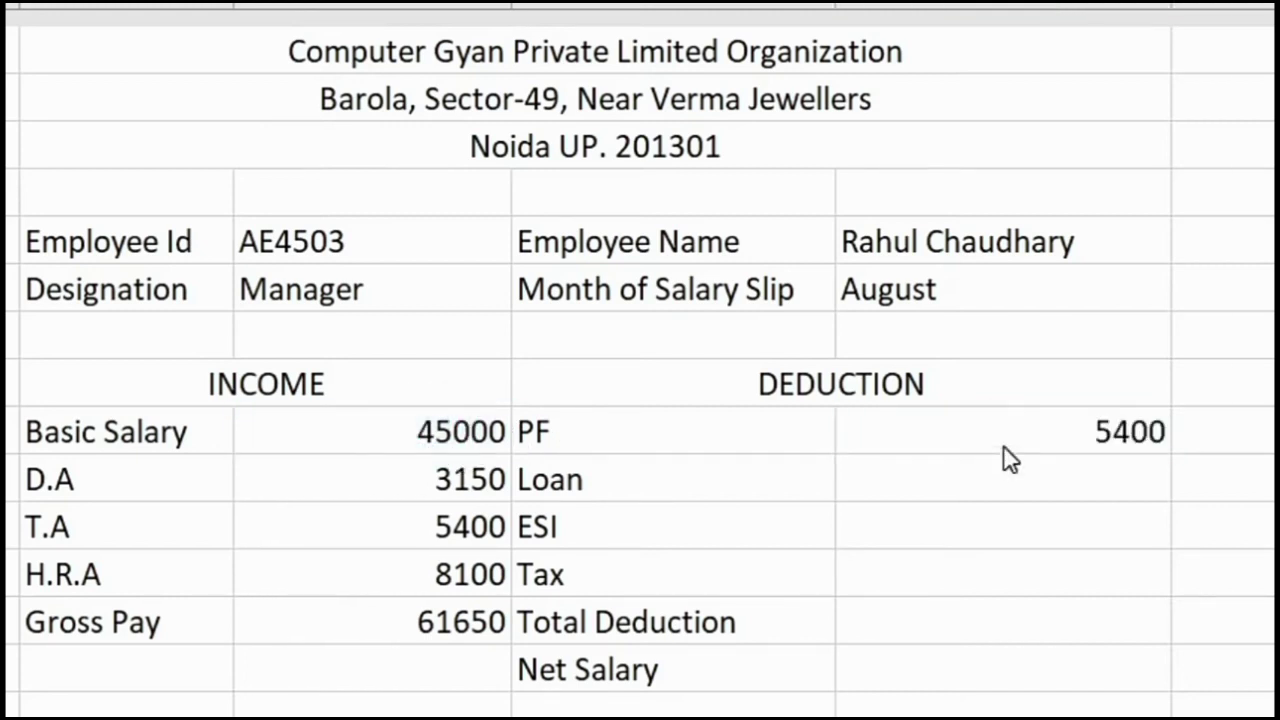
left_click(1026, 470)
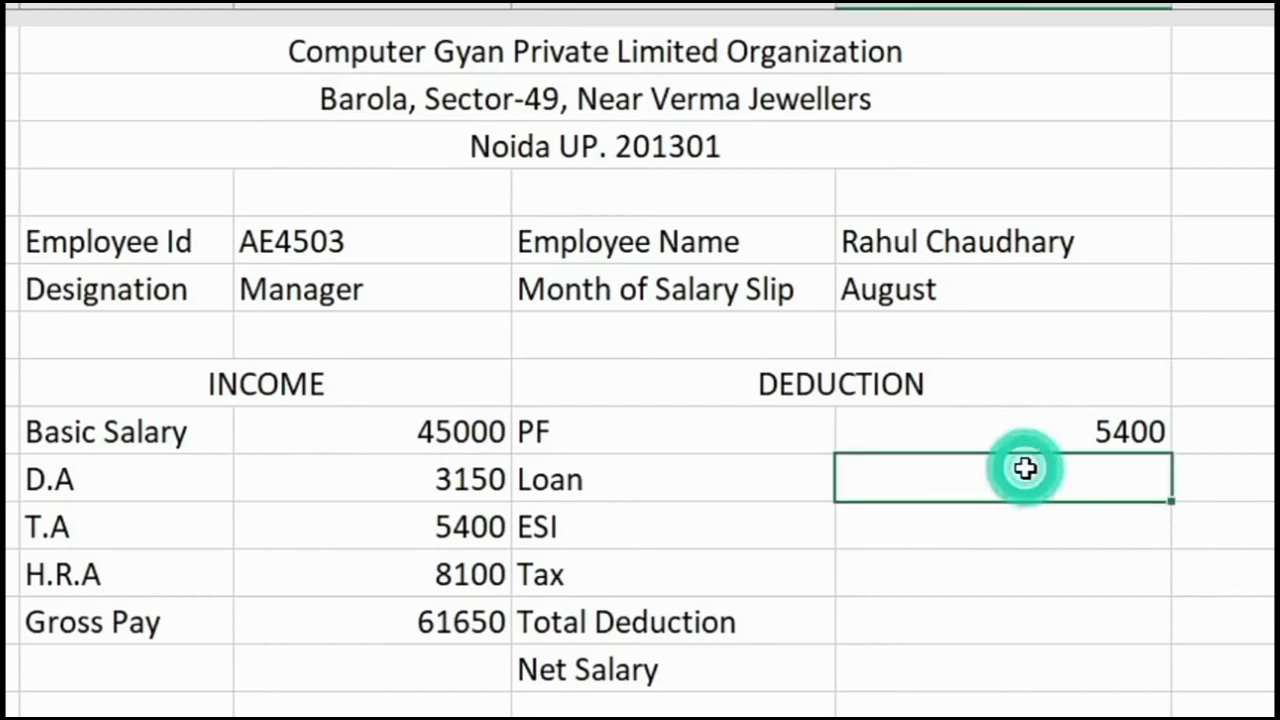
type("0")
key("Return")
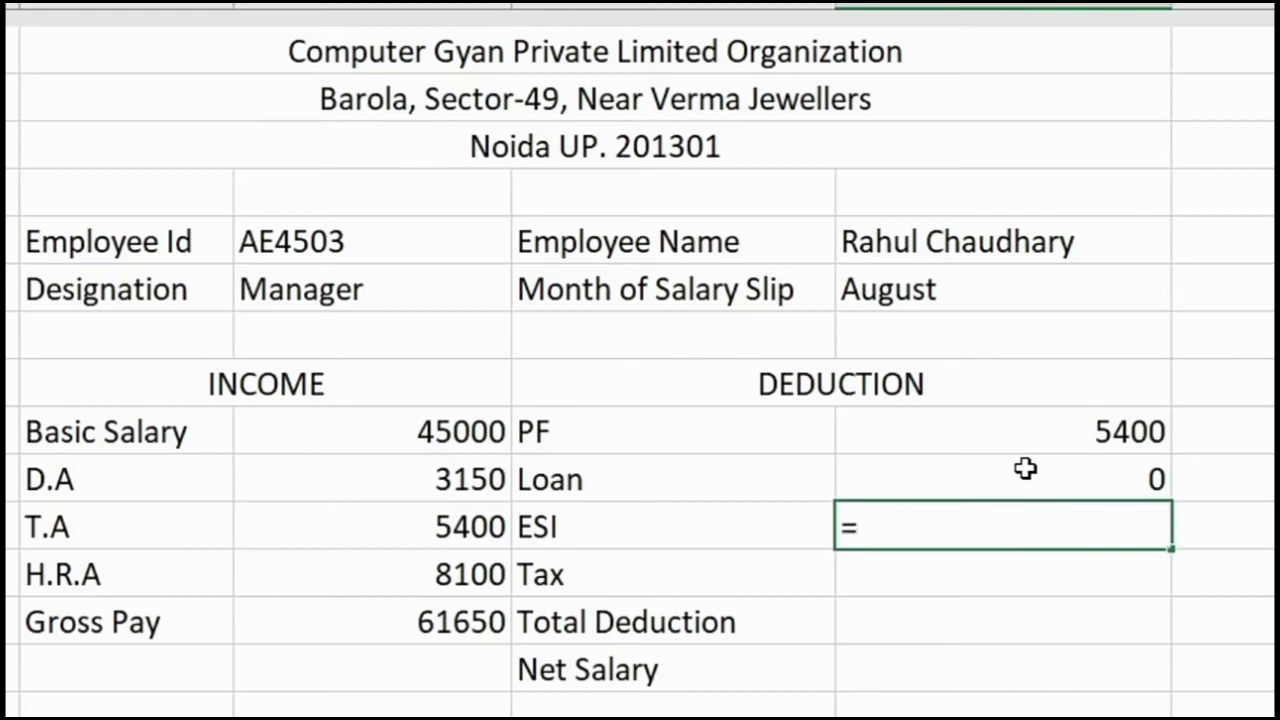
- Enter ESI as 3% of basic salary (1350) and the Tax amount as 0
left_click(313, 437)
type("*")
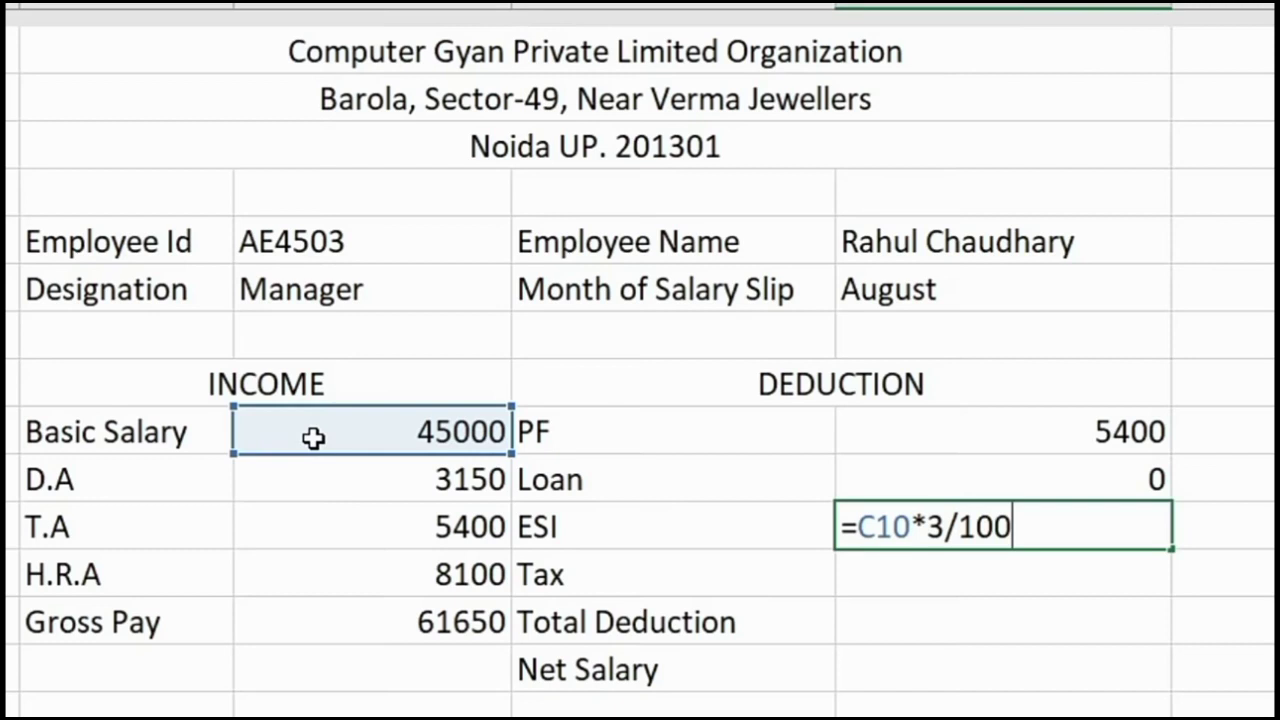
key("Return")
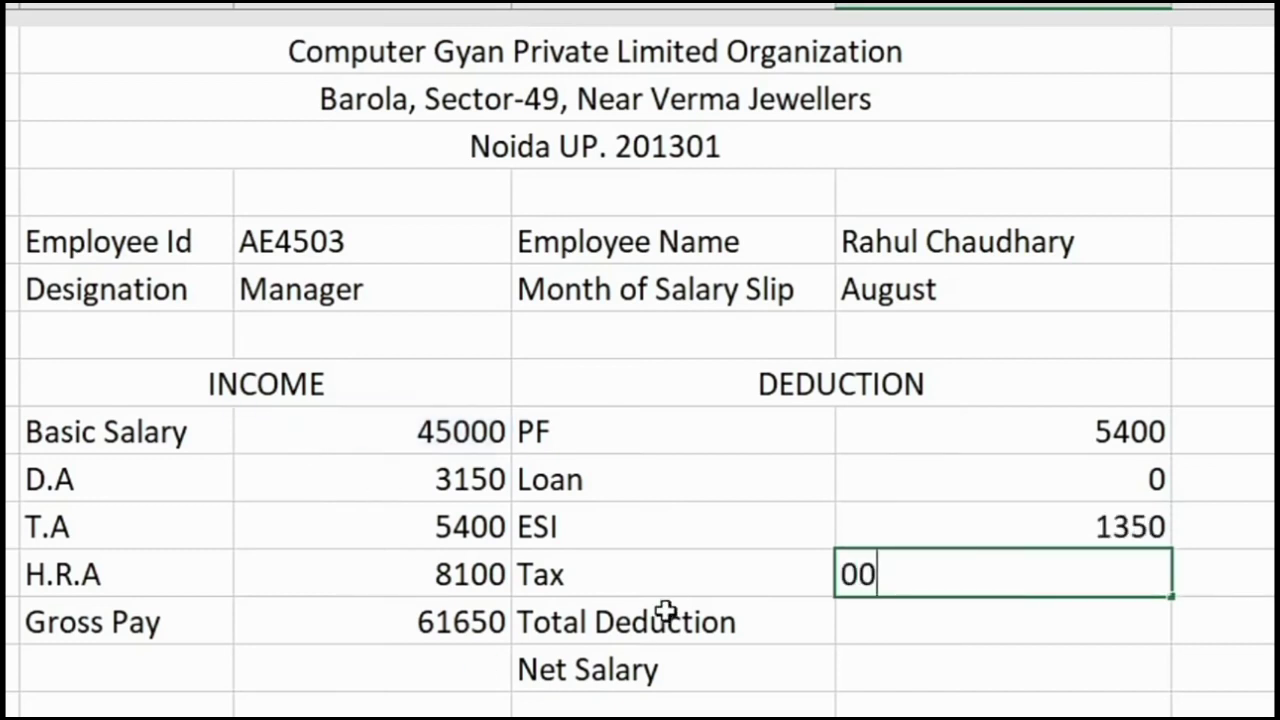
type("00")
key("Return")
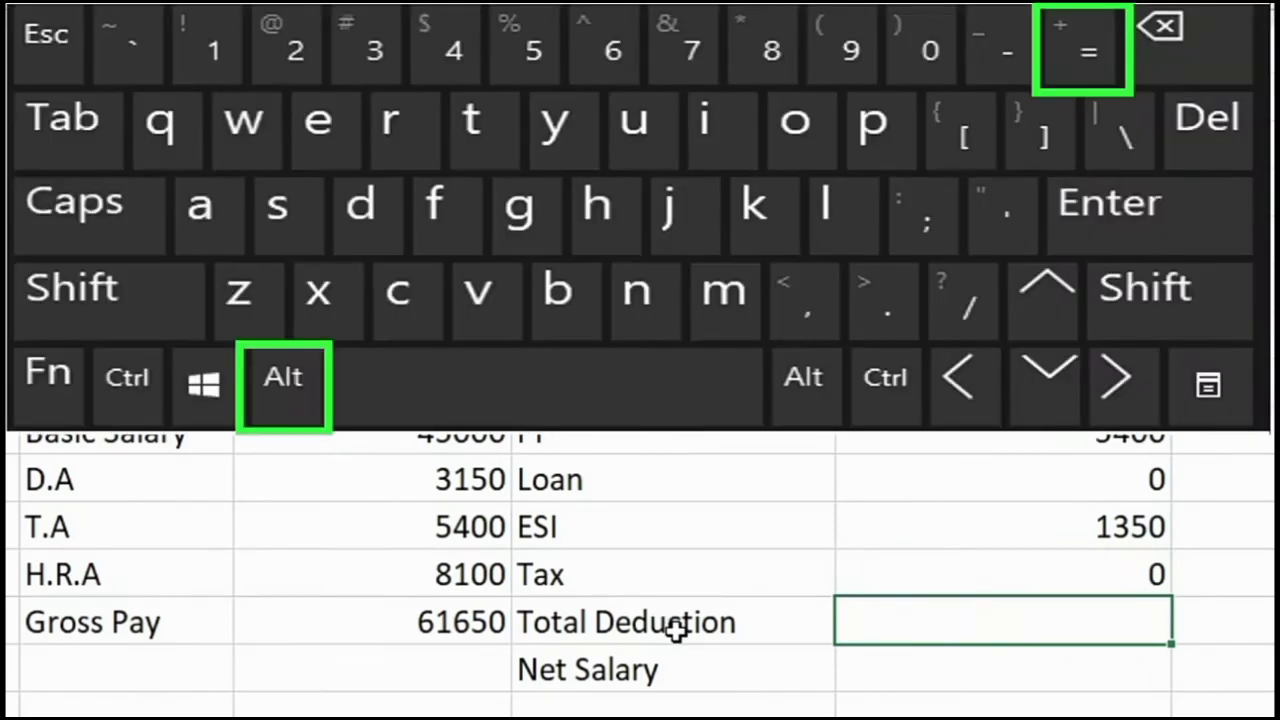
- AutoSum the four deductions into E14, giving a Total Deduction of 6750
key("alt+equal")
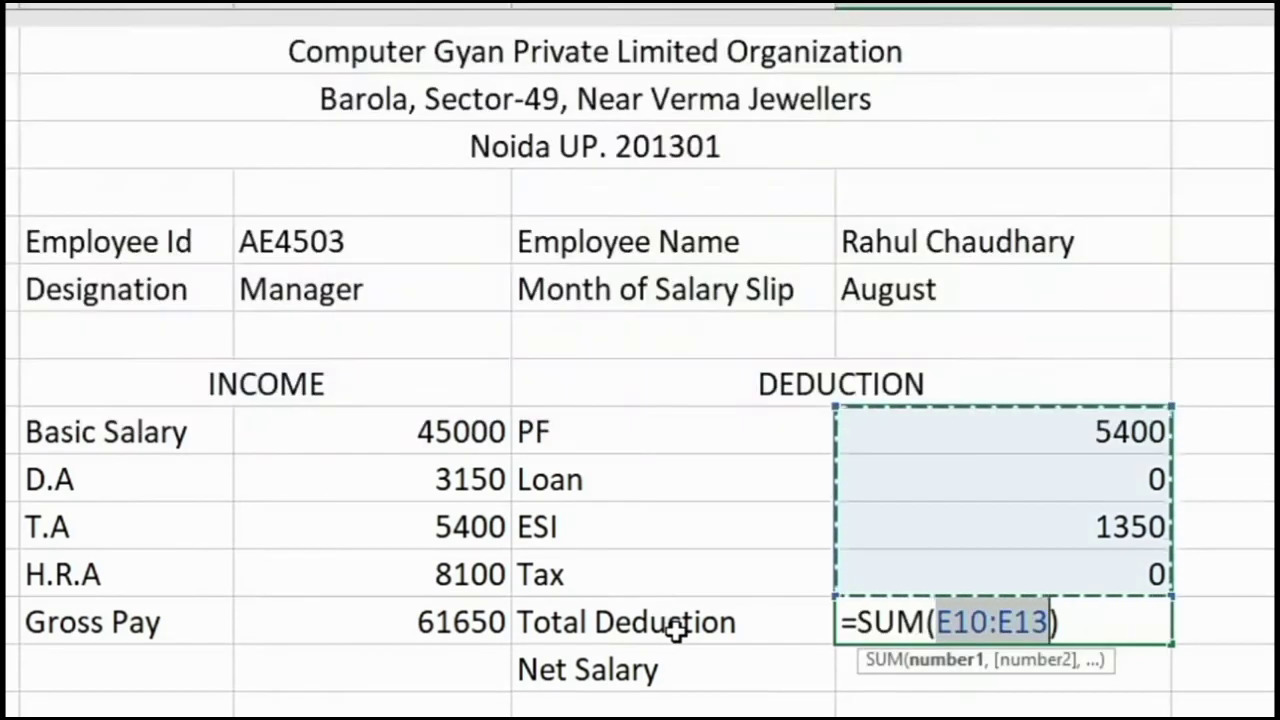
key("Return")
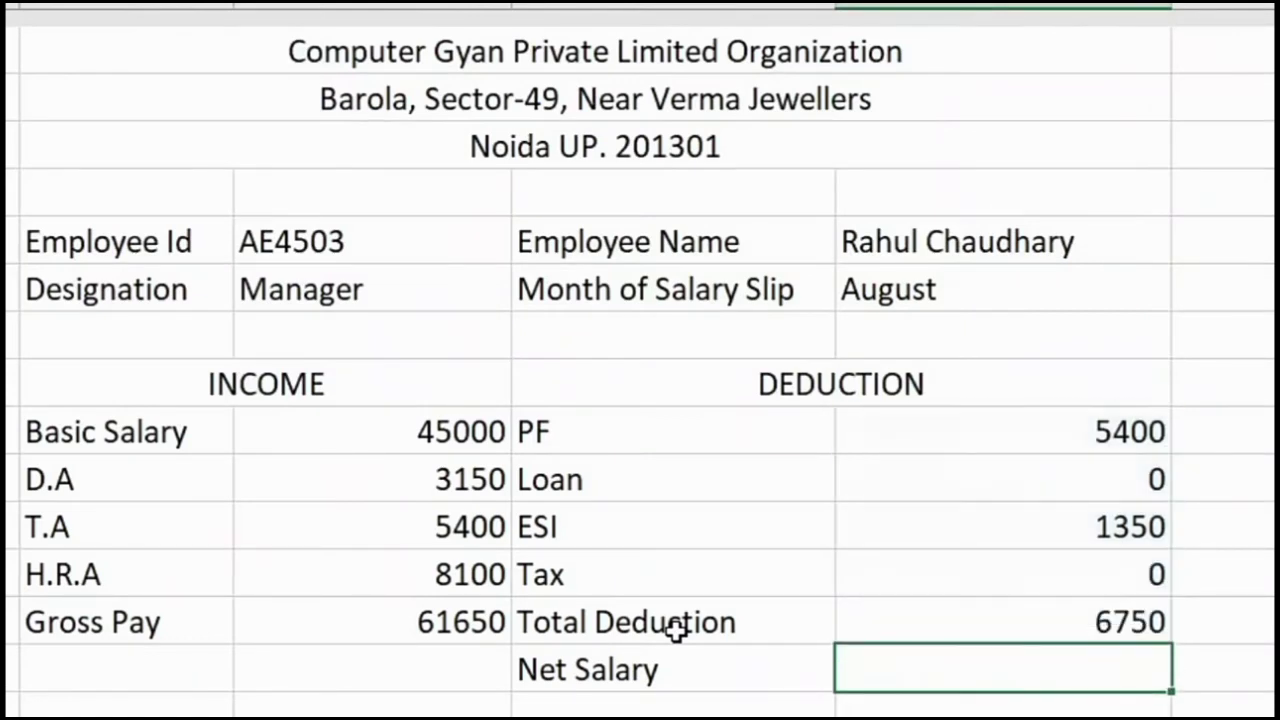
left_click(1106, 606)
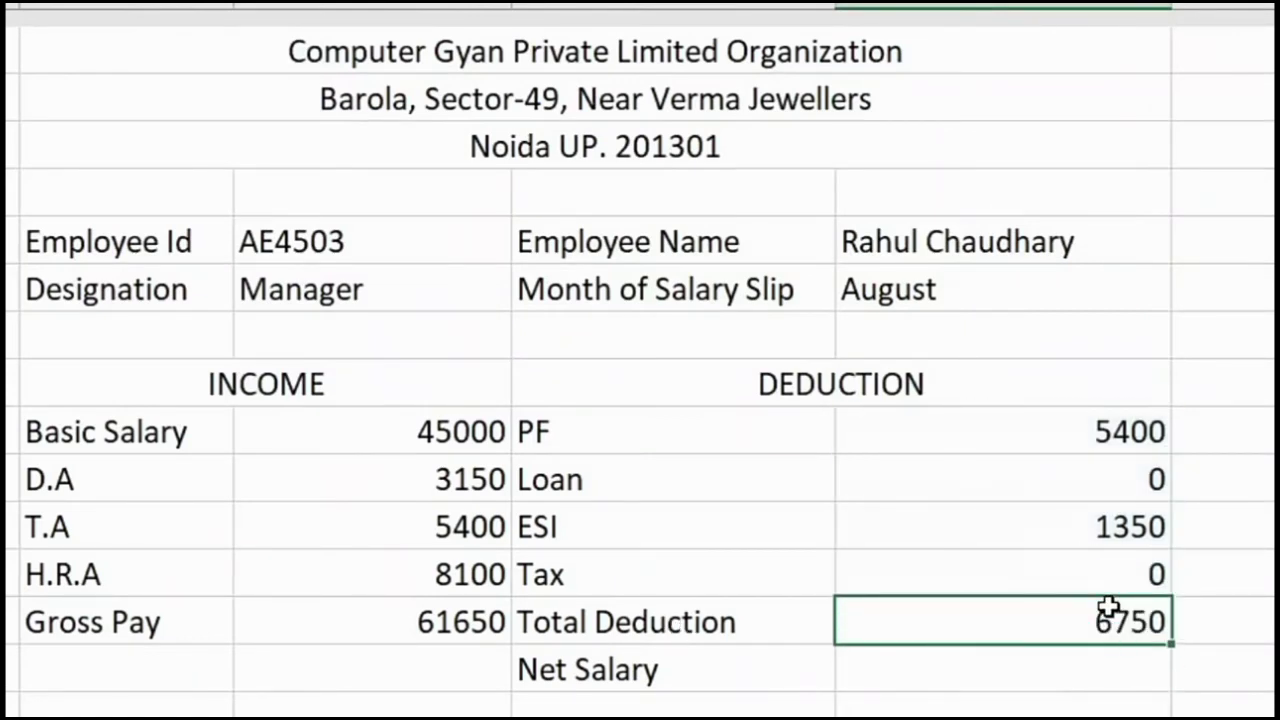
left_click(341, 632)
left_click(1034, 618)
- Enter =C14-E14 in the Net Salary cell E15, giving 54900
left_click(1024, 671)
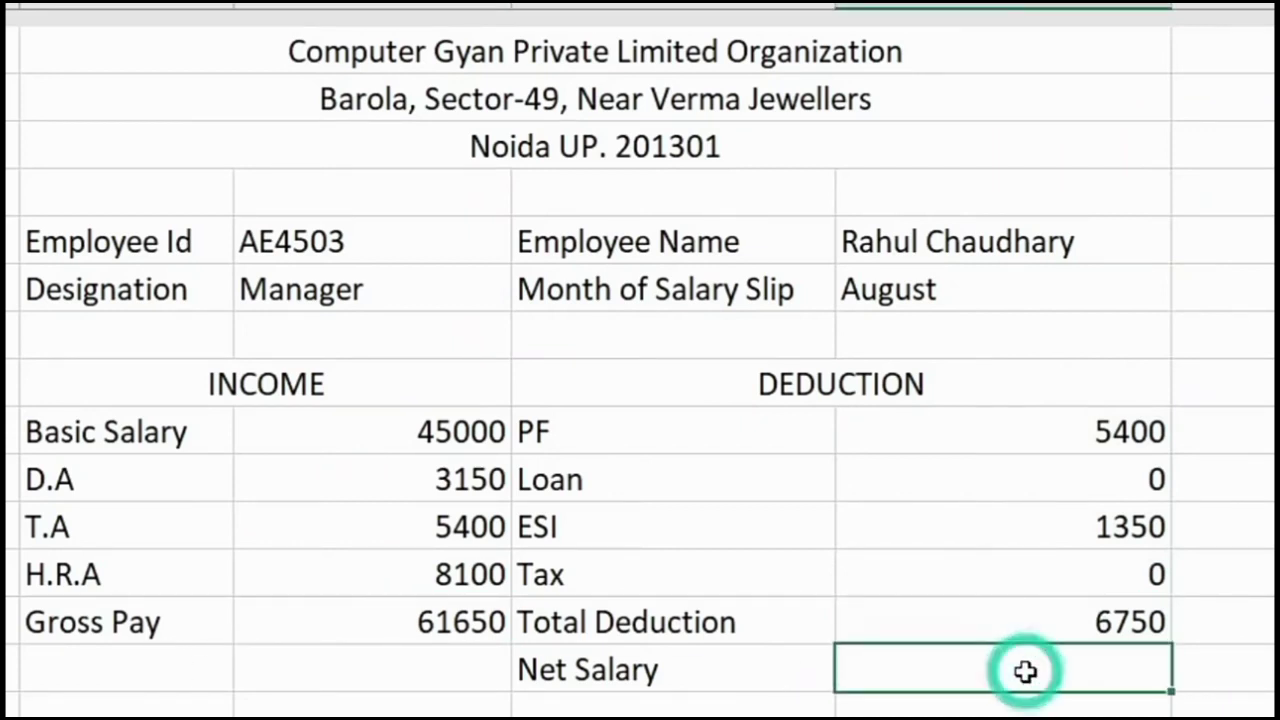
type("=")
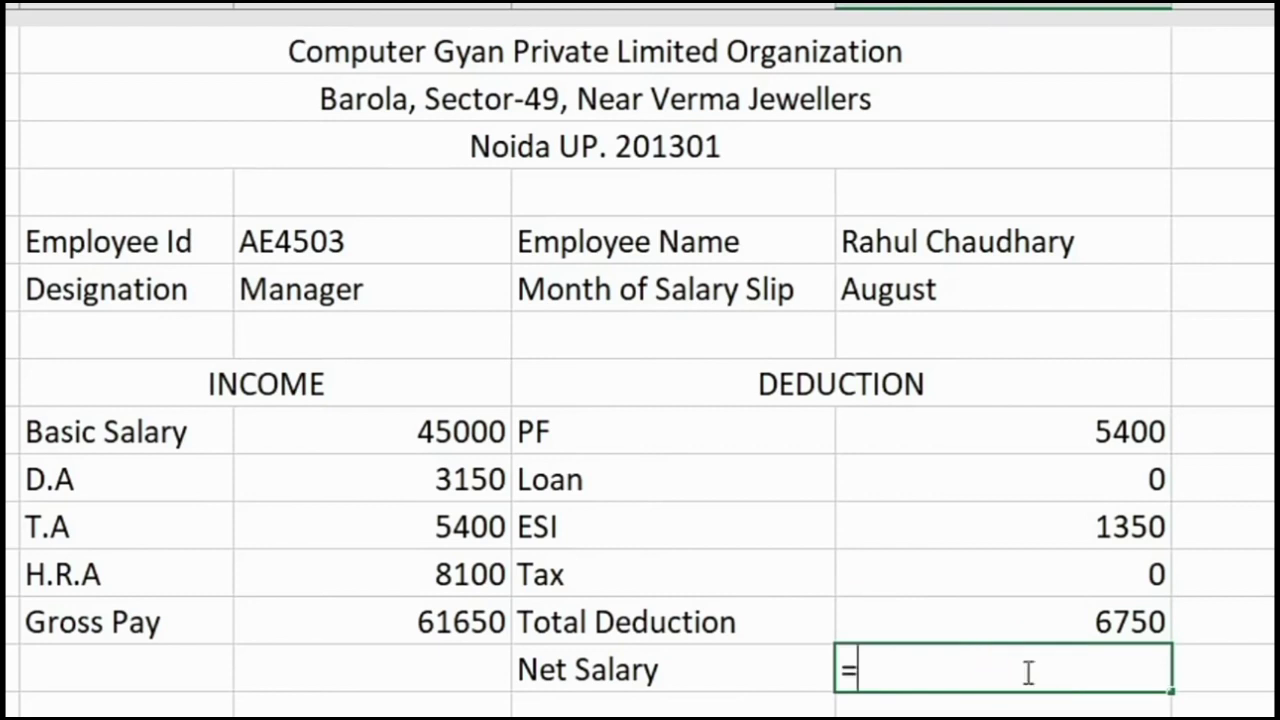
left_click(458, 618)
type("-")
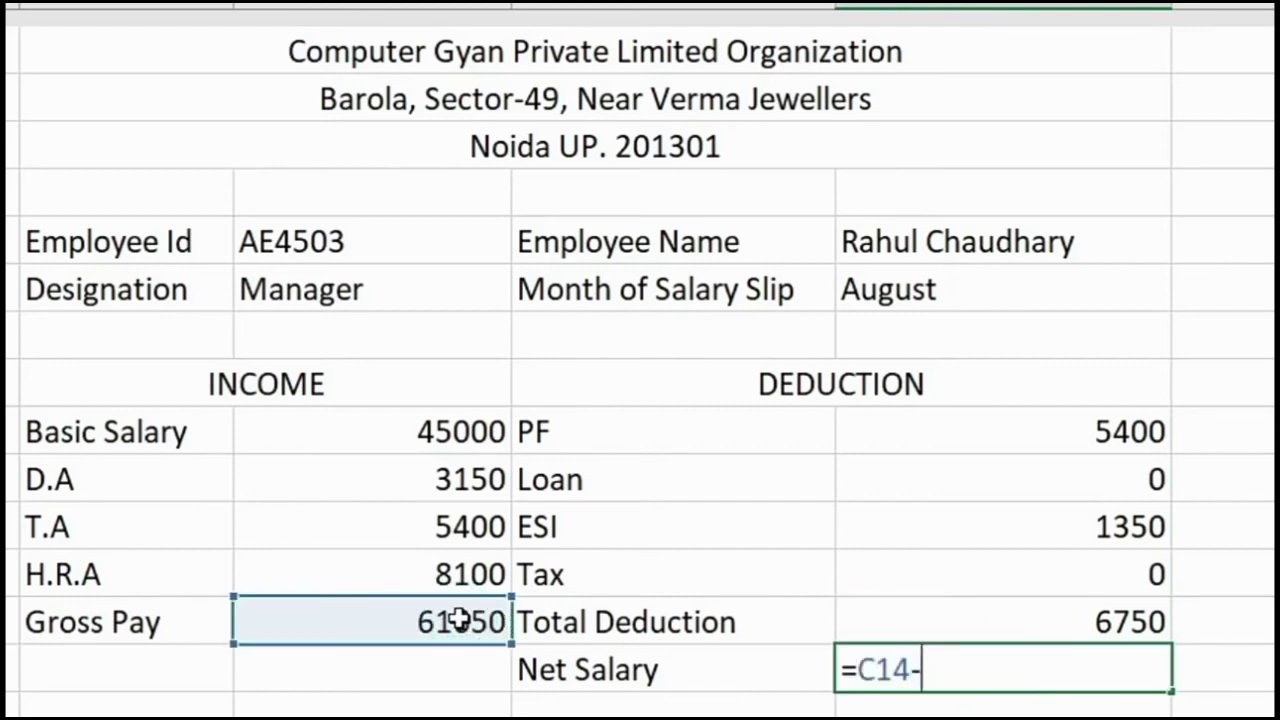
left_click(987, 617)
key("Return")
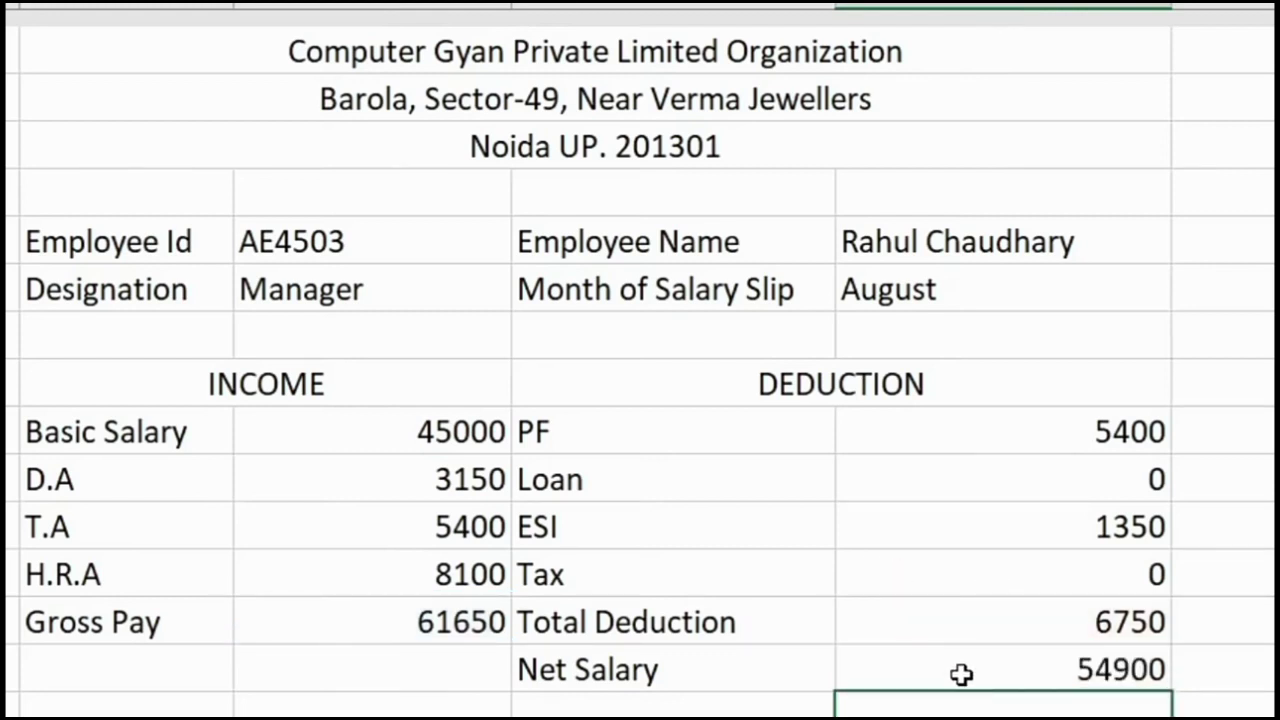
left_click(420, 620)
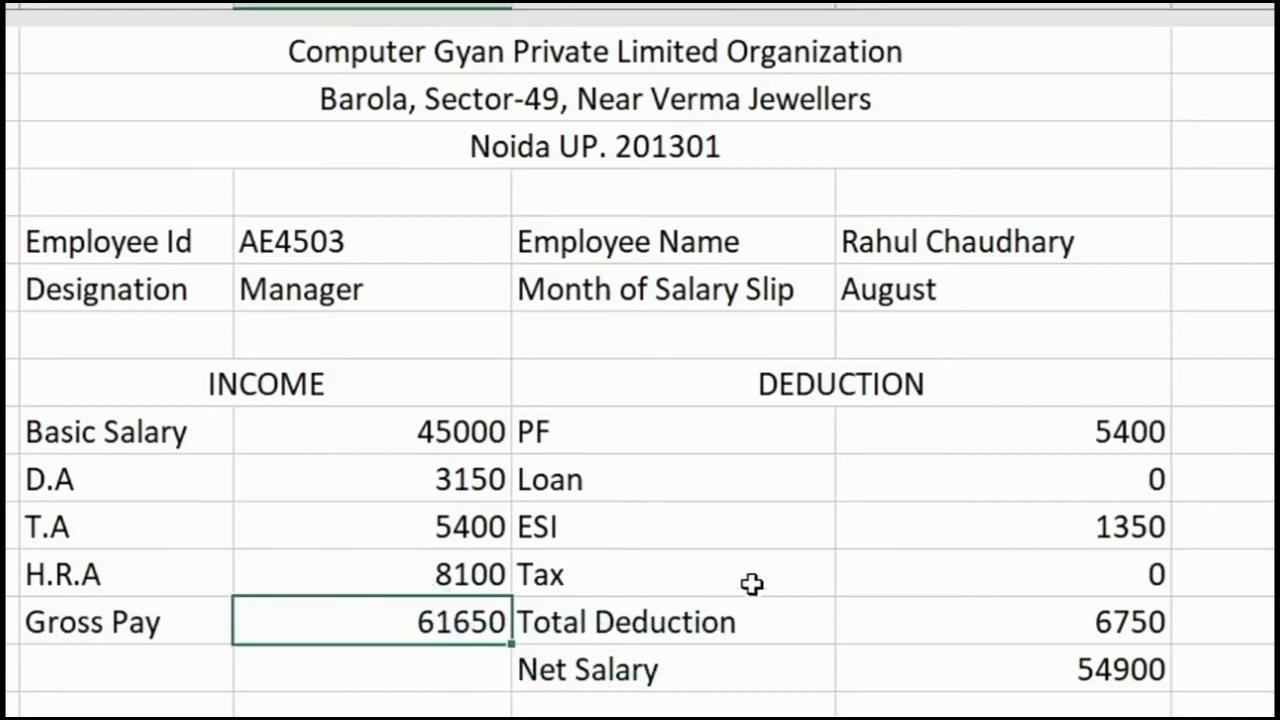
left_click(1118, 618)
left_click(1117, 676)
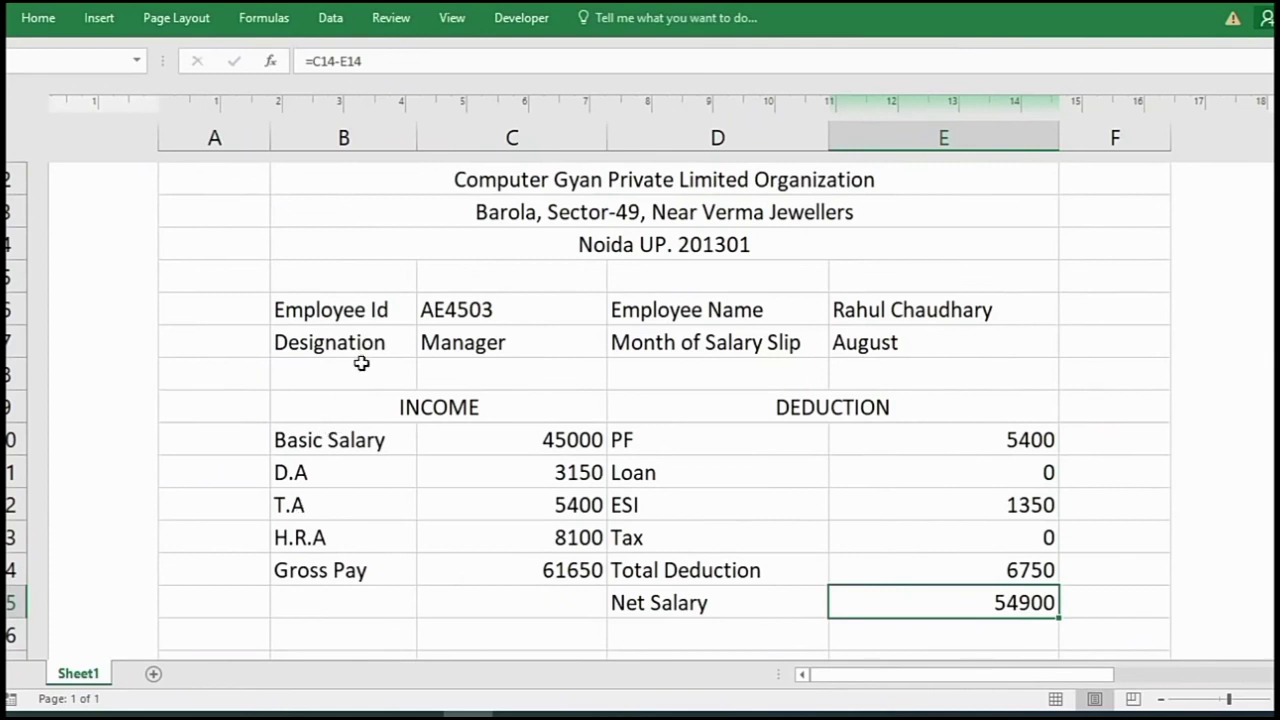
- Centre the income and deduction rows B10:E14
left_click_drag(344, 430, 959, 571)
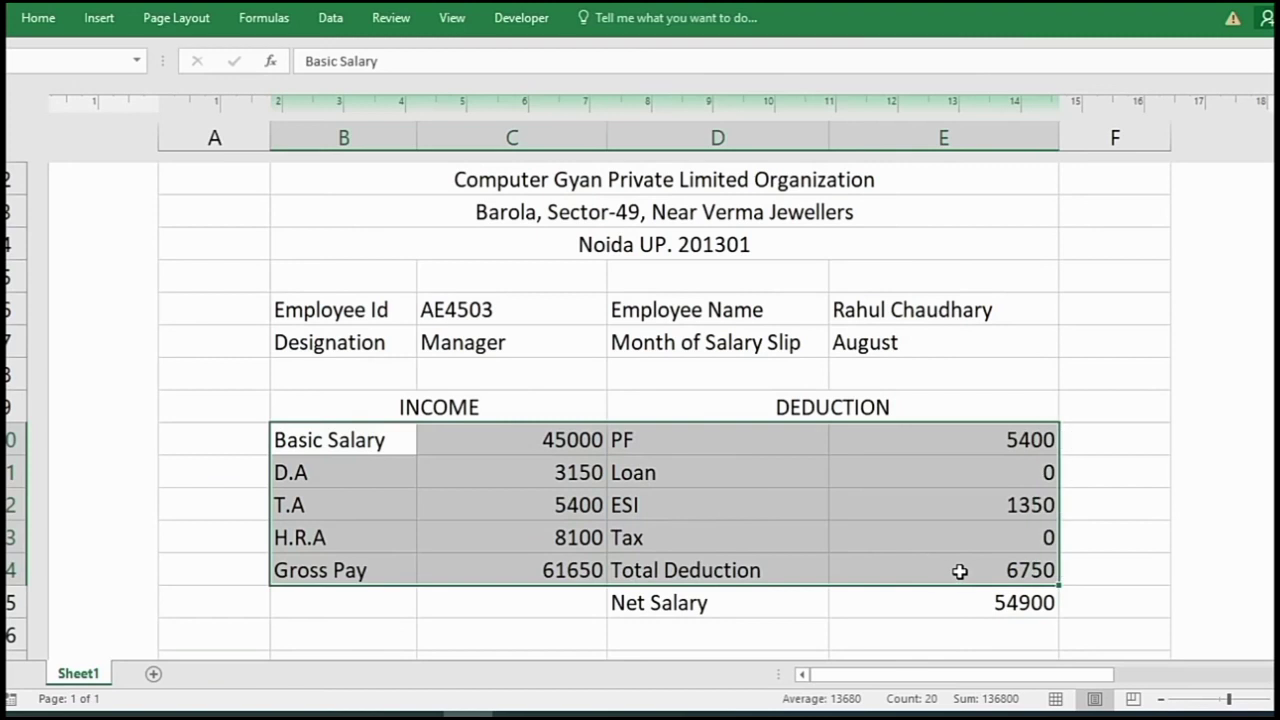
left_click(39, 18)
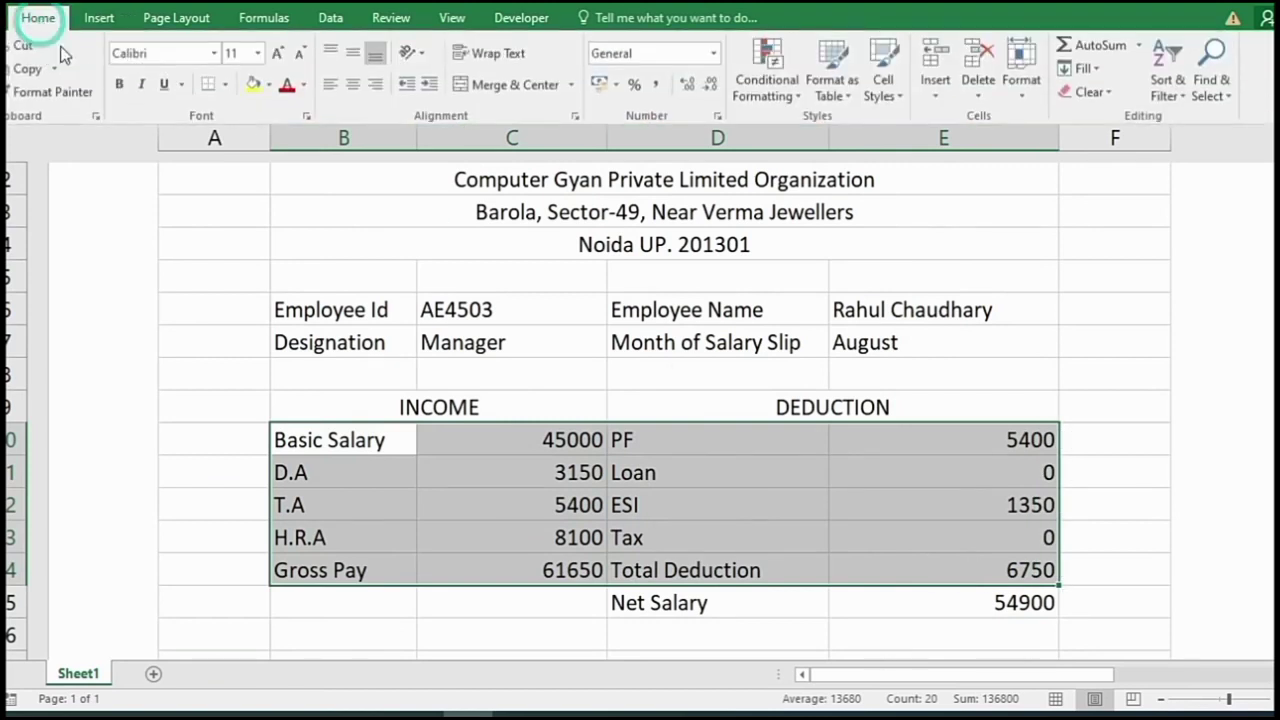
left_click(354, 88)
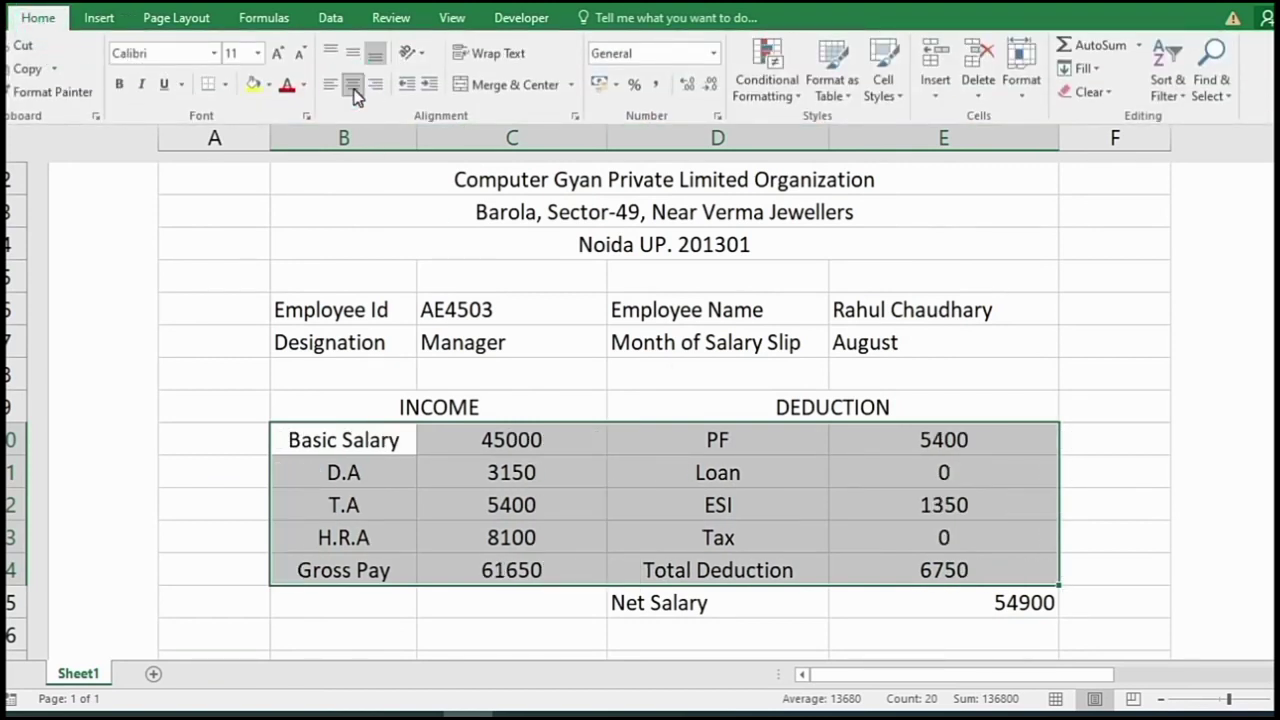
- Right-align the income amounts in C10:C14
left_click(595, 489)
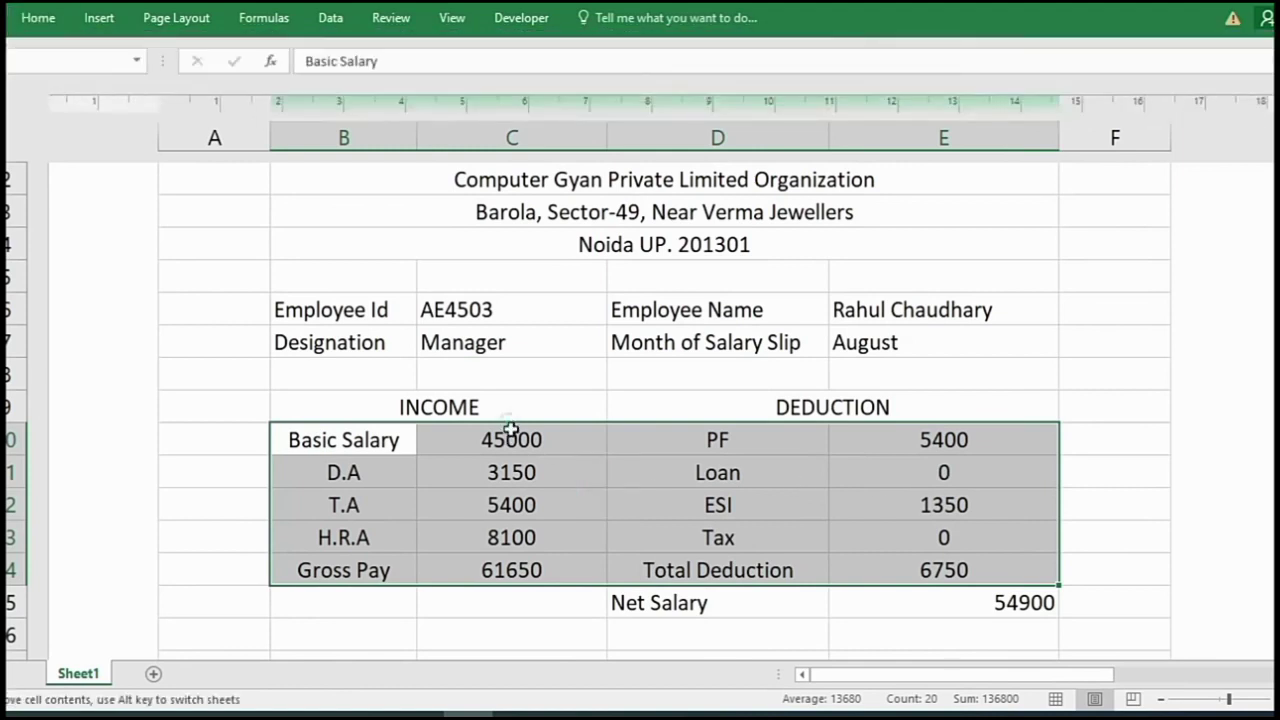
double_click(512, 437)
left_click_drag(512, 437, 487, 566)
key("Escape")
left_click(517, 500)
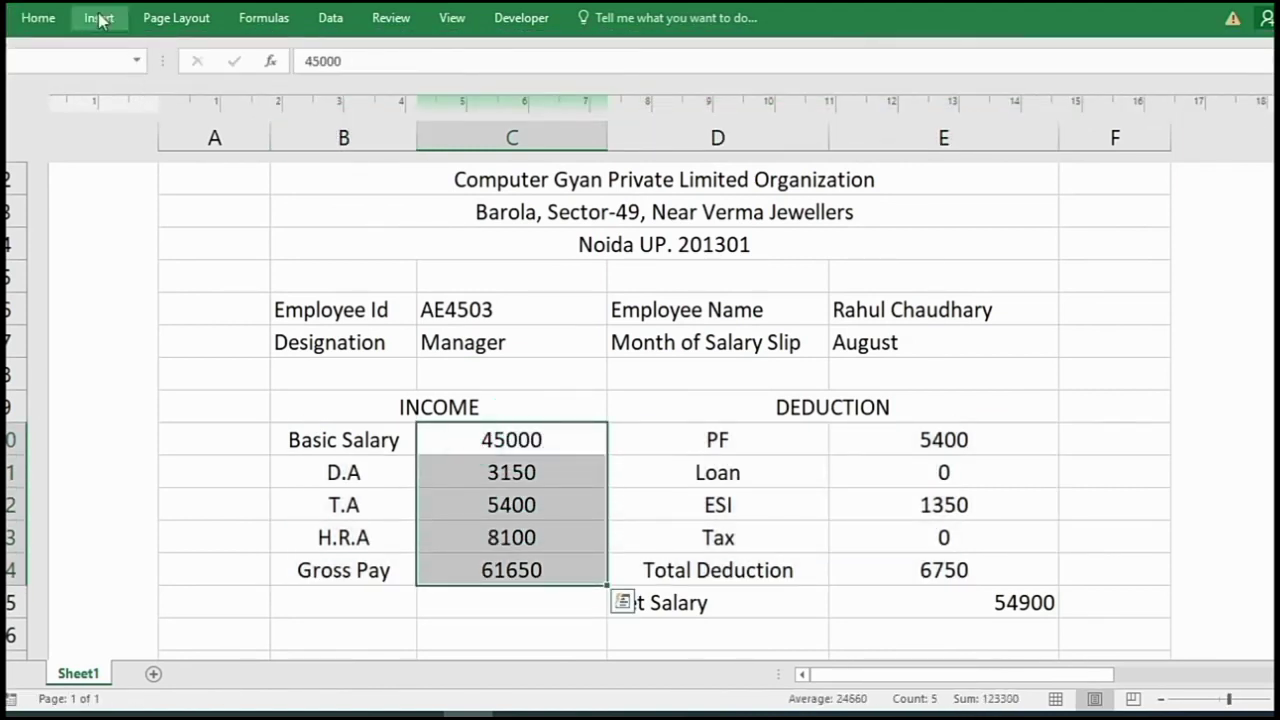
left_click(38, 17)
left_click(375, 84)
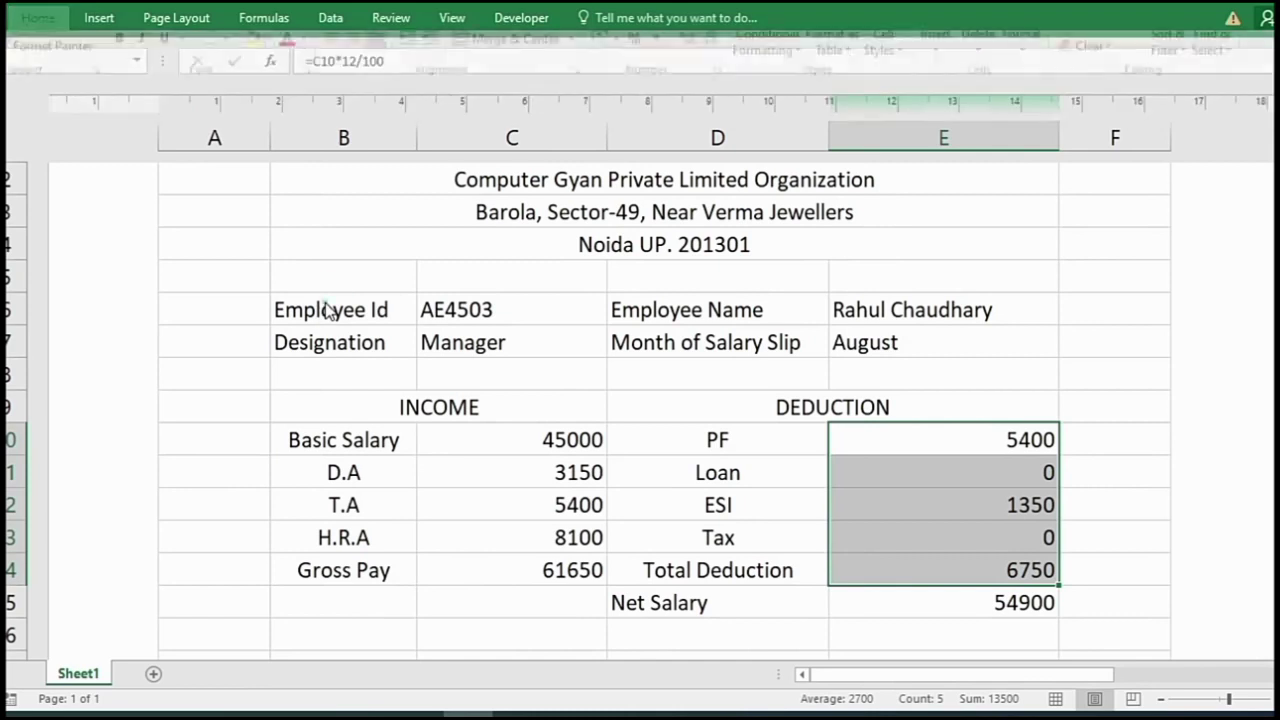
- Bold the Employee Id, Designation, Employee Name and Month of Salary Slip labels
left_click(337, 308)
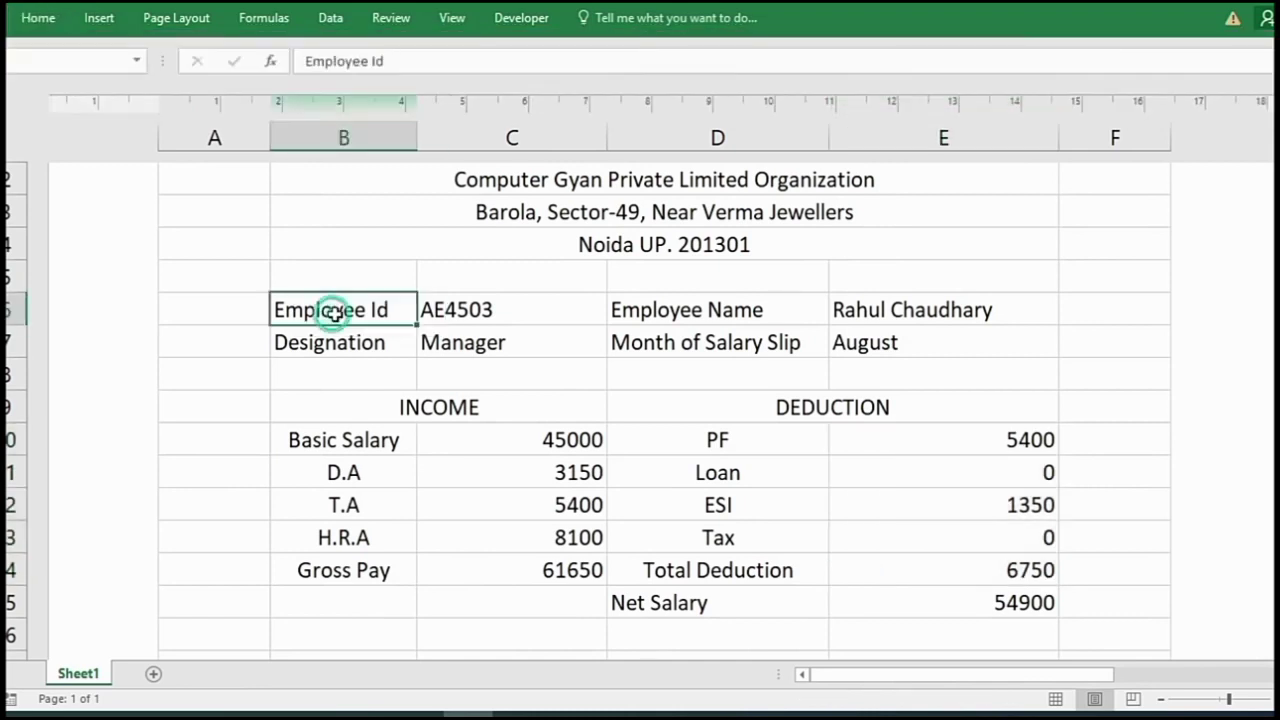
left_click_drag(340, 302, 347, 332)
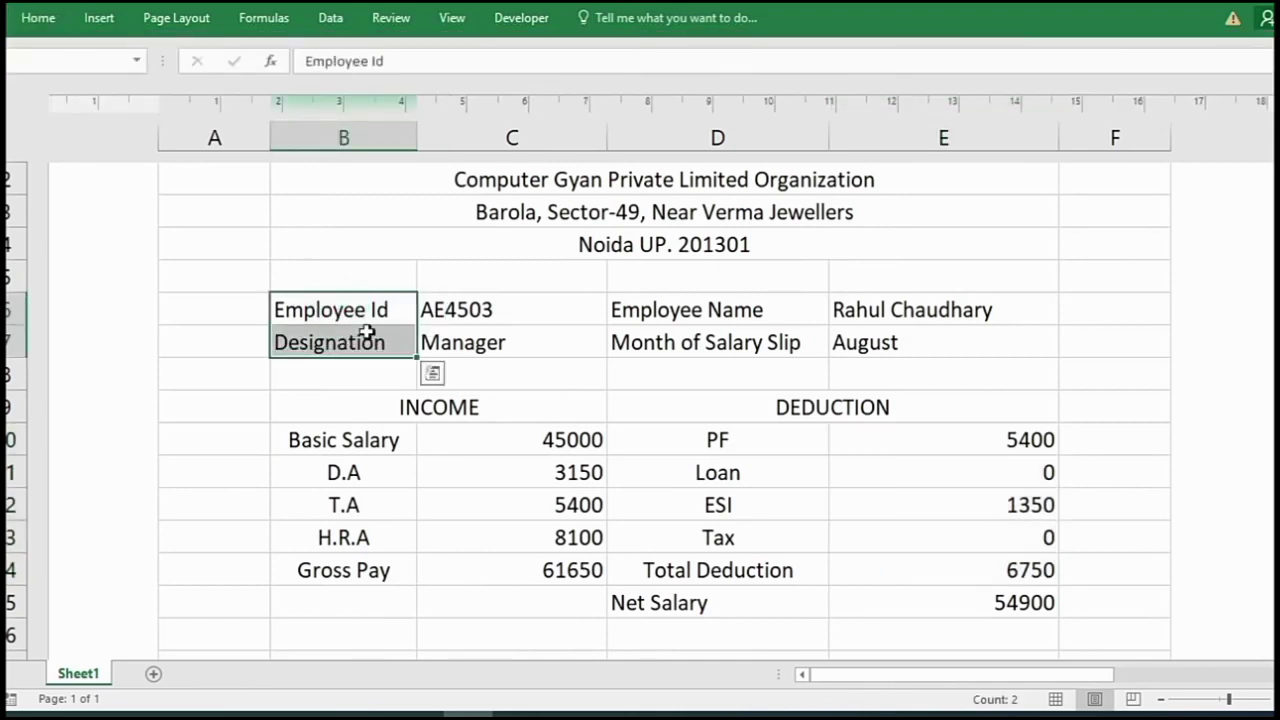
left_click(37, 18)
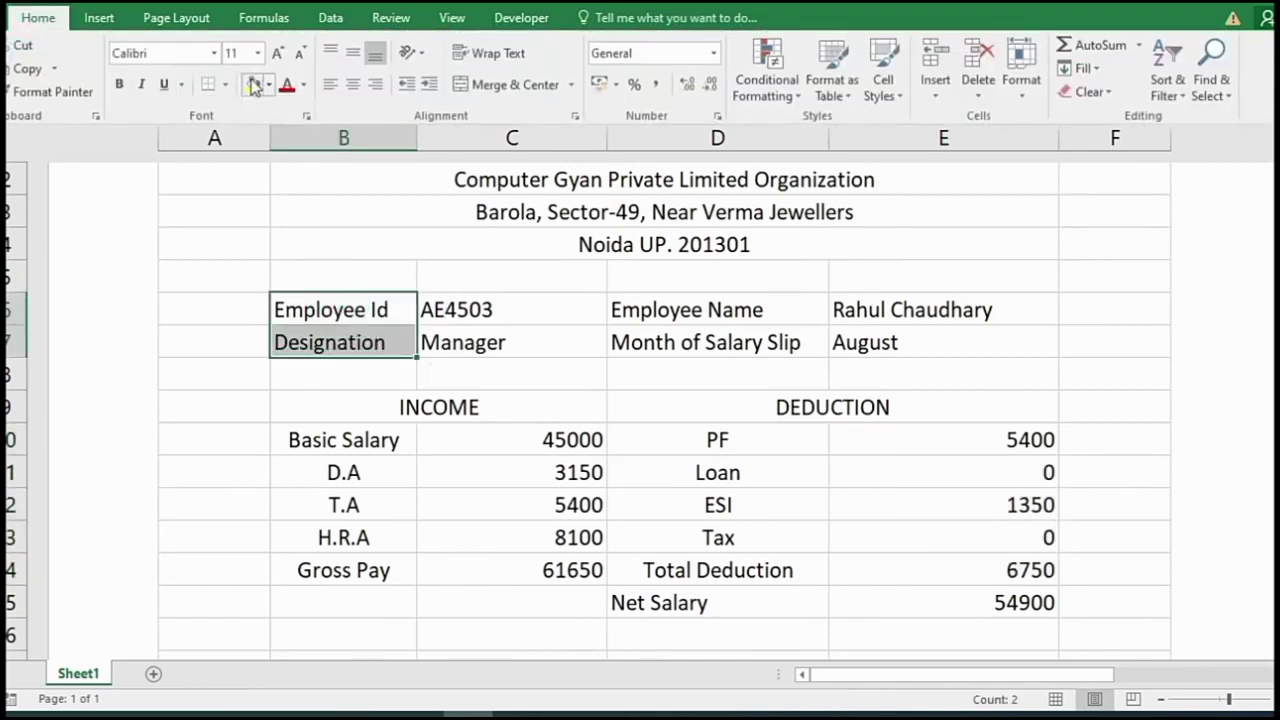
left_click(119, 86)
left_click(722, 302)
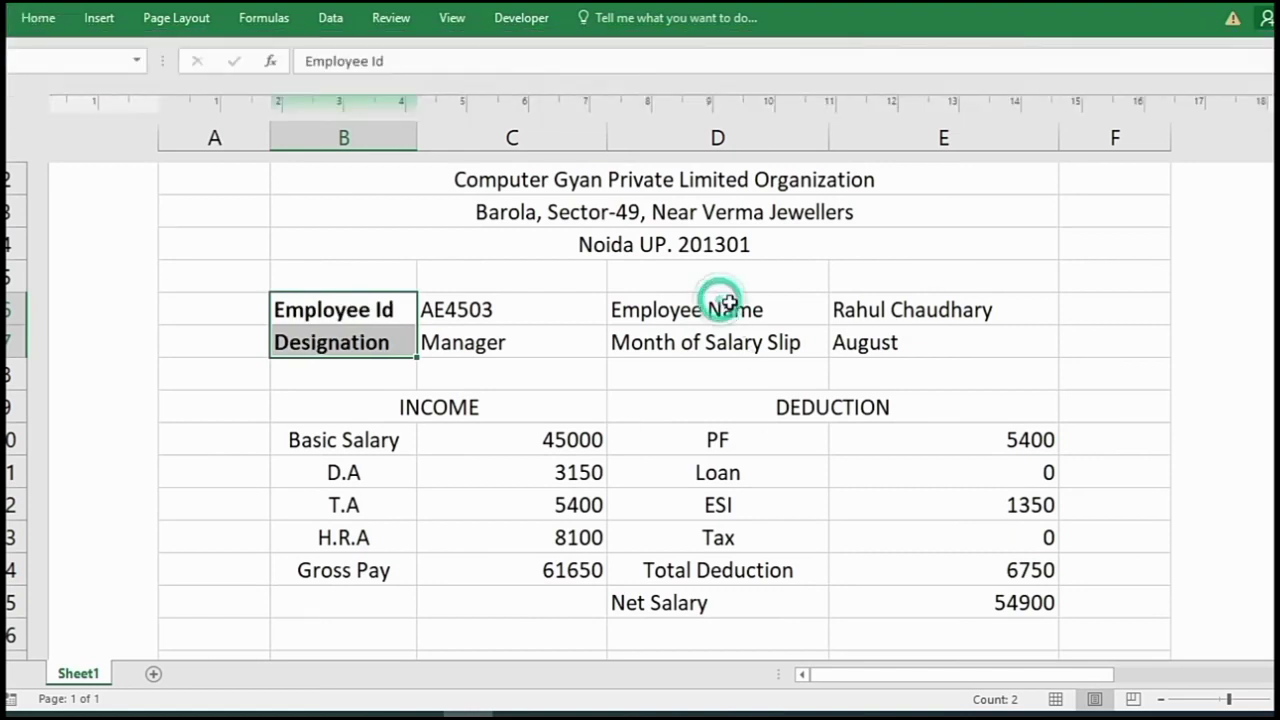
left_click(726, 308)
left_click_drag(726, 310, 726, 342)
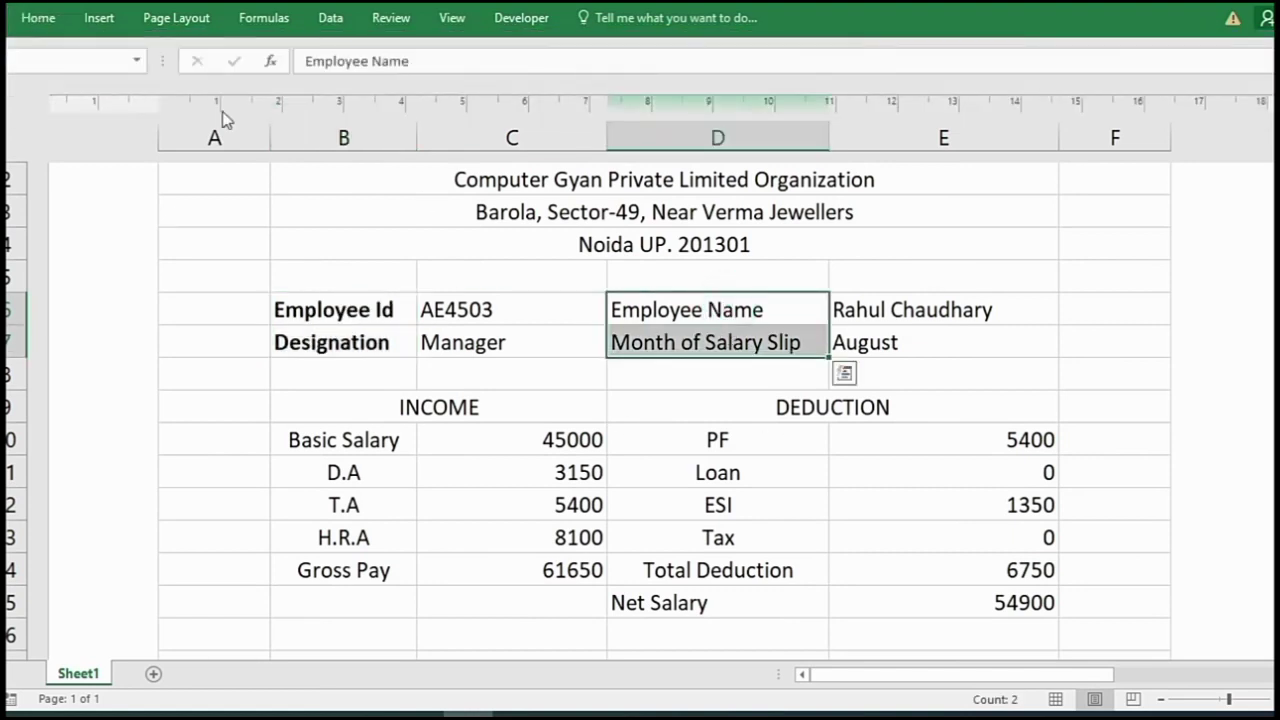
left_click(36, 18)
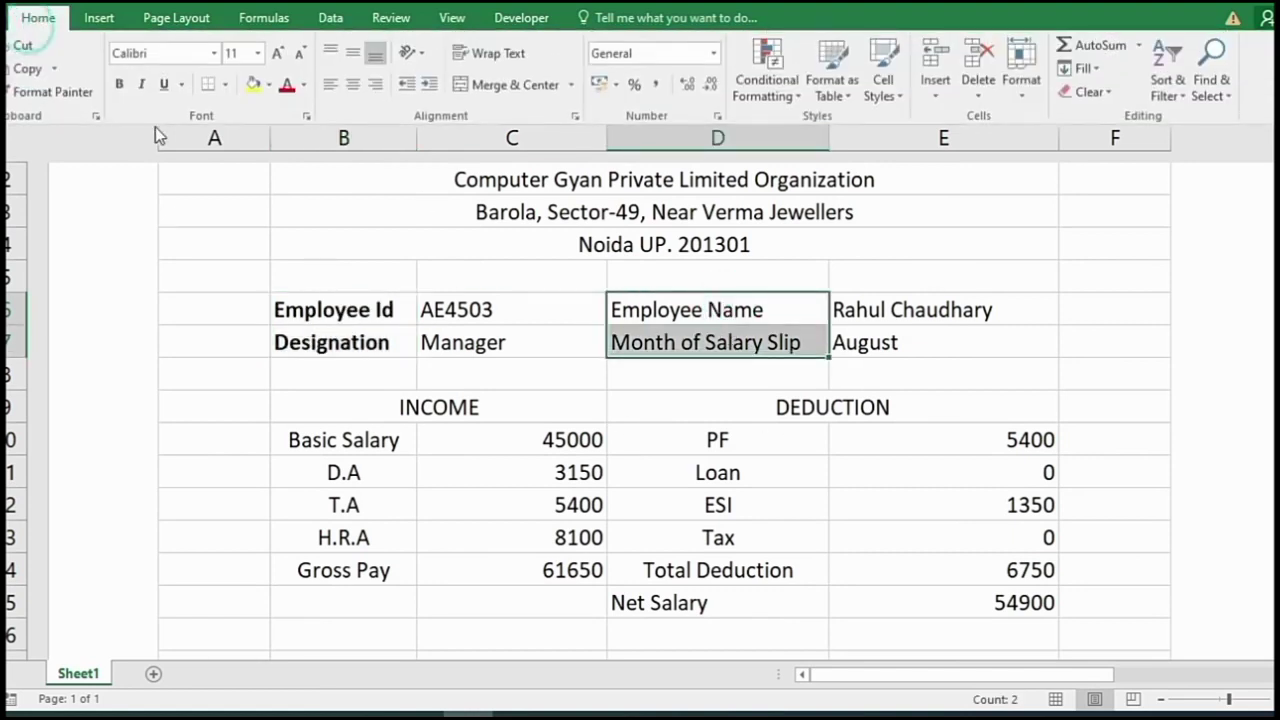
left_click(118, 85)
- Centre the employee ID, designation, name and month values in C6:C7 and E6:E7
left_click(471, 345)
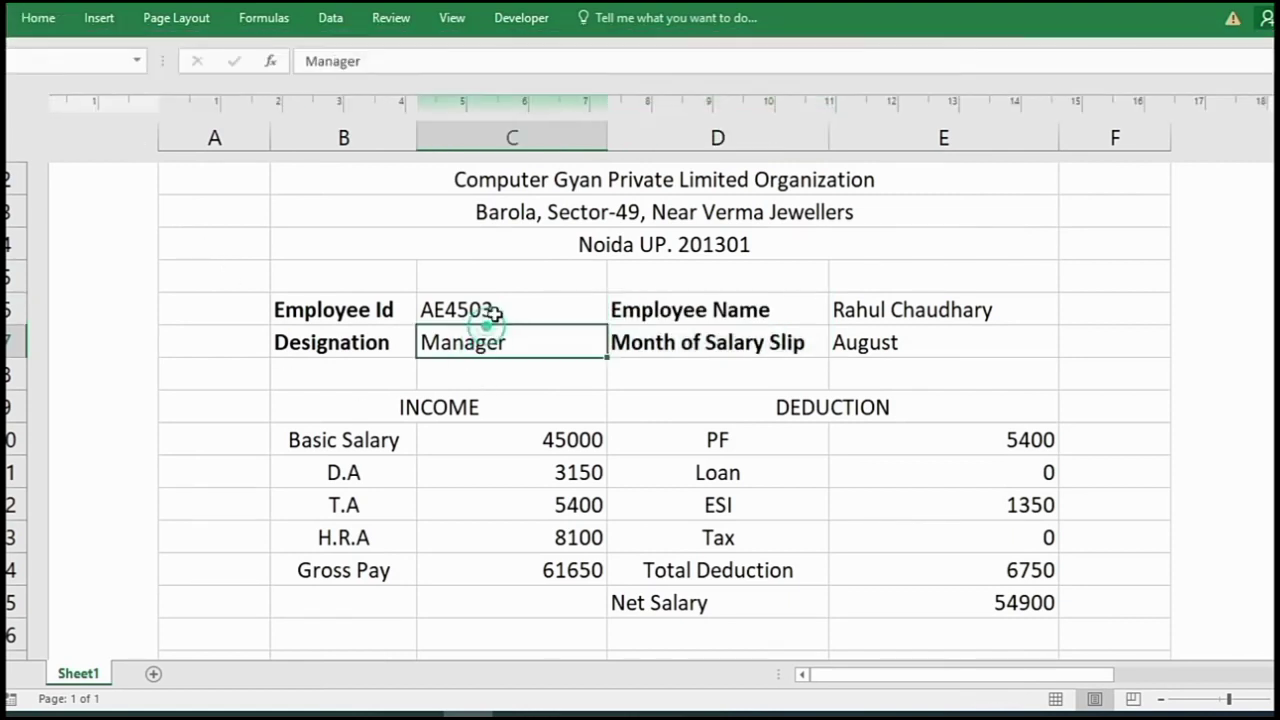
left_click_drag(497, 309, 497, 342)
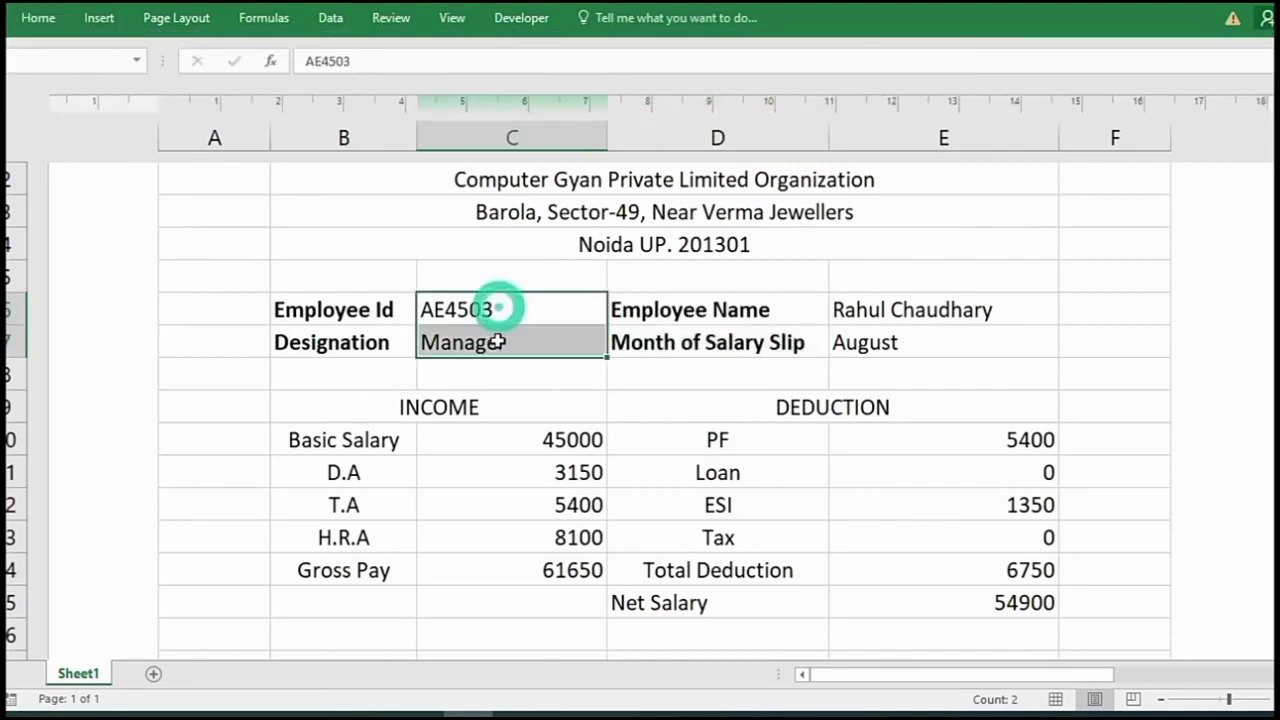
left_click(38, 18)
left_click(352, 84)
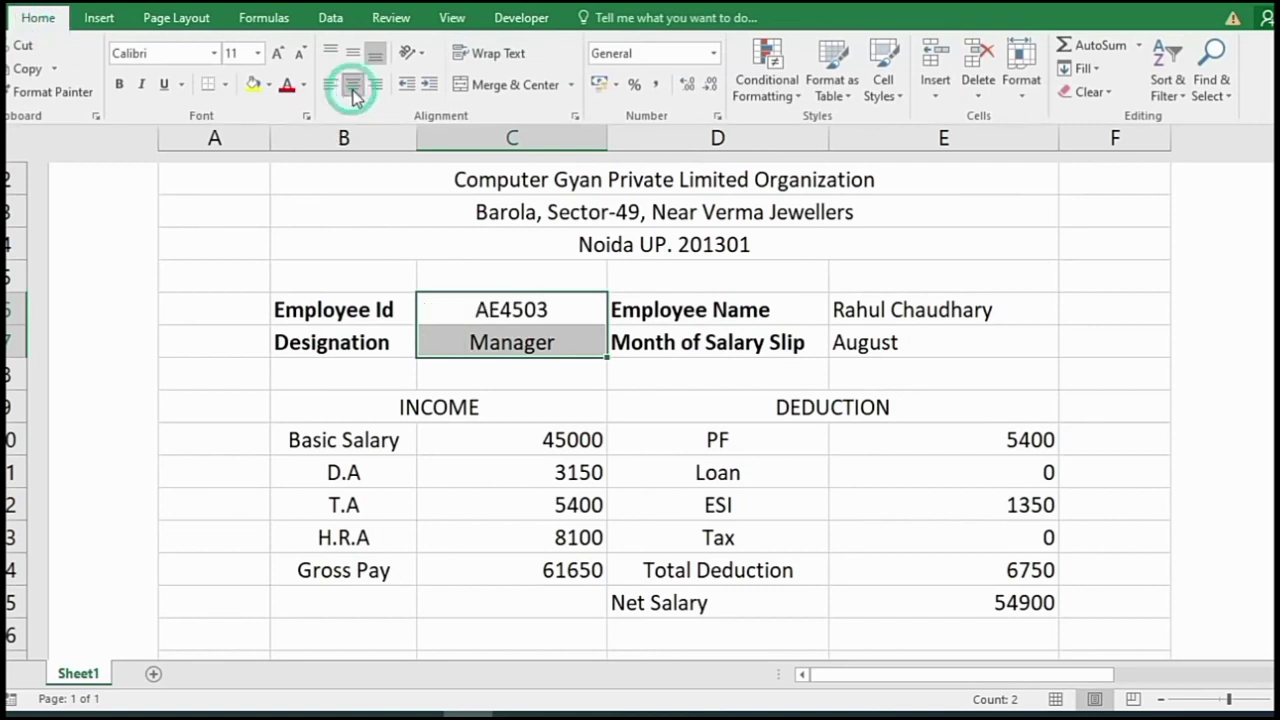
left_click_drag(881, 306, 891, 335)
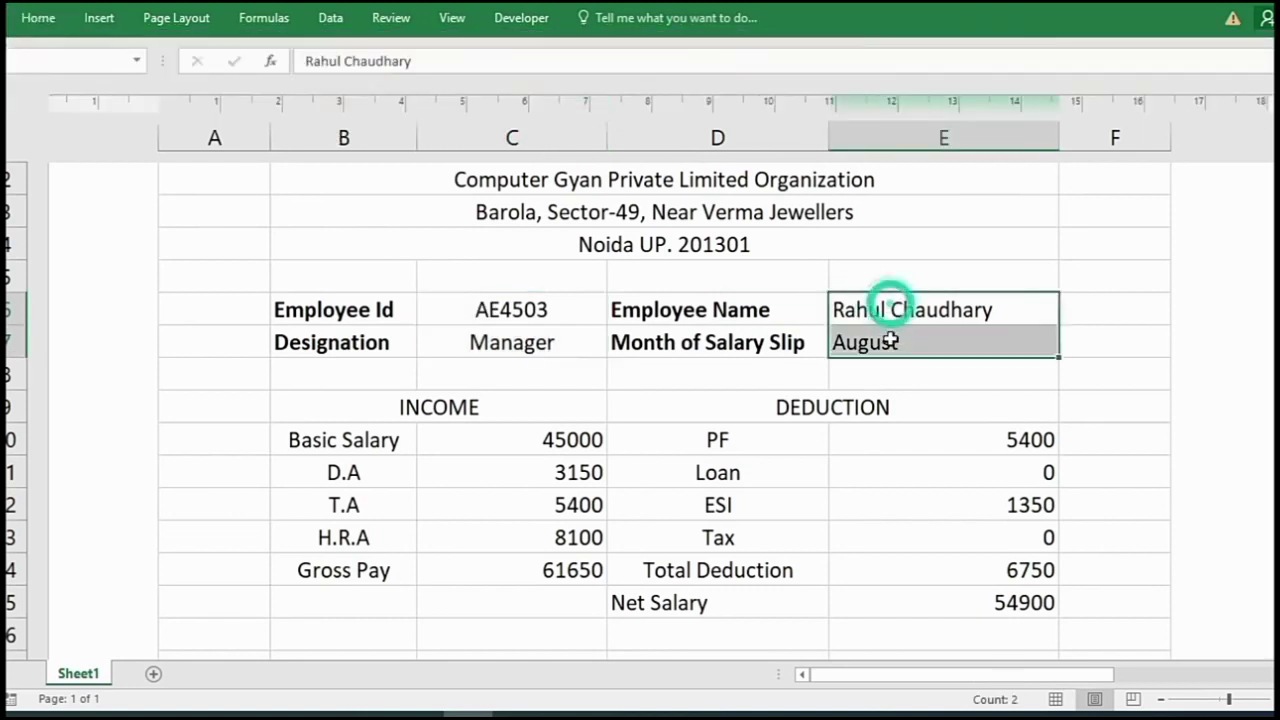
left_click(45, 20)
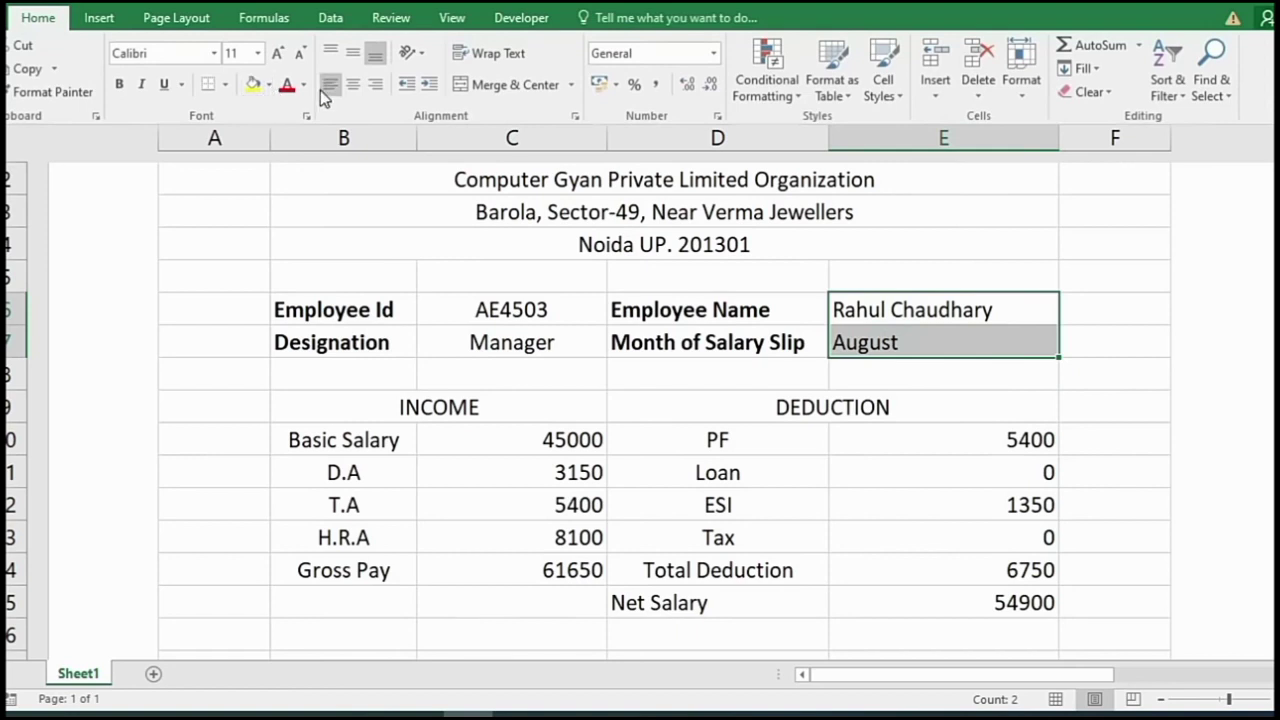
left_click(352, 86)
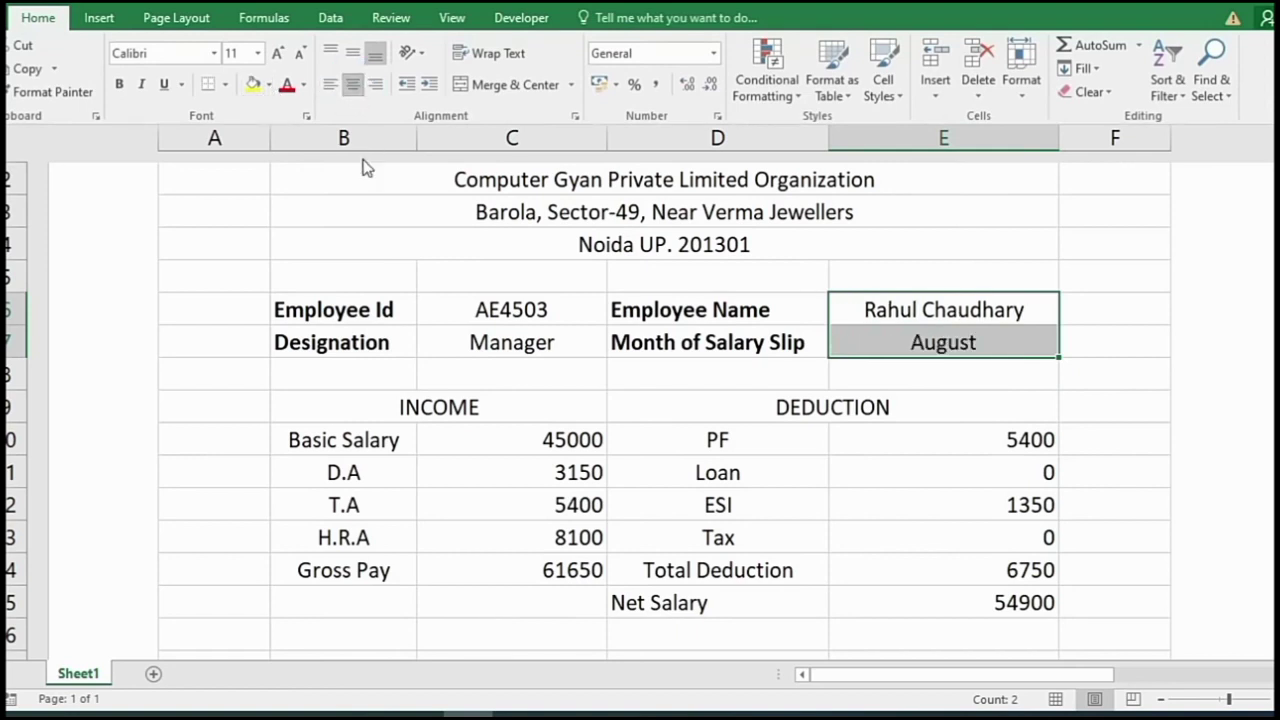
- Enlarge the company title to 16 pt and make it bold
left_click(537, 183)
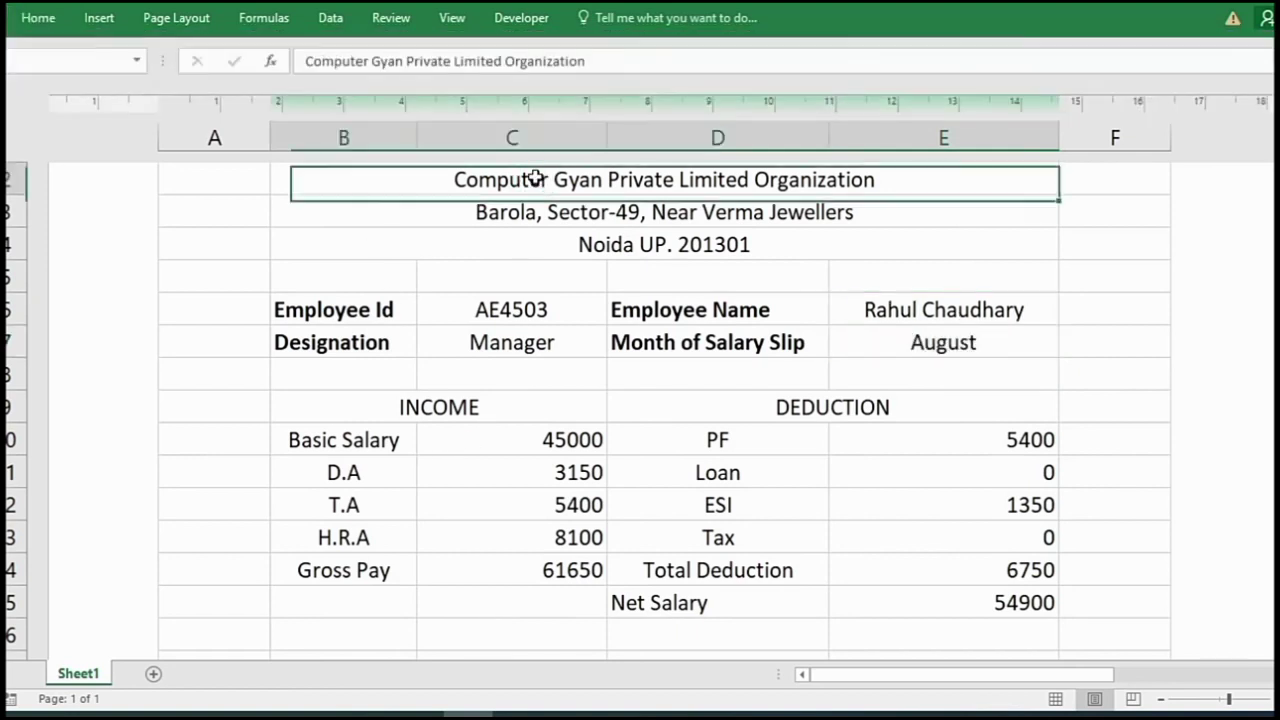
left_click(38, 18)
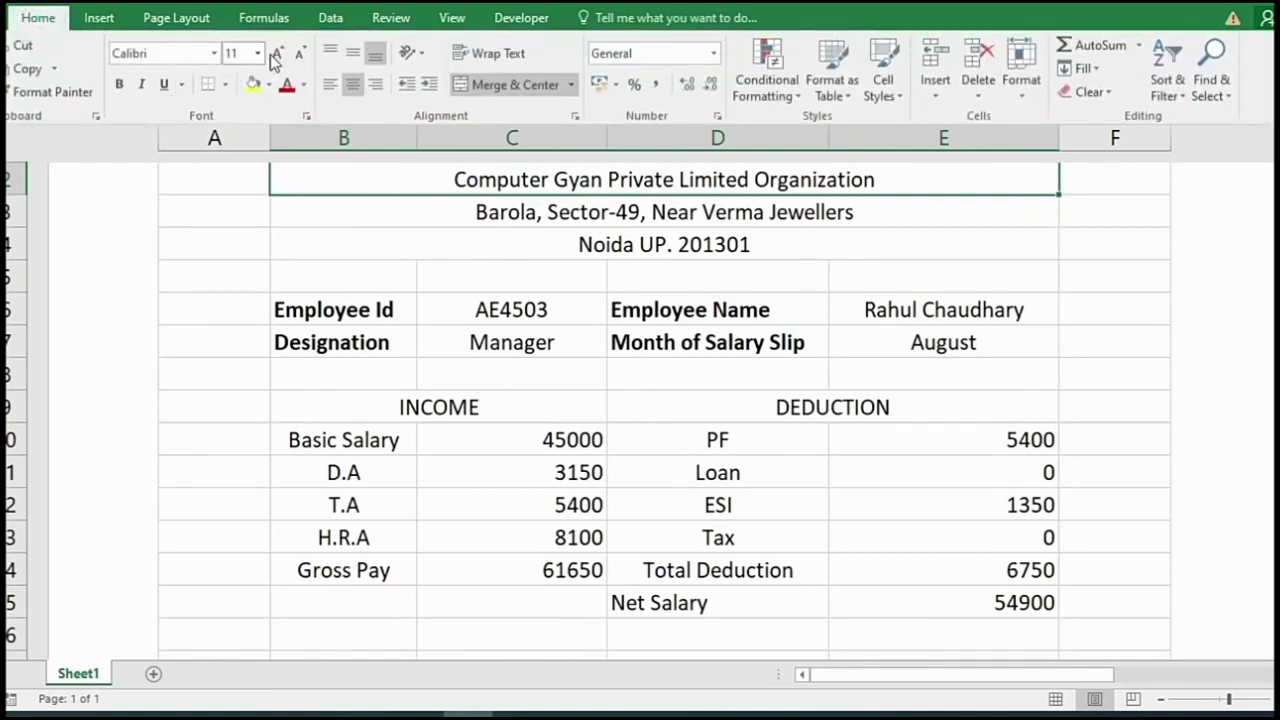
left_click(278, 56)
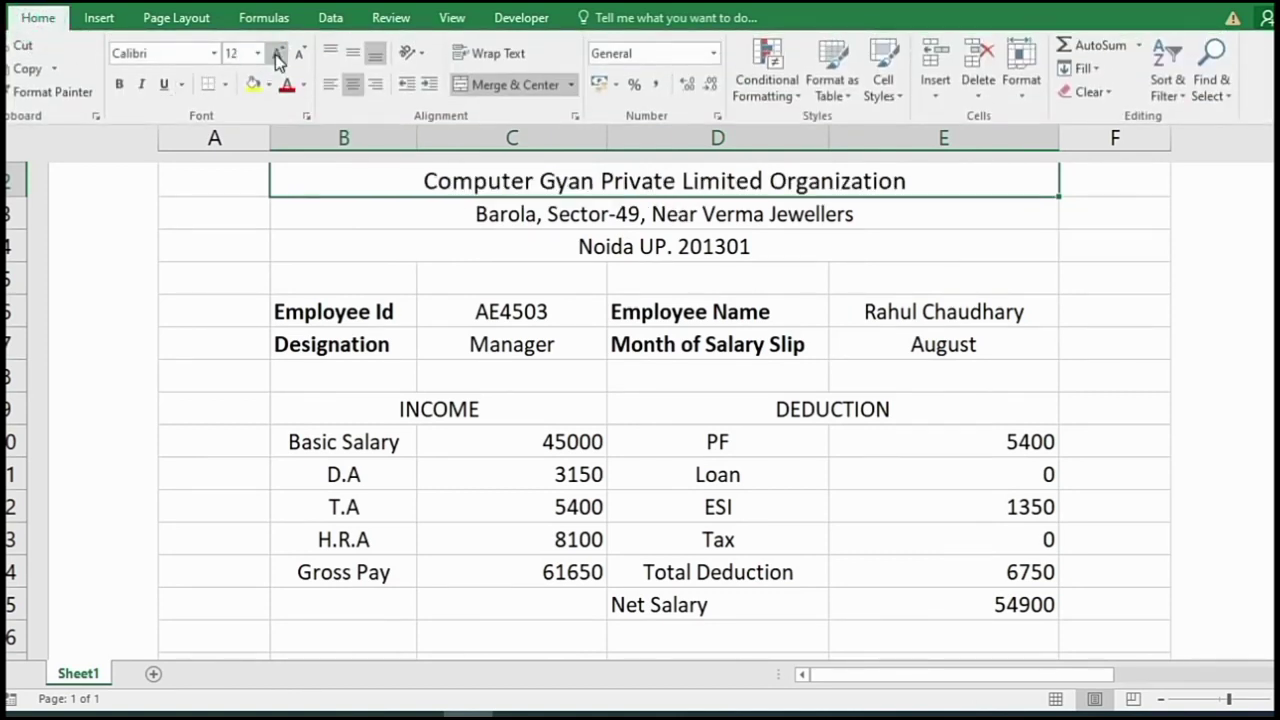
left_click(276, 54)
left_click(276, 54)
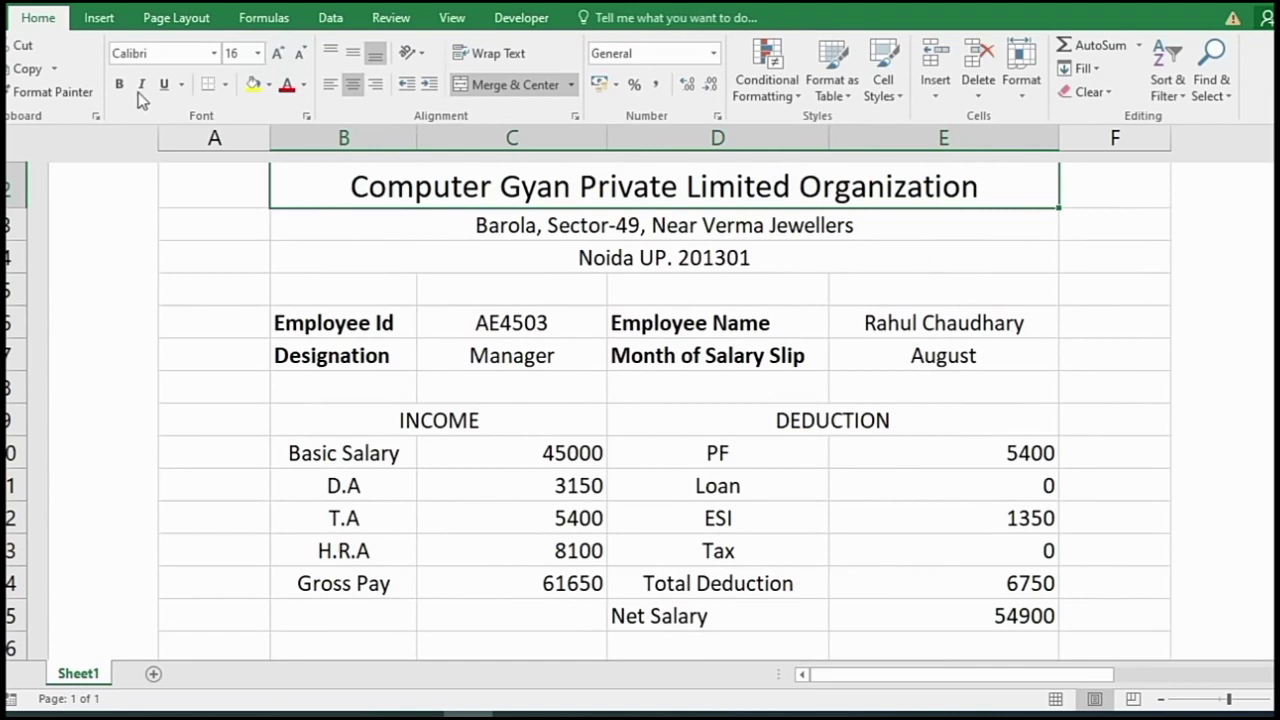
left_click(120, 85)
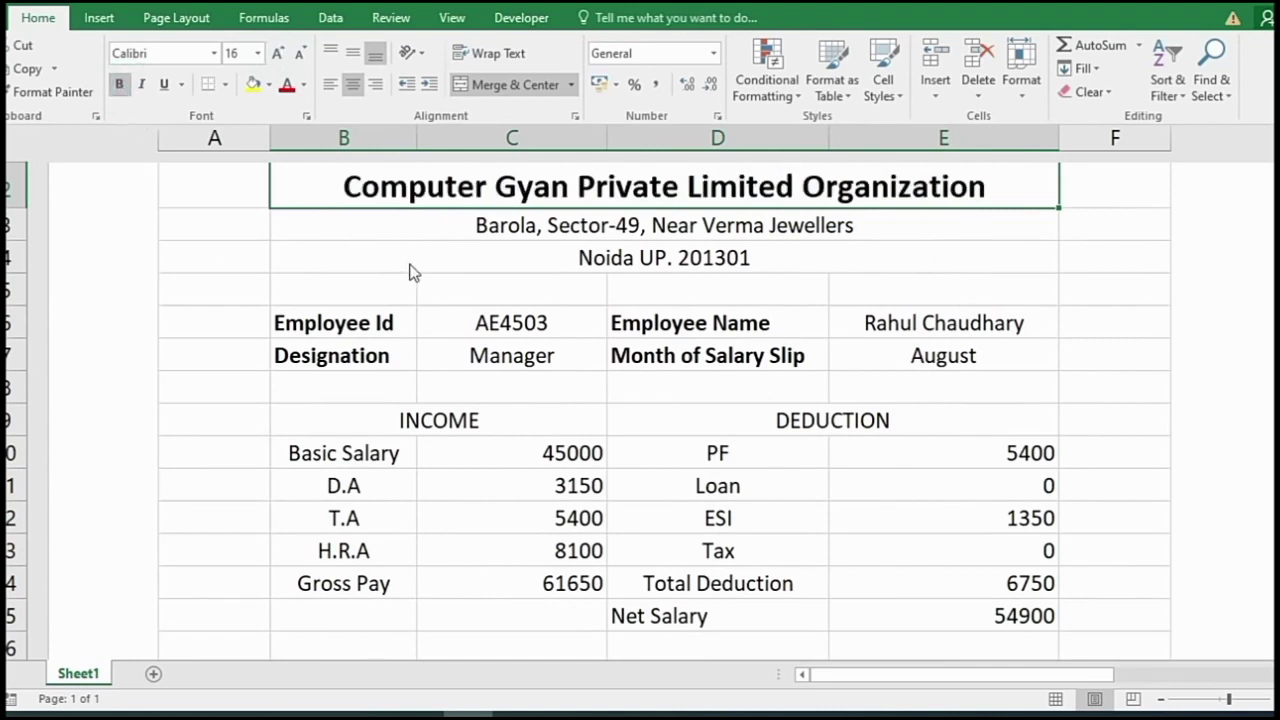
- Enlarge the two address lines to 12 pt and make them bold
left_click(525, 238)
left_click_drag(525, 238, 495, 250)
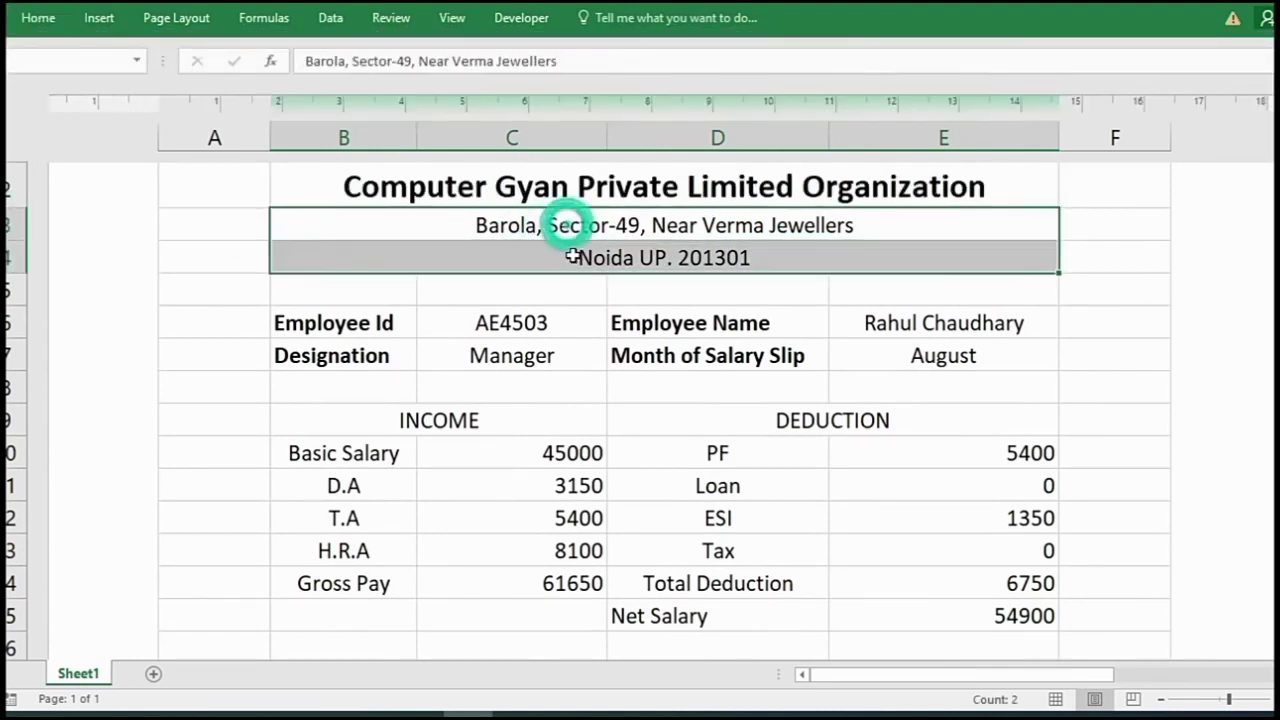
left_click(40, 17)
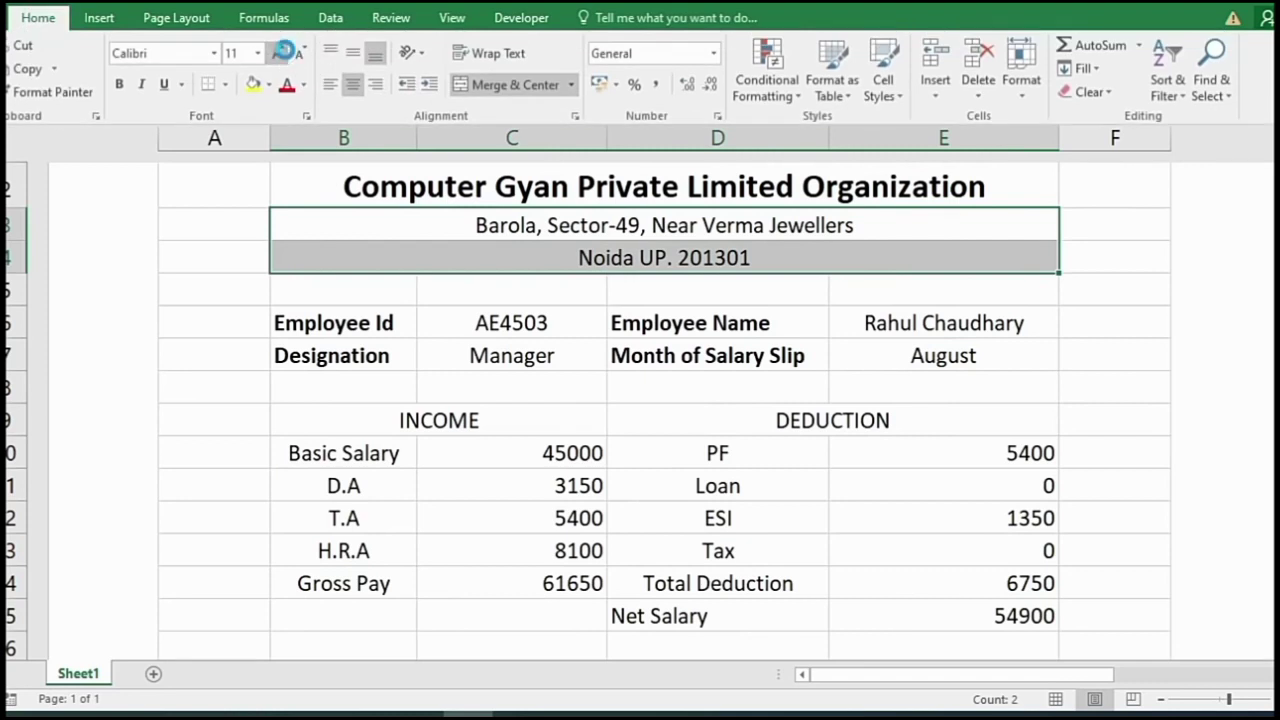
left_click(276, 54)
left_click(119, 84)
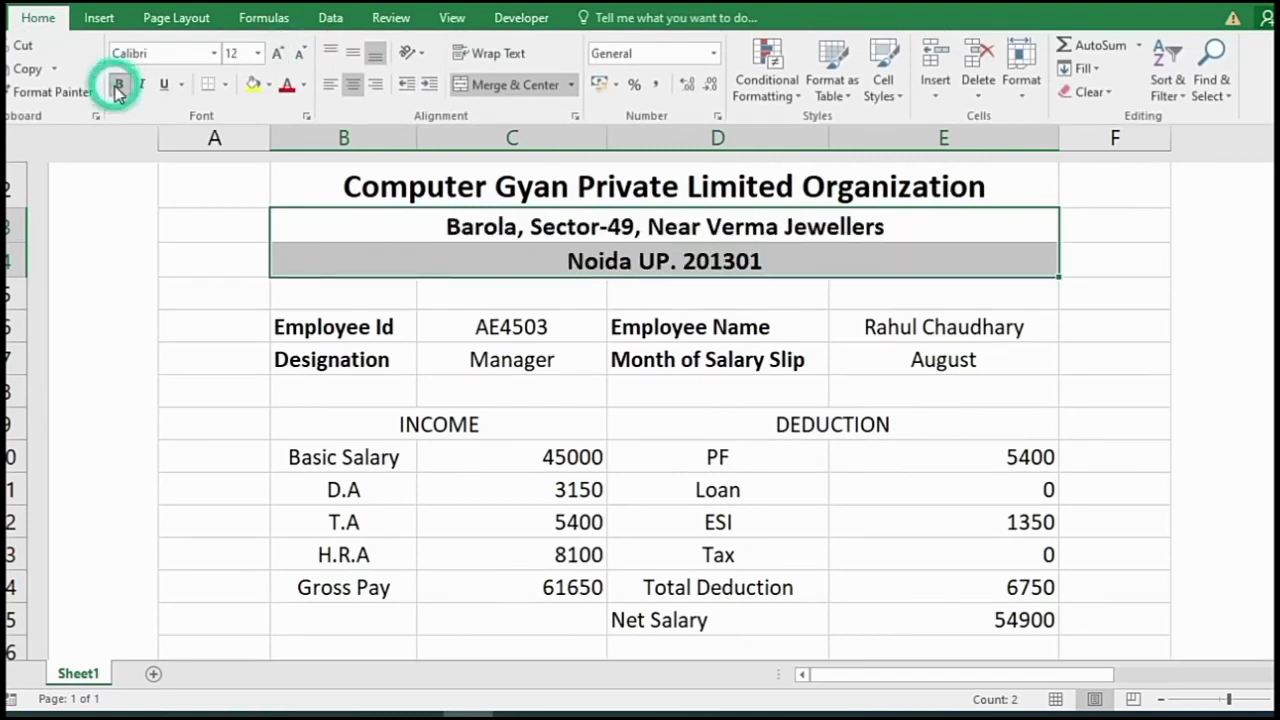
left_click(422, 266)
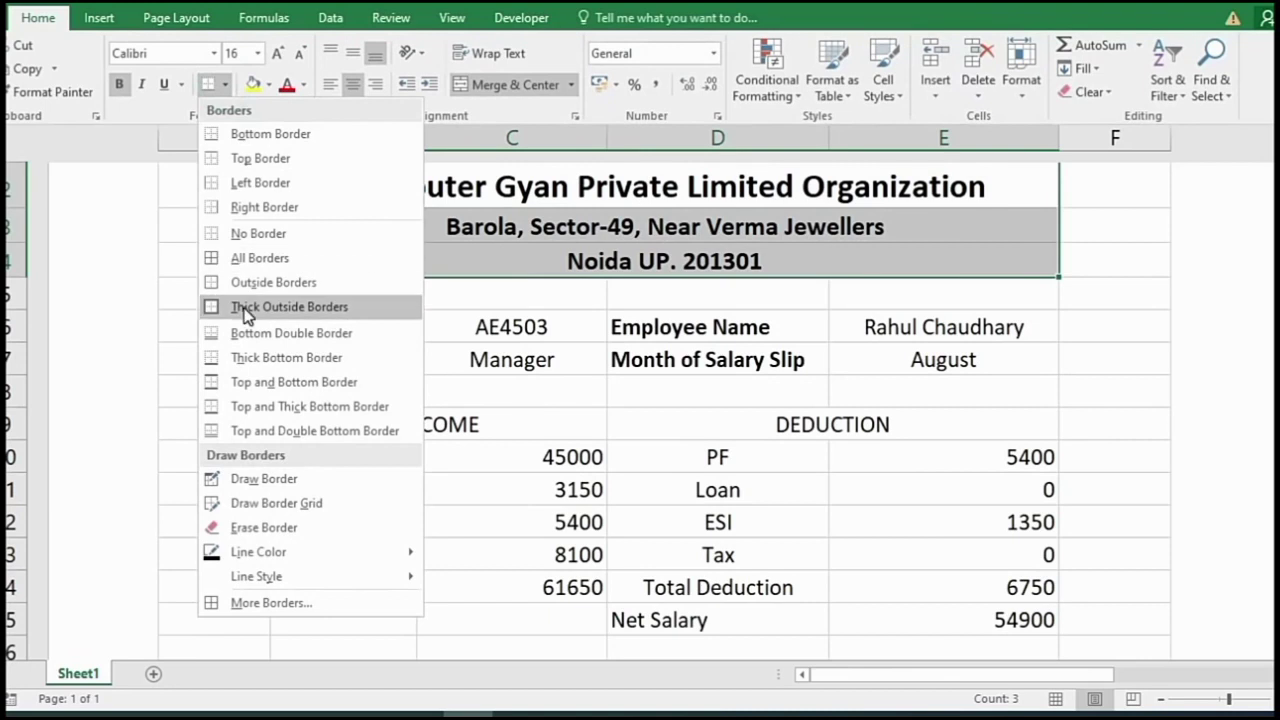
- Put a thick bottom border under the title block and All Borders on employee details B6:E7
left_click(280, 360)
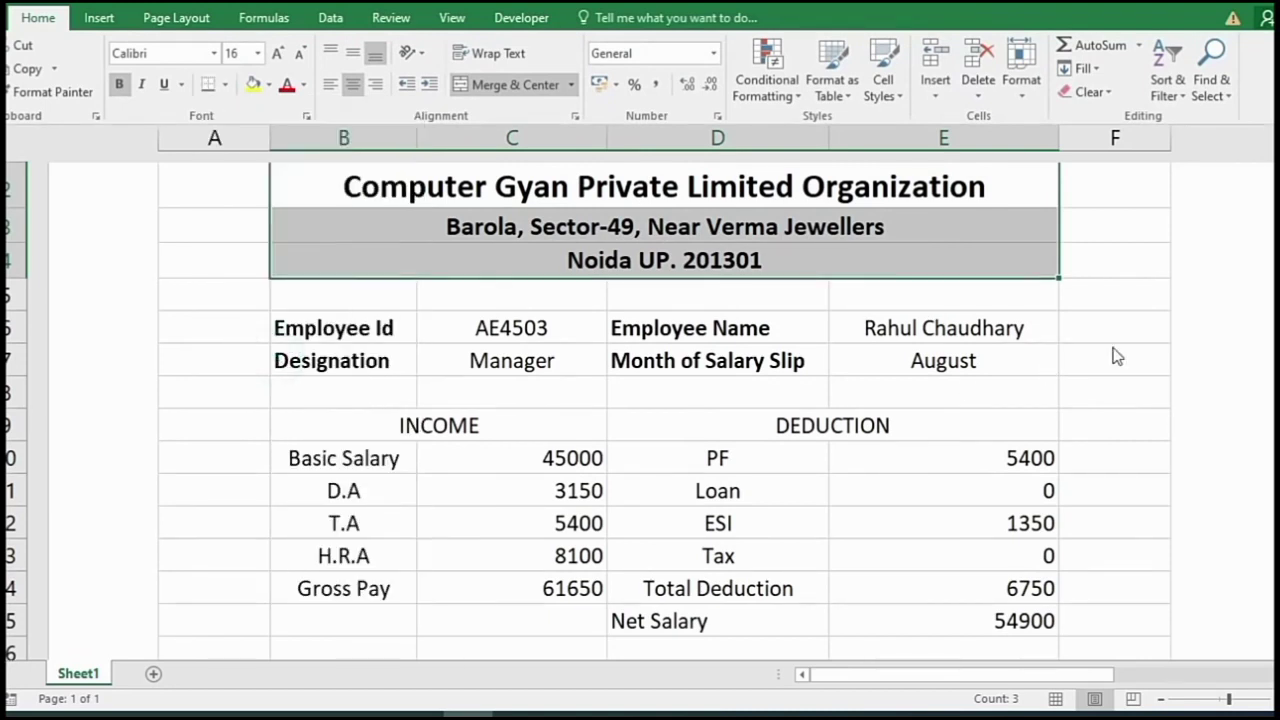
left_click(1140, 328)
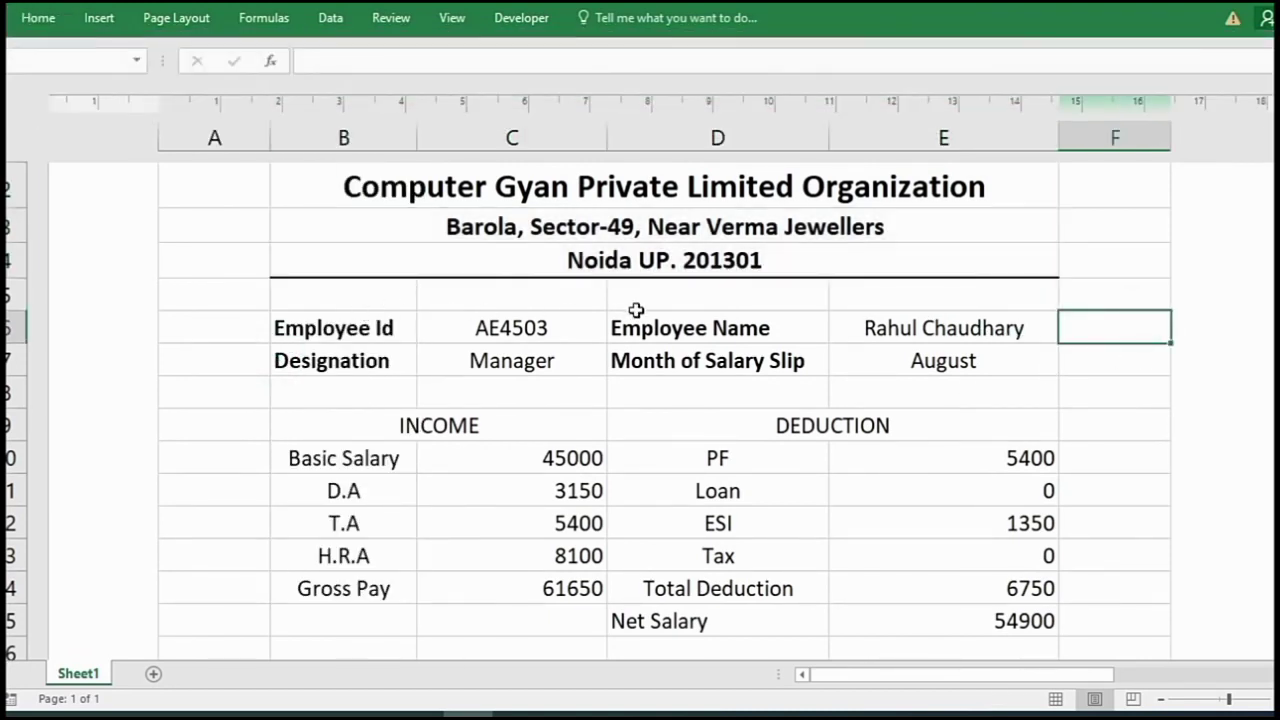
left_click_drag(349, 328, 895, 372)
left_click(38, 17)
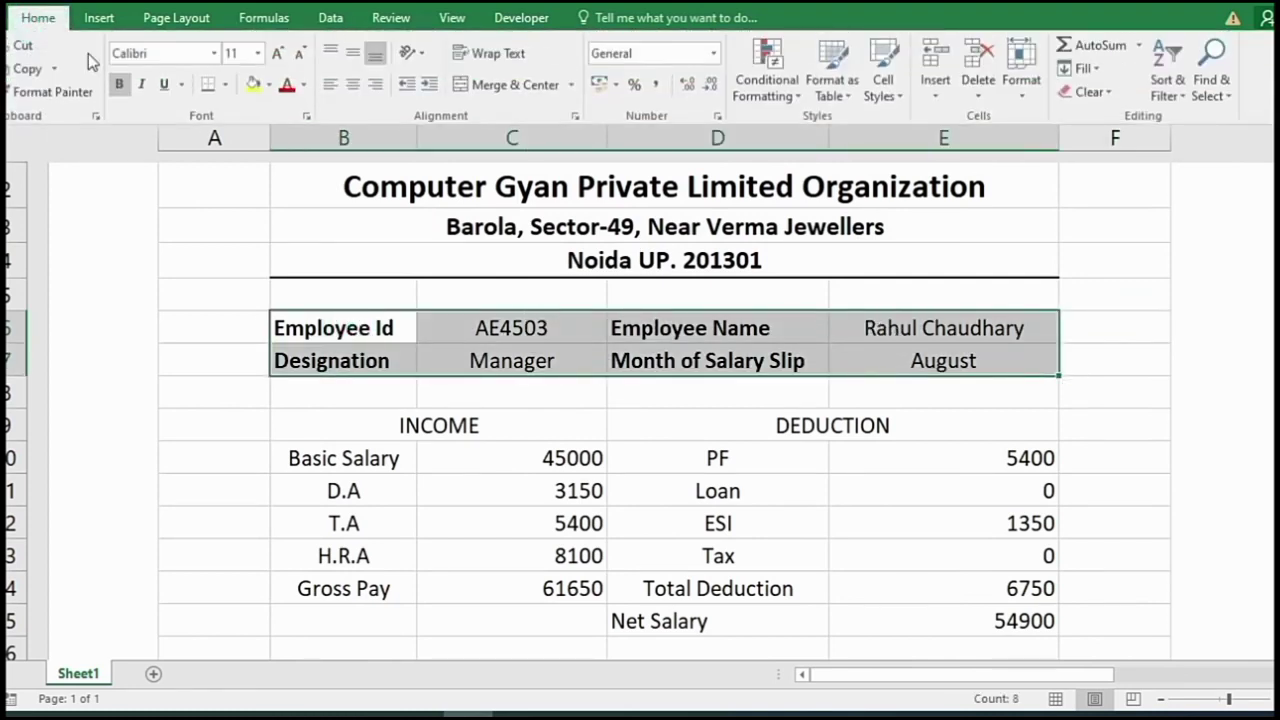
left_click(226, 85)
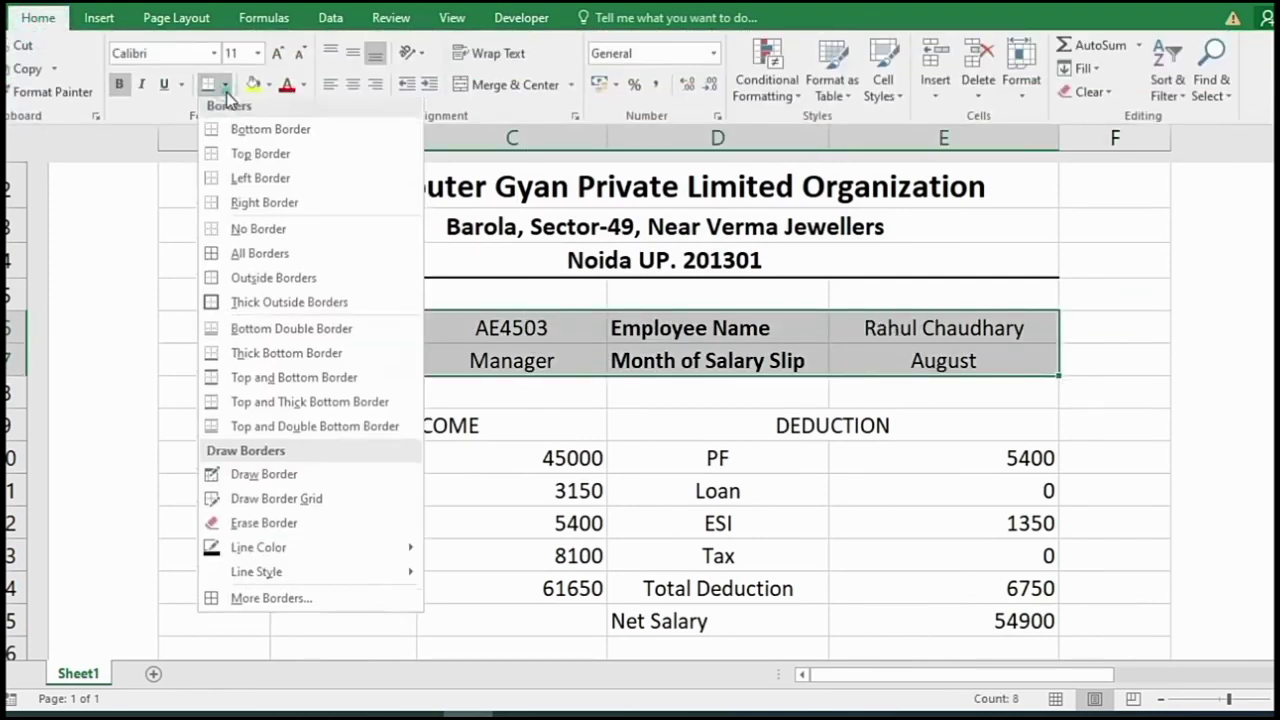
left_click(272, 253)
left_click(371, 425)
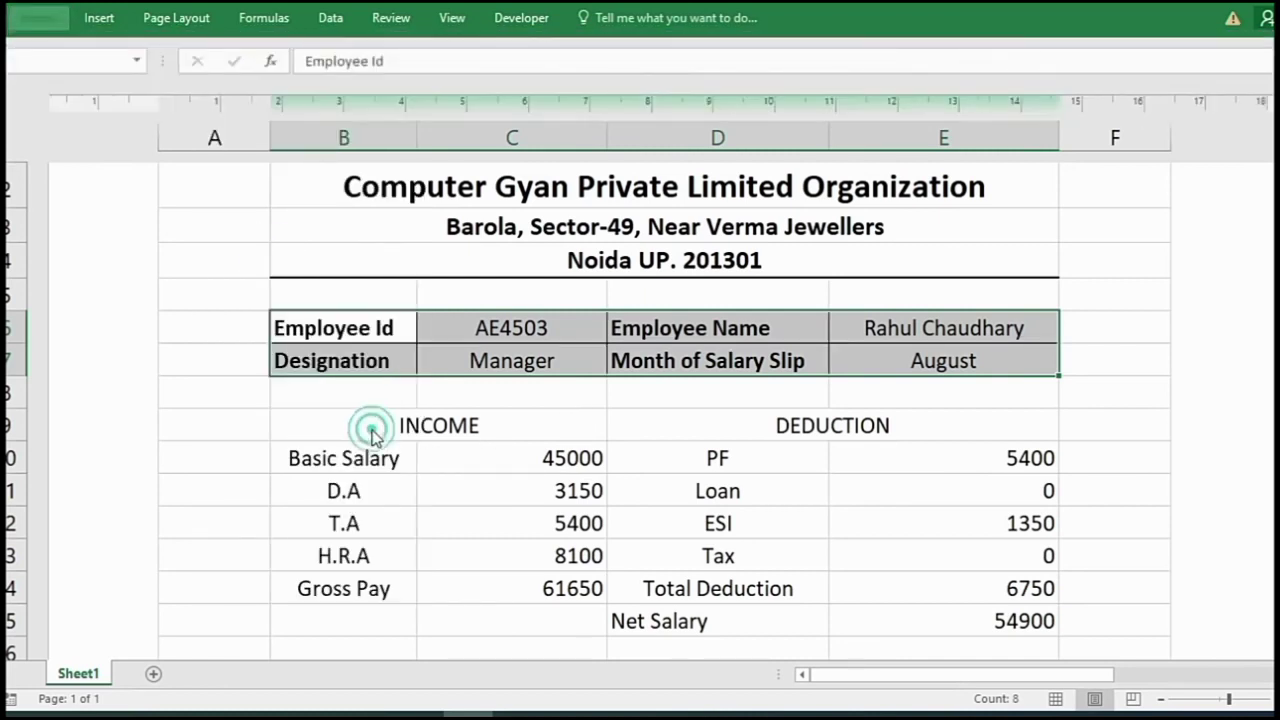
- Apply All Borders to the INCOME/DEDUCTION table B9:E15
left_click_drag(371, 425, 861, 611)
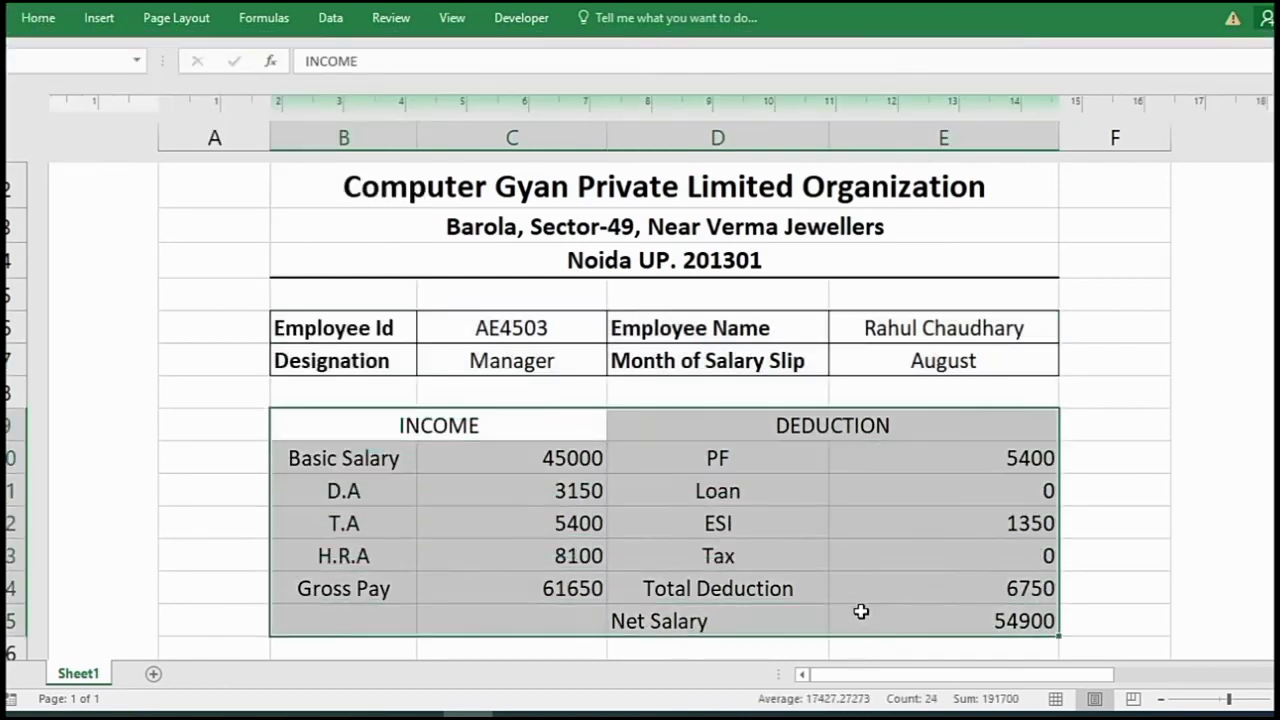
left_click(38, 18)
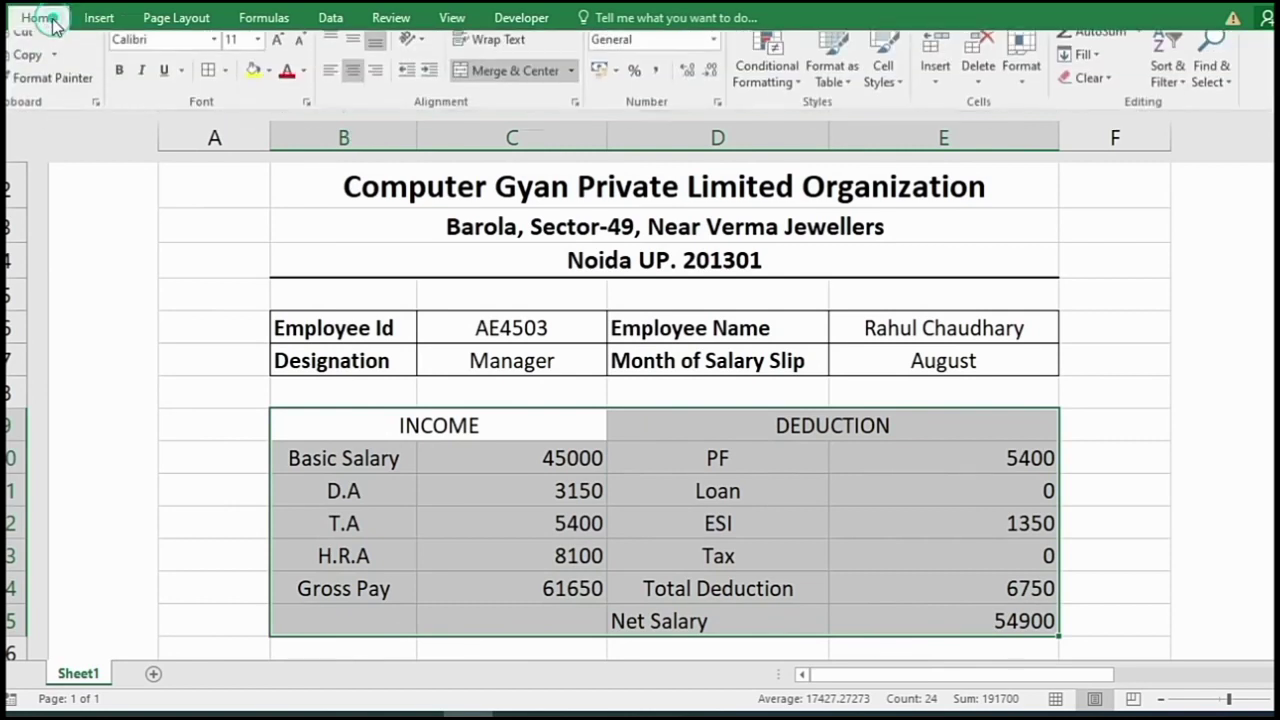
left_click(208, 84)
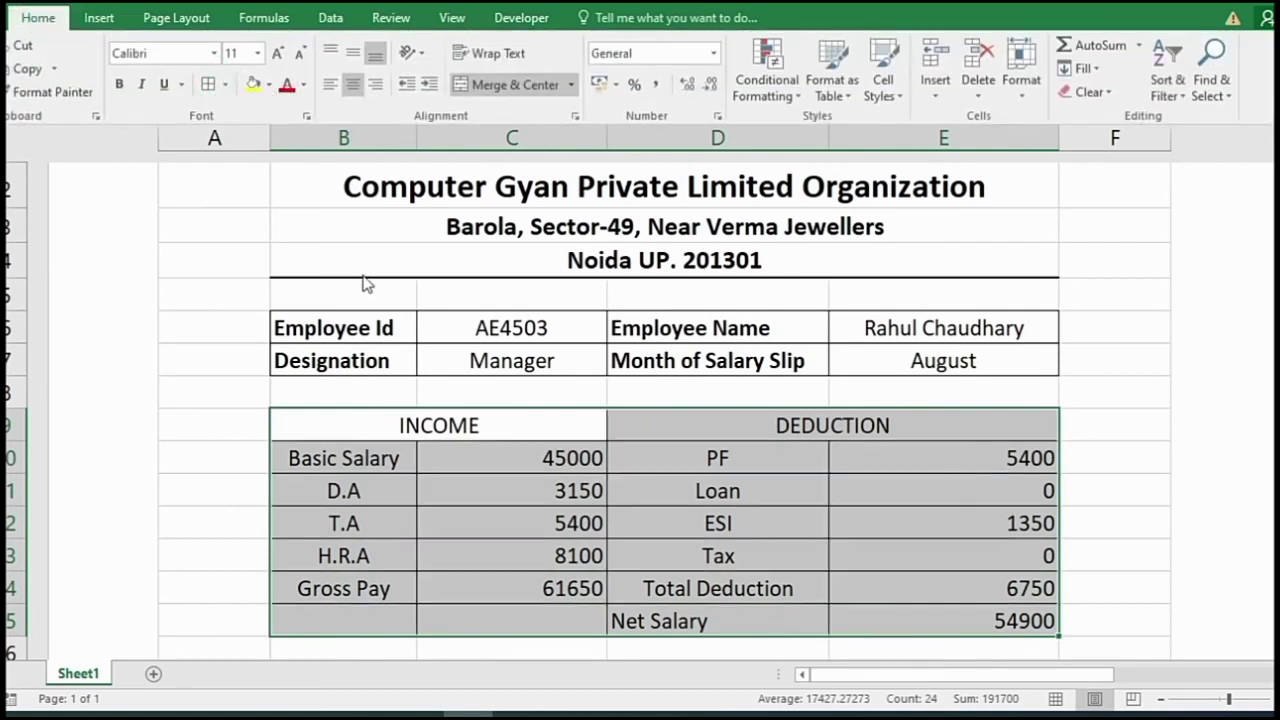
left_click(430, 420)
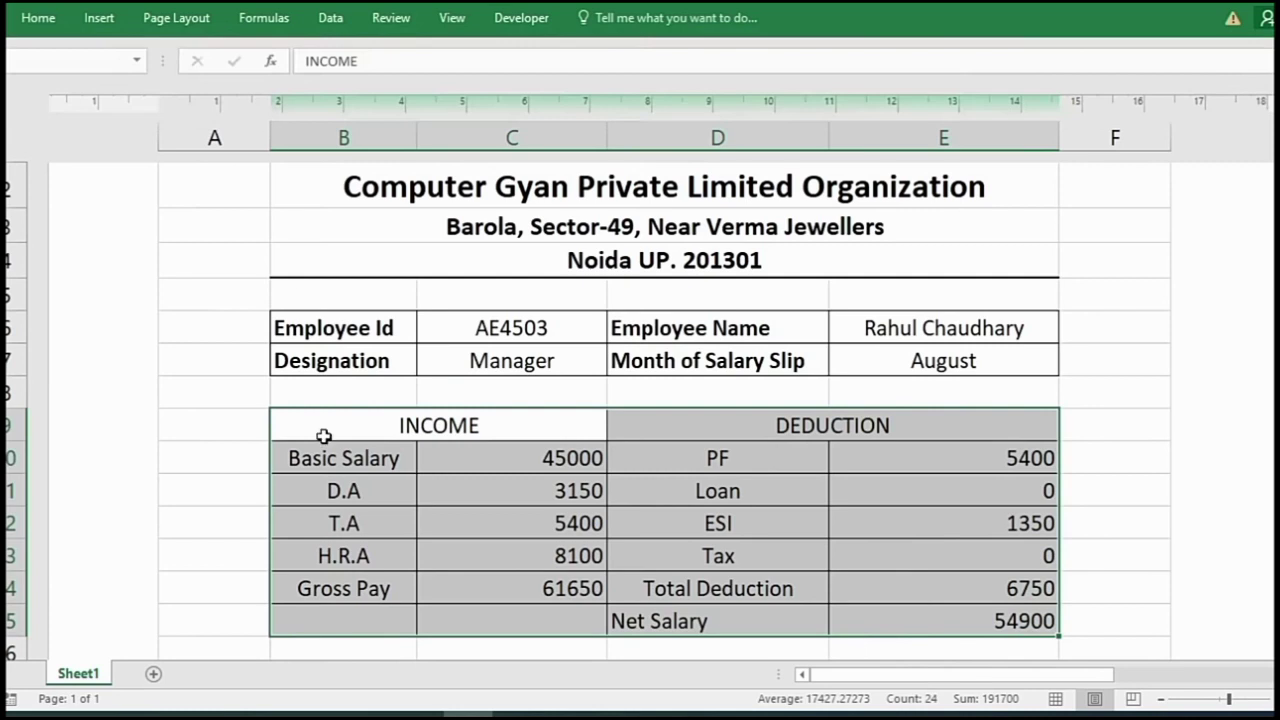
left_click(333, 457)
left_click_drag(333, 457, 335, 590)
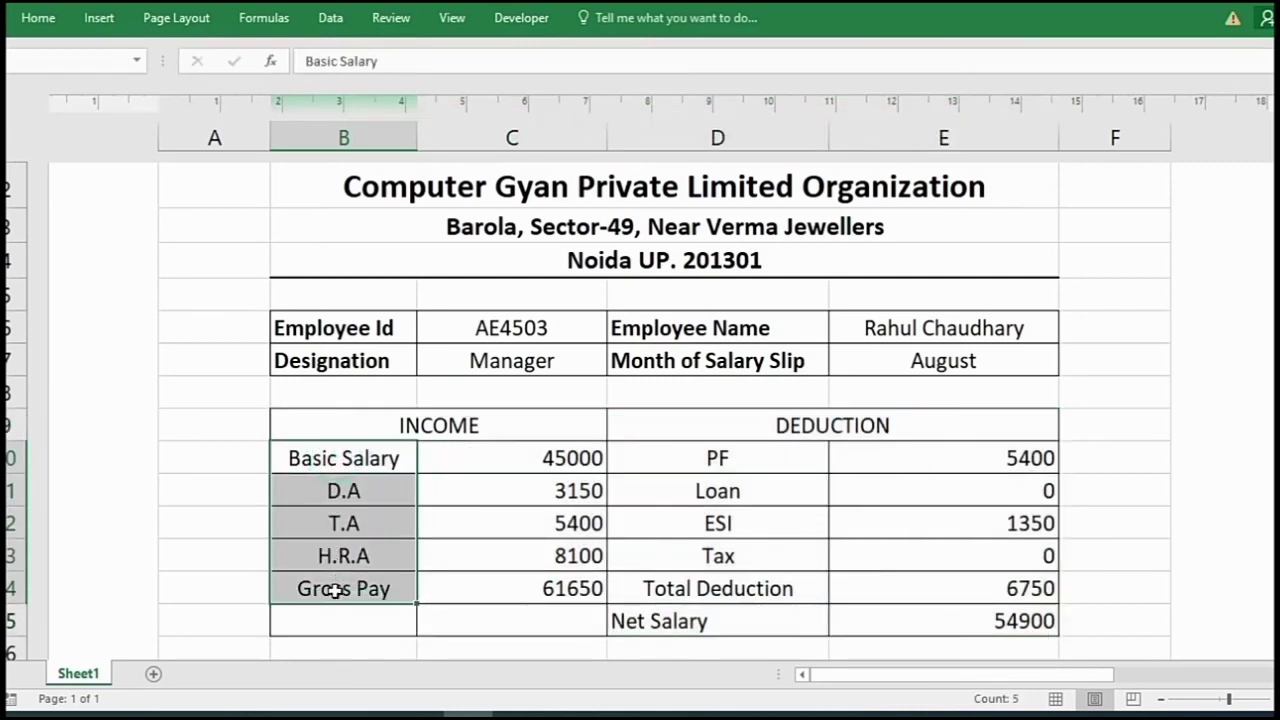
- Bold the income labels B10:B14 and the deduction labels PF to Net Salary
left_click(40, 18)
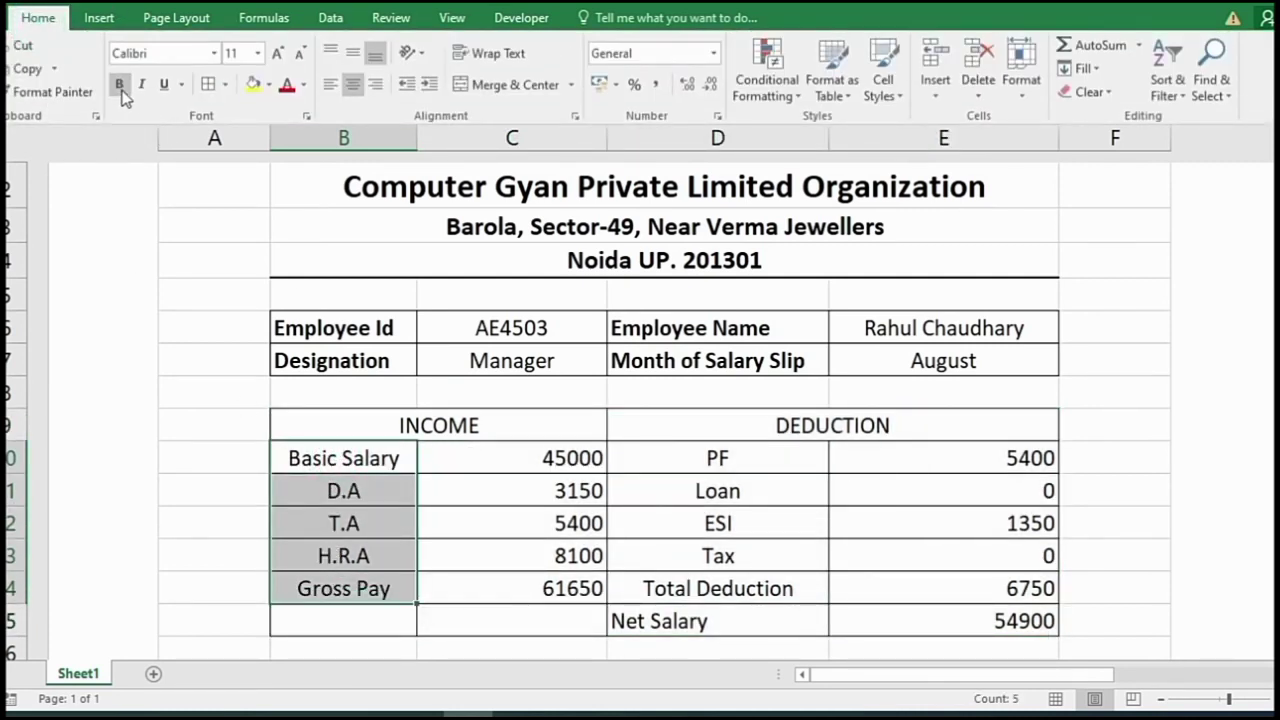
left_click(119, 84)
left_click(770, 495)
left_click_drag(751, 460, 751, 621)
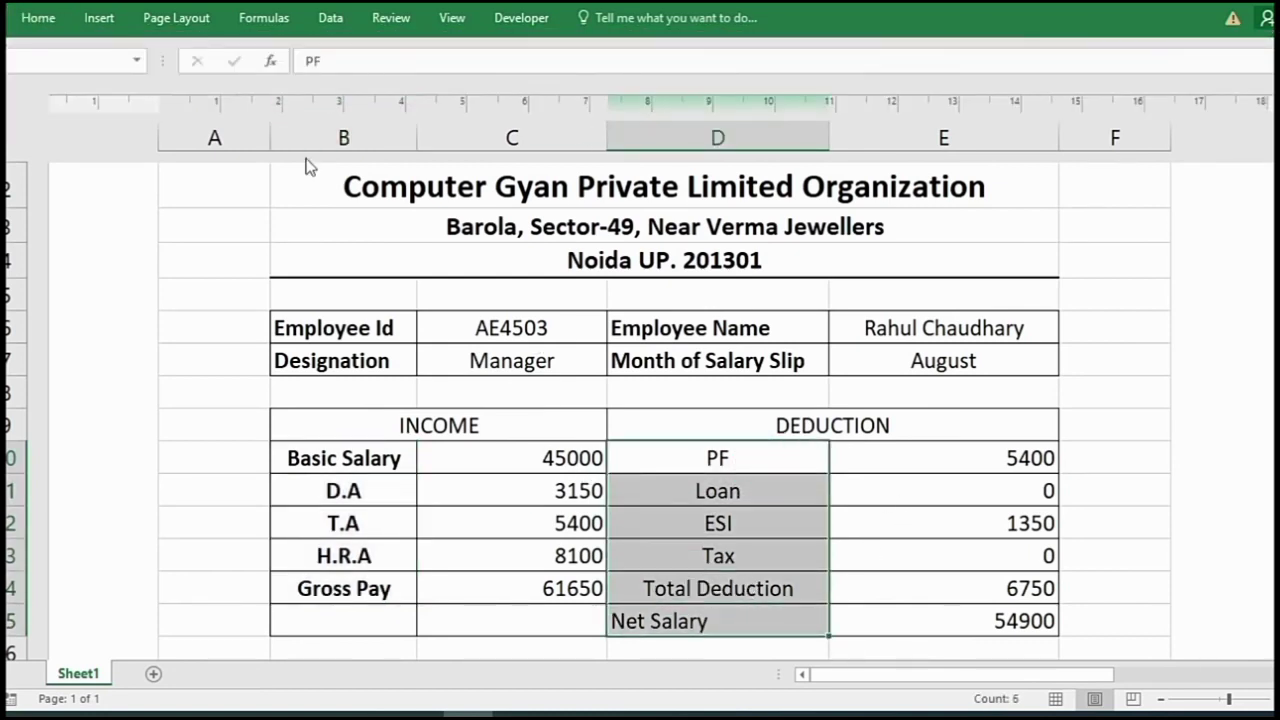
left_click(18, 18)
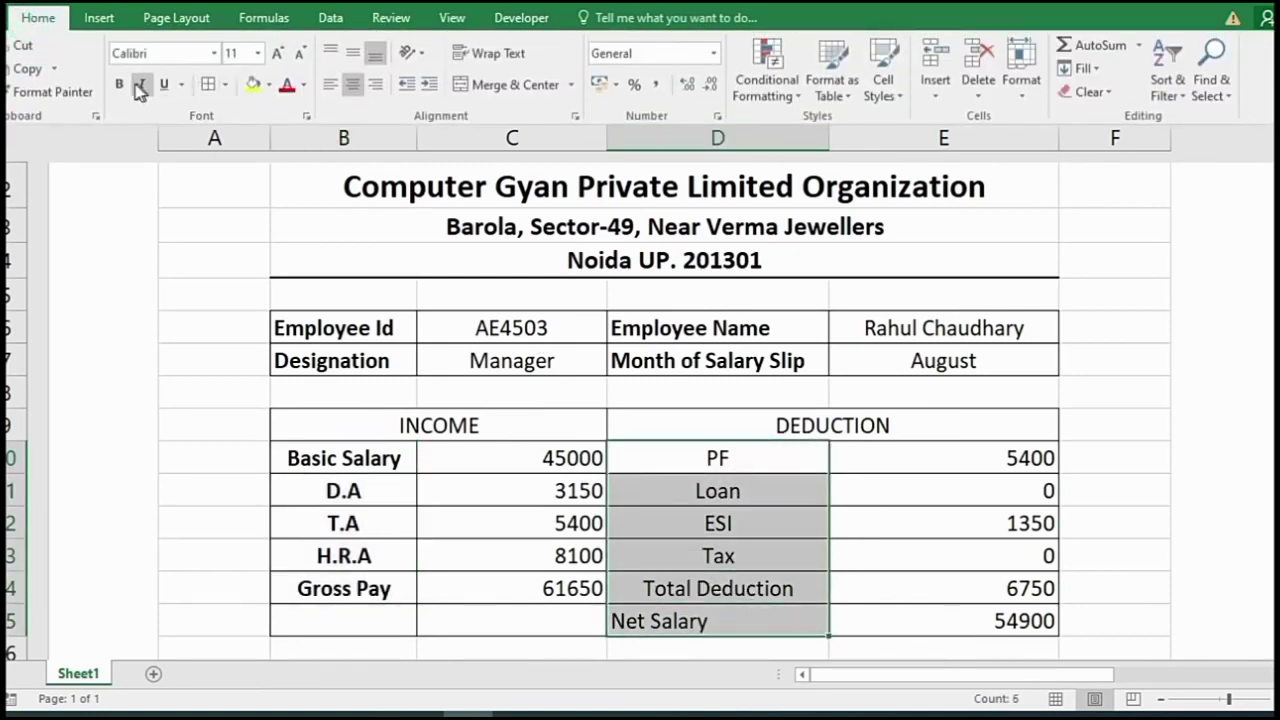
left_click(121, 84)
- Make the INCOME and DEDUCTION headings in row 9 bold
left_click(514, 478)
left_click_drag(400, 420, 818, 426)
left_click(38, 17)
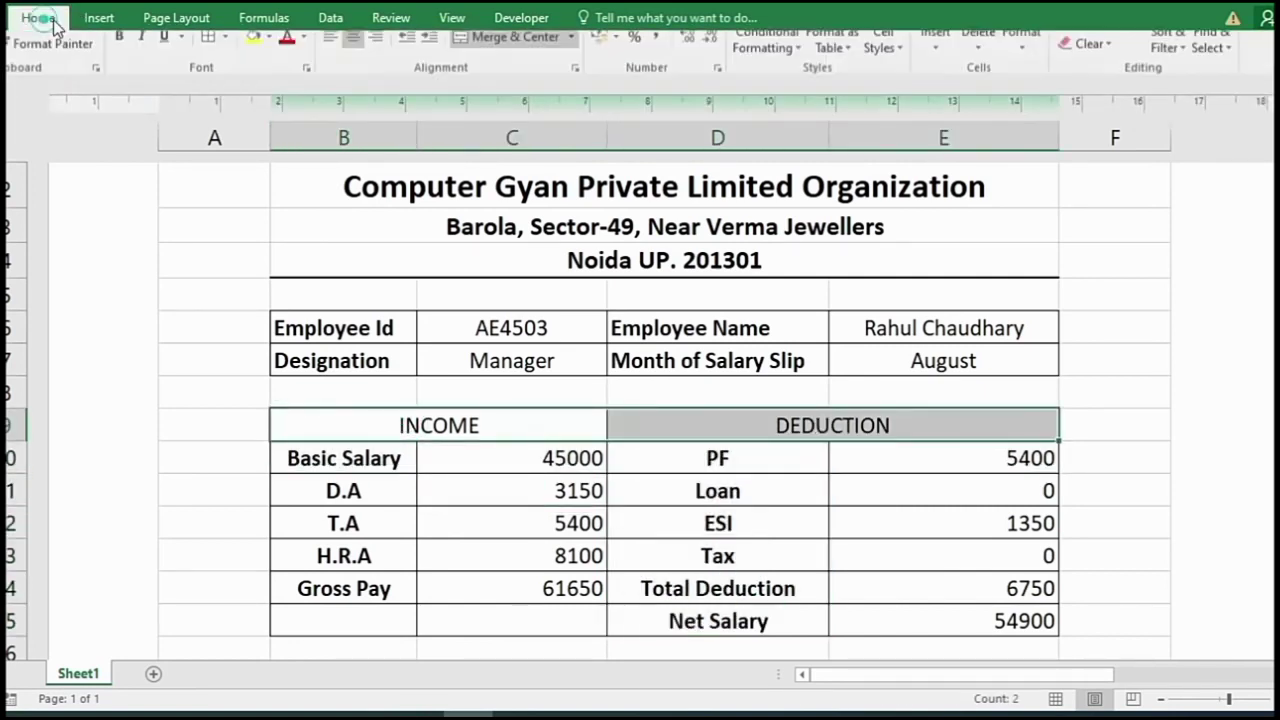
left_click(121, 88)
left_click_drag(1278, 455, 1278, 456)
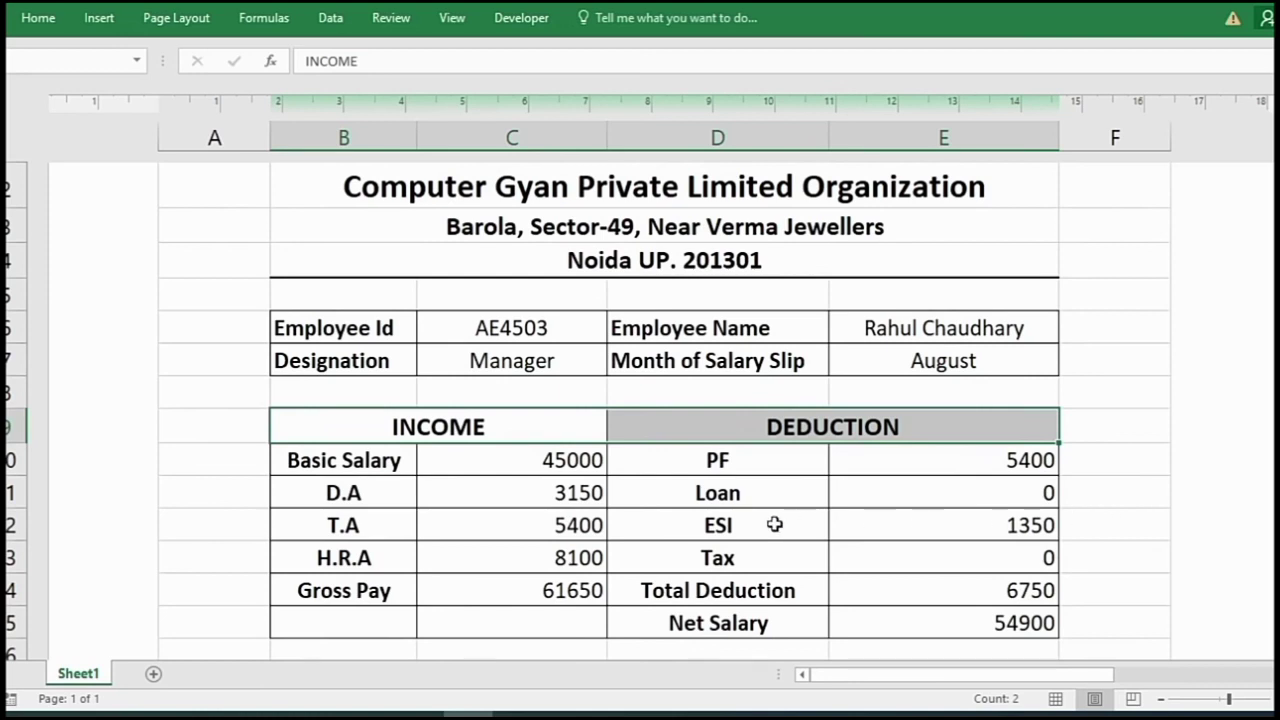
scroll(774, 523, "down", 1)
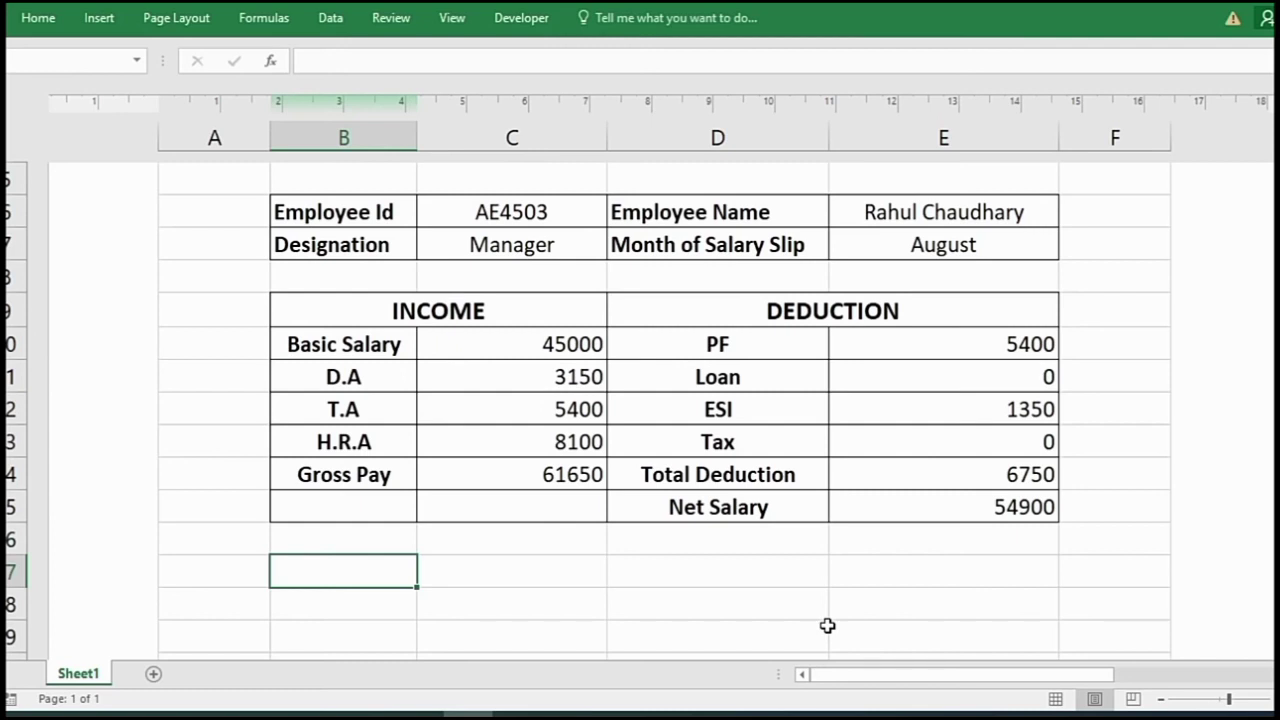
left_click_drag(391, 568, 509, 568)
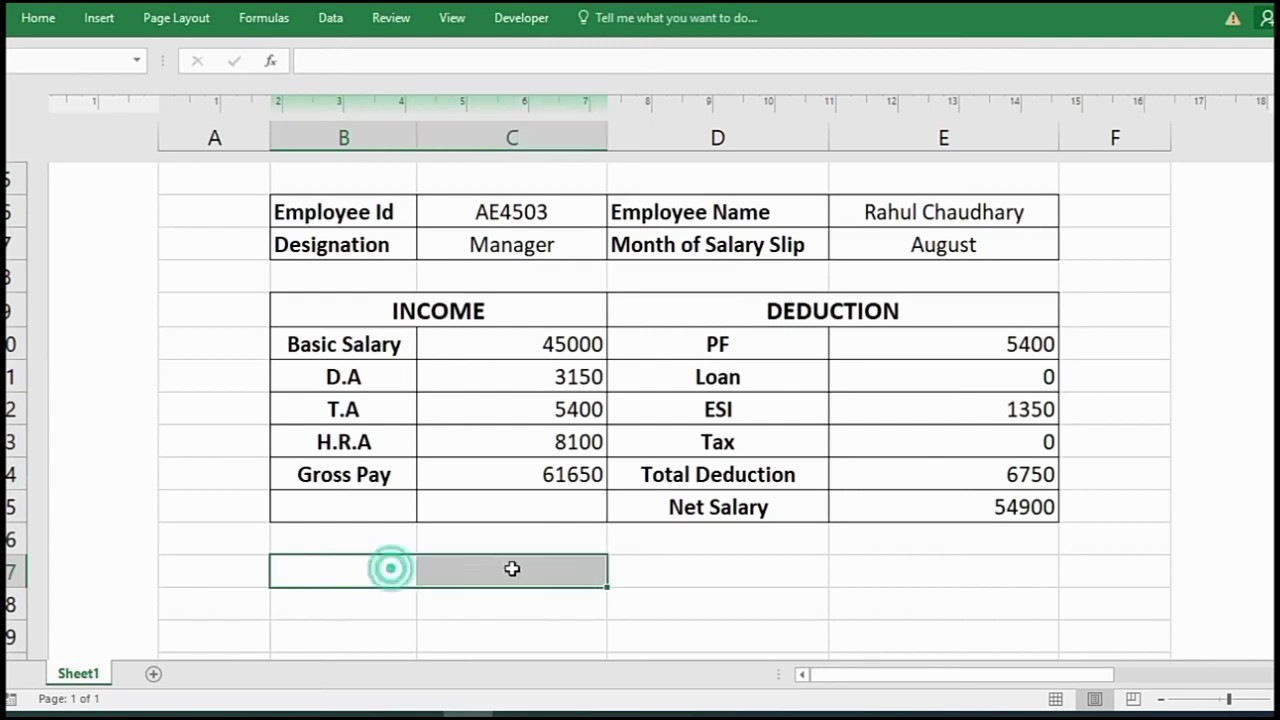
- Merge B17:C17 and enter 'Sign of Employee ____________'
left_click(50, 19)
left_click(505, 84)
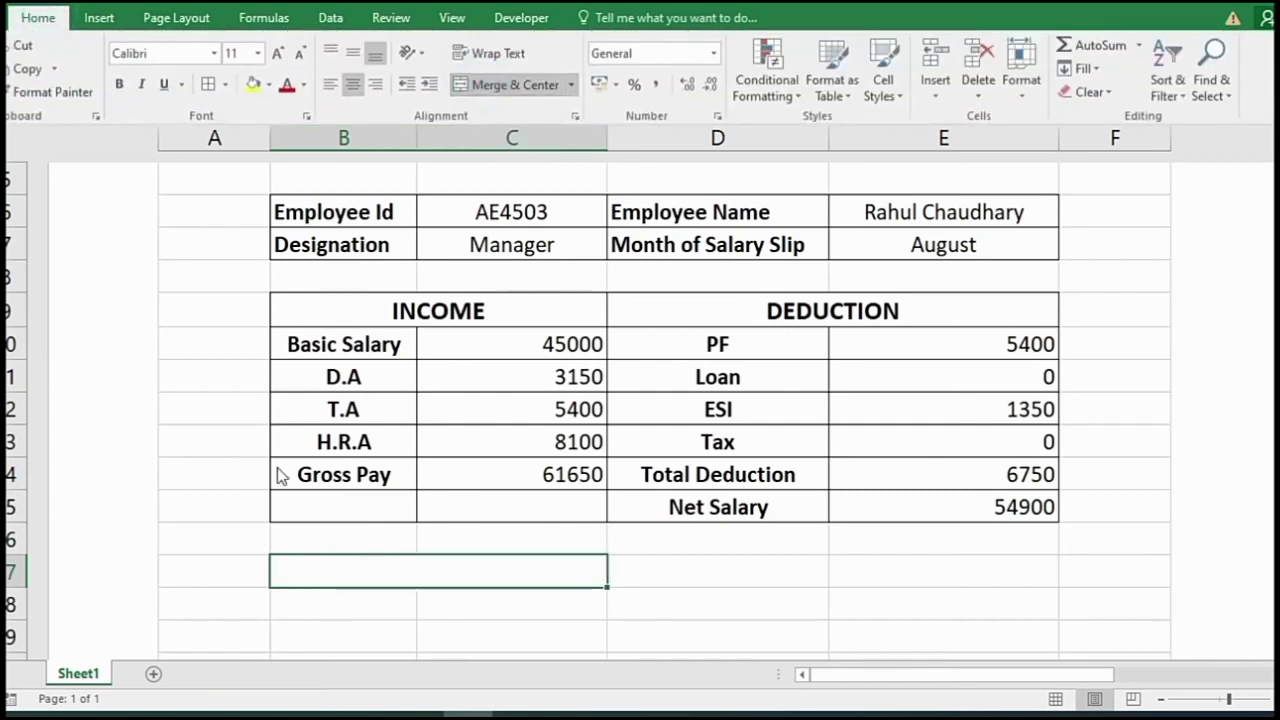
left_click(380, 580)
type("Sign")
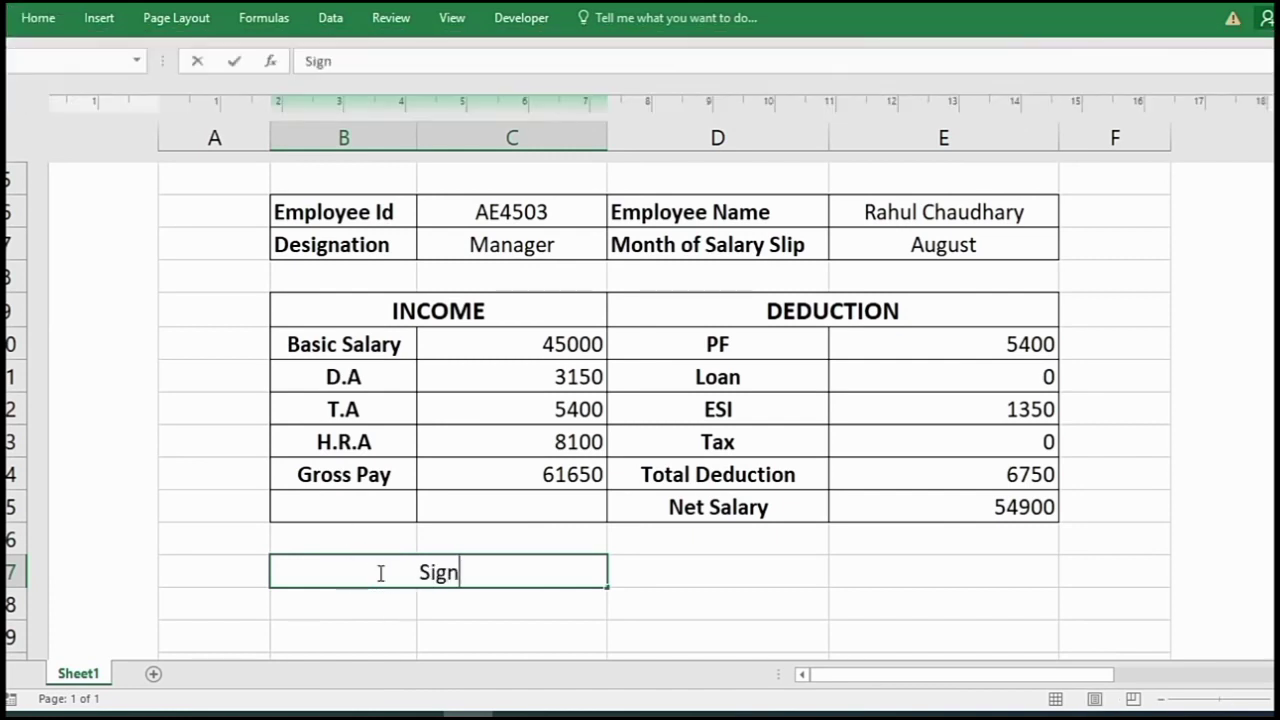
type(" of Emp")
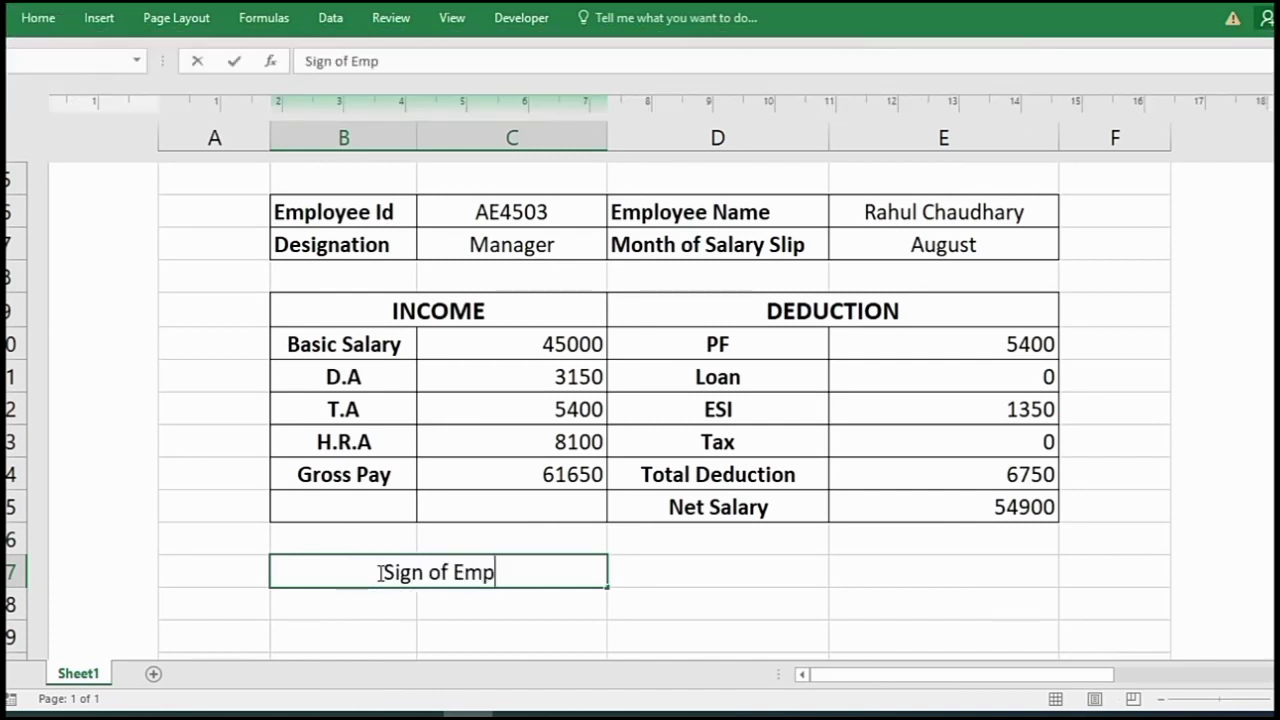
type("loyee")
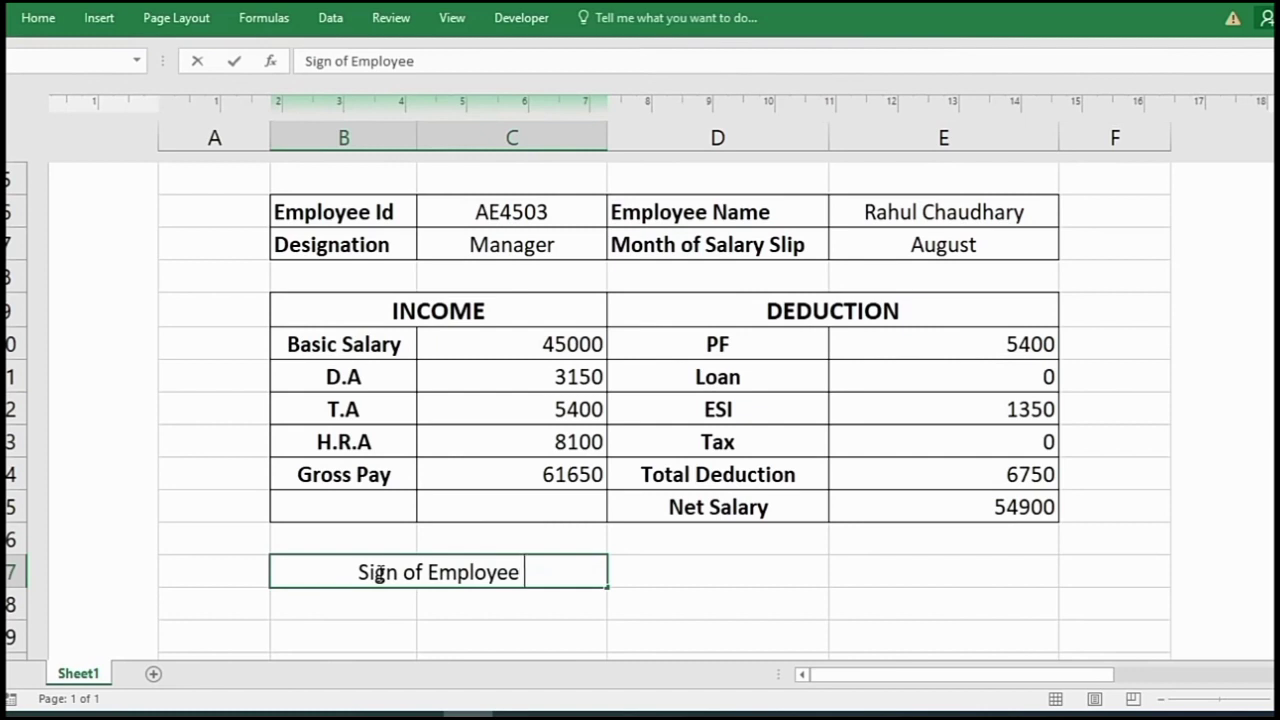
type(" _")
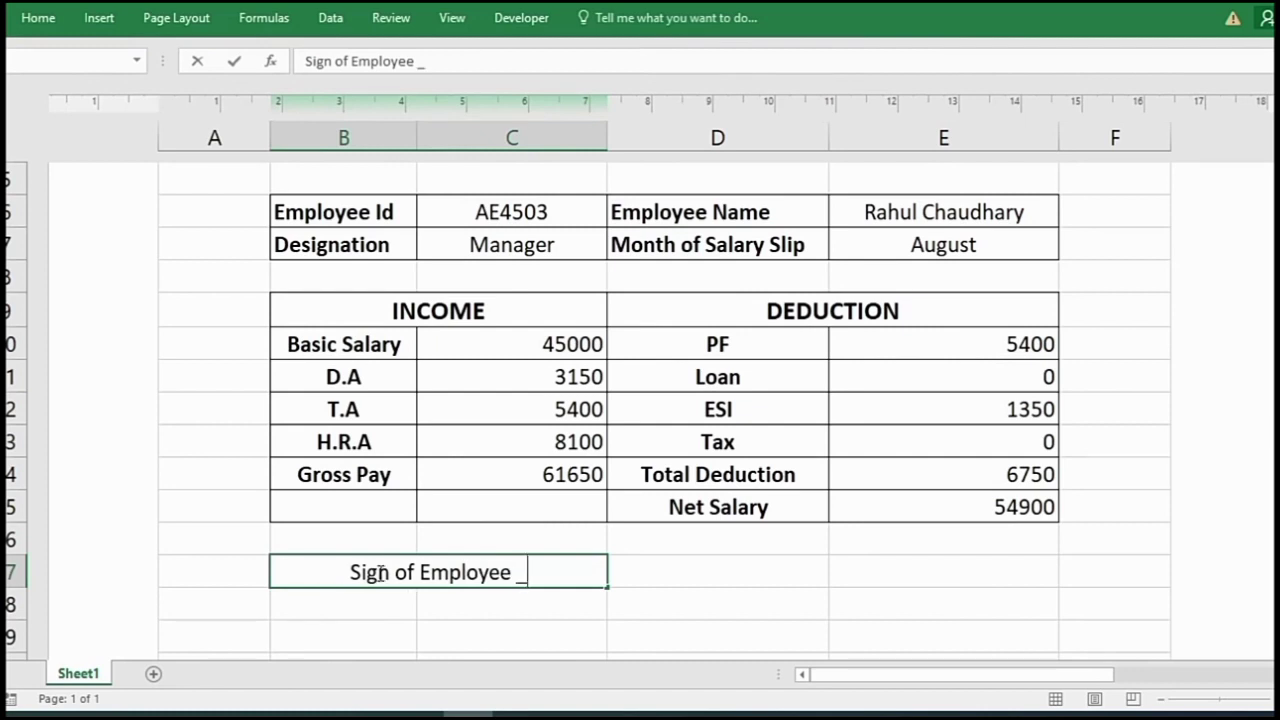
type("___________")
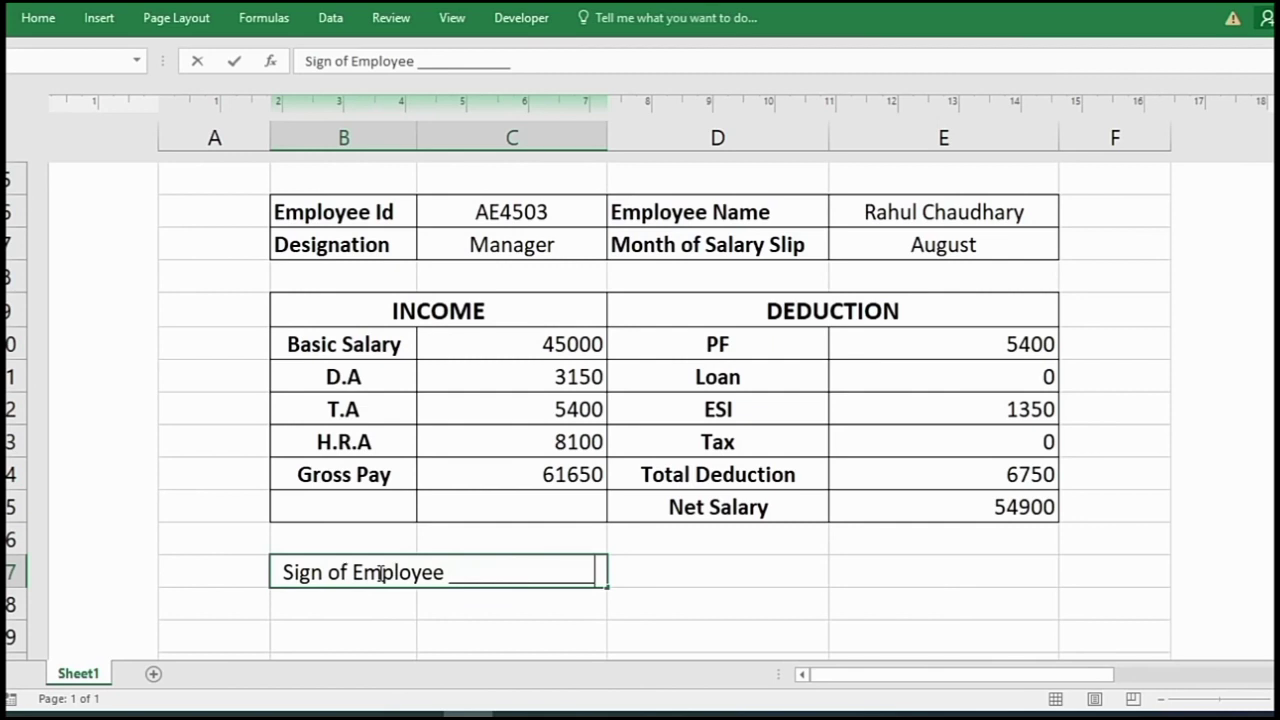
- Merge D17:E17 and enter 'Sign of Manager ____________________'
left_click_drag(689, 566, 937, 566)
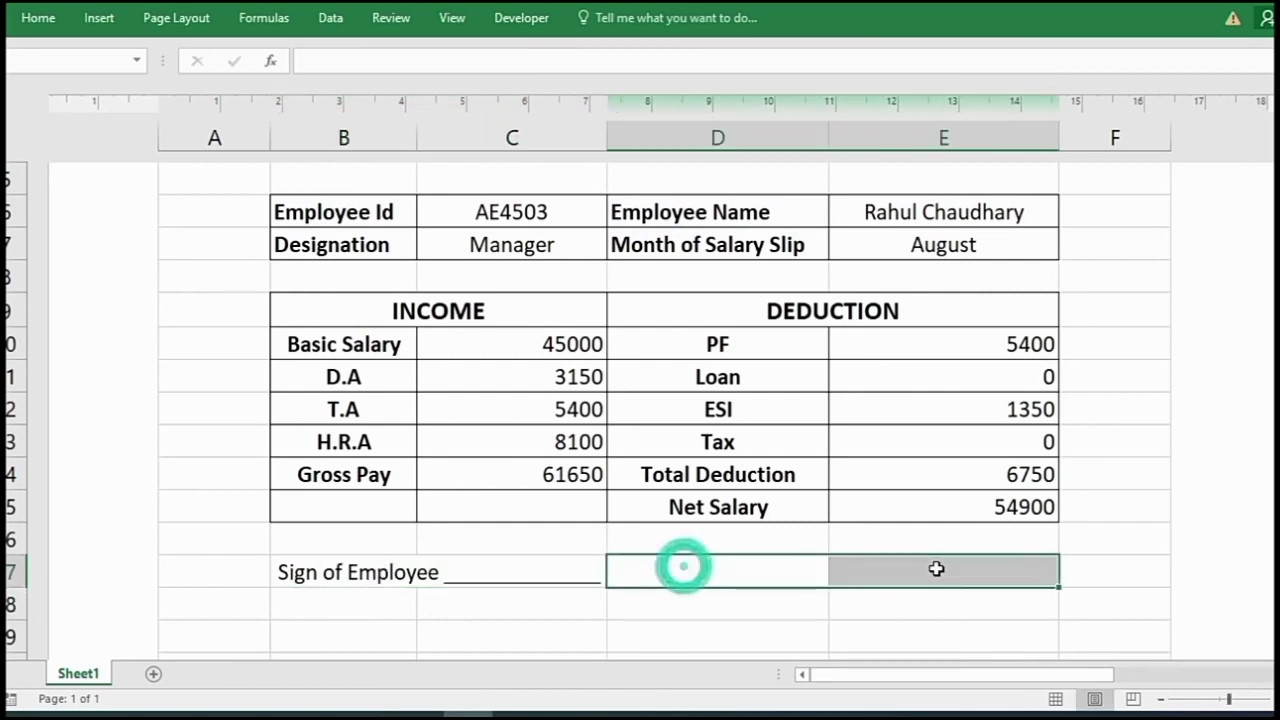
key("alt+h")
key("m")
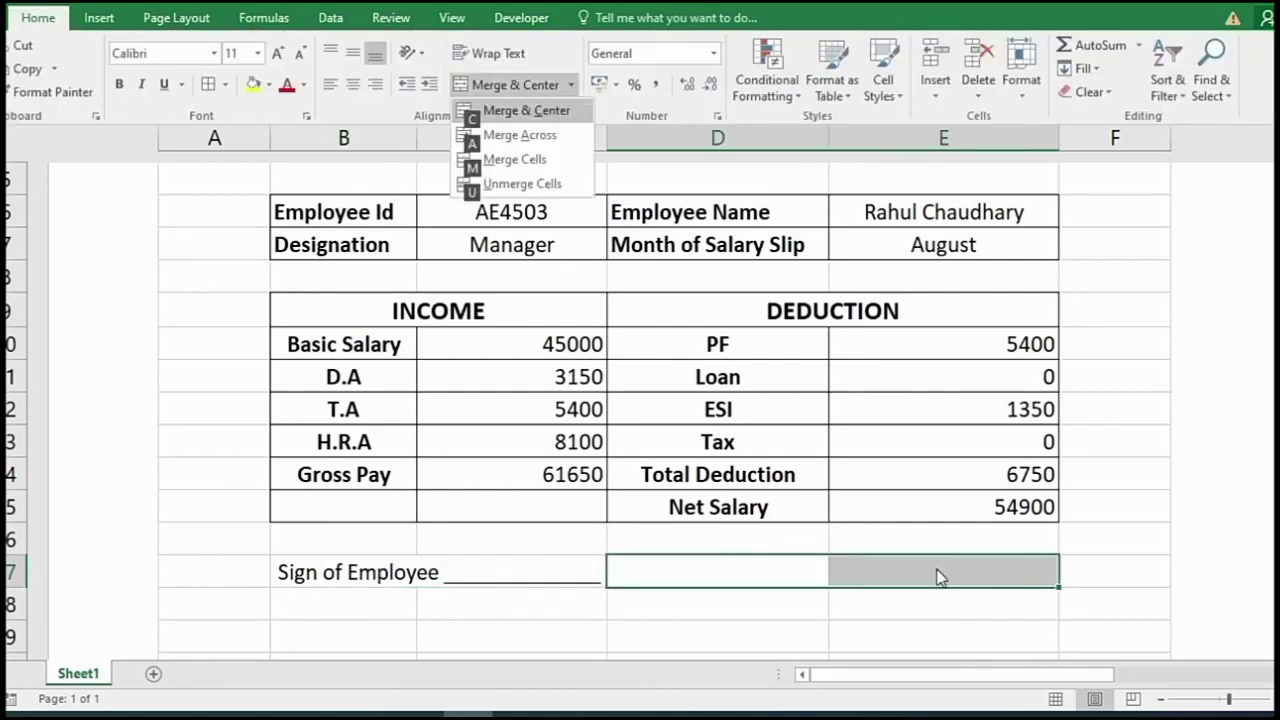
key("c")
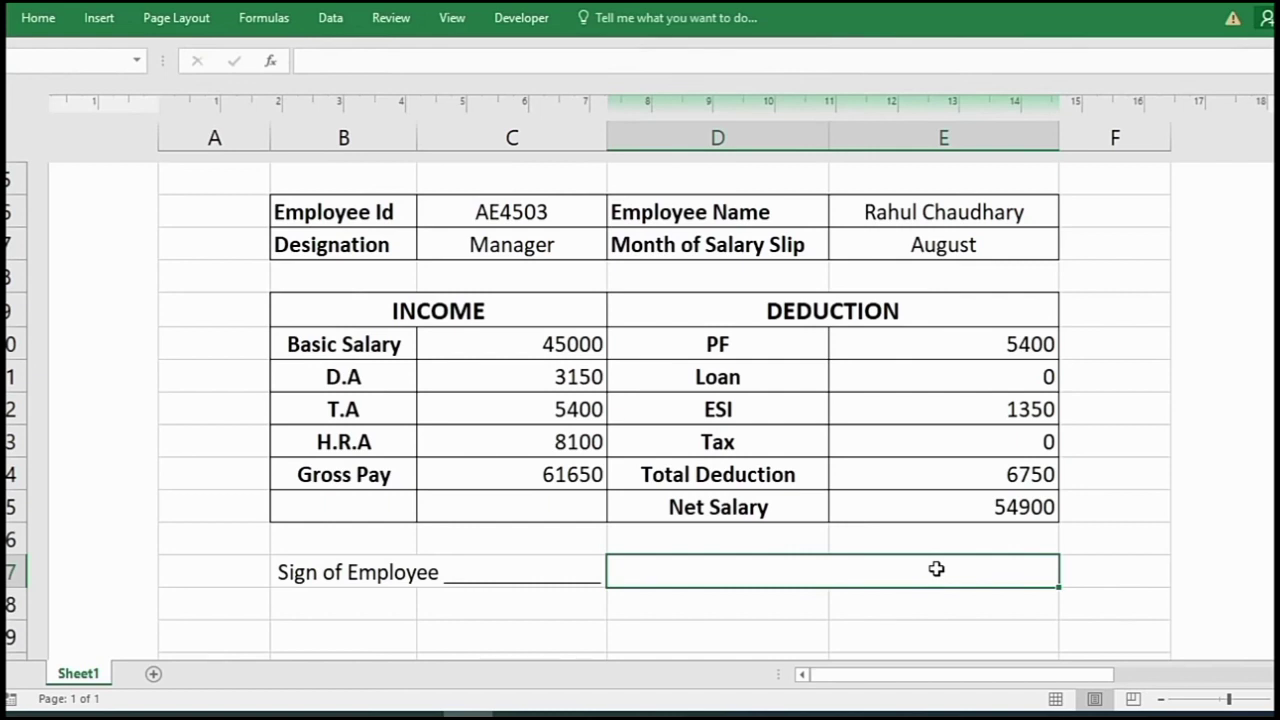
type("Sign of ")
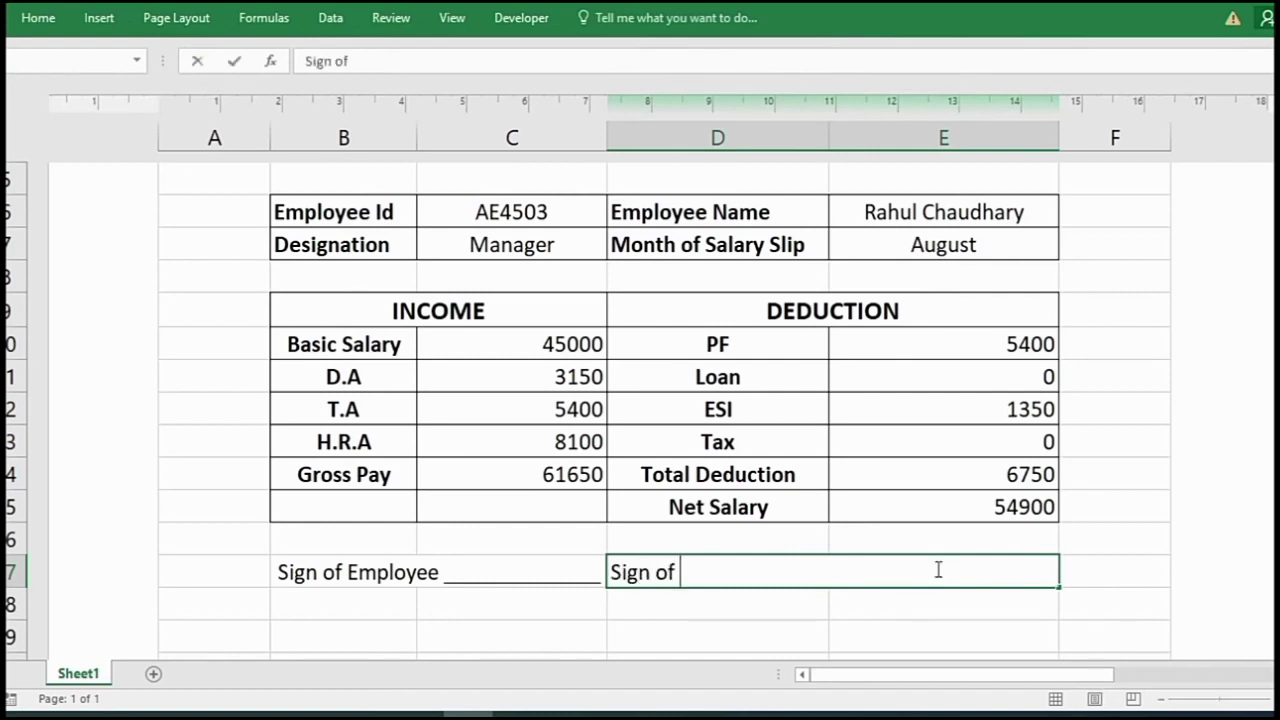
type("Manager ____________________")
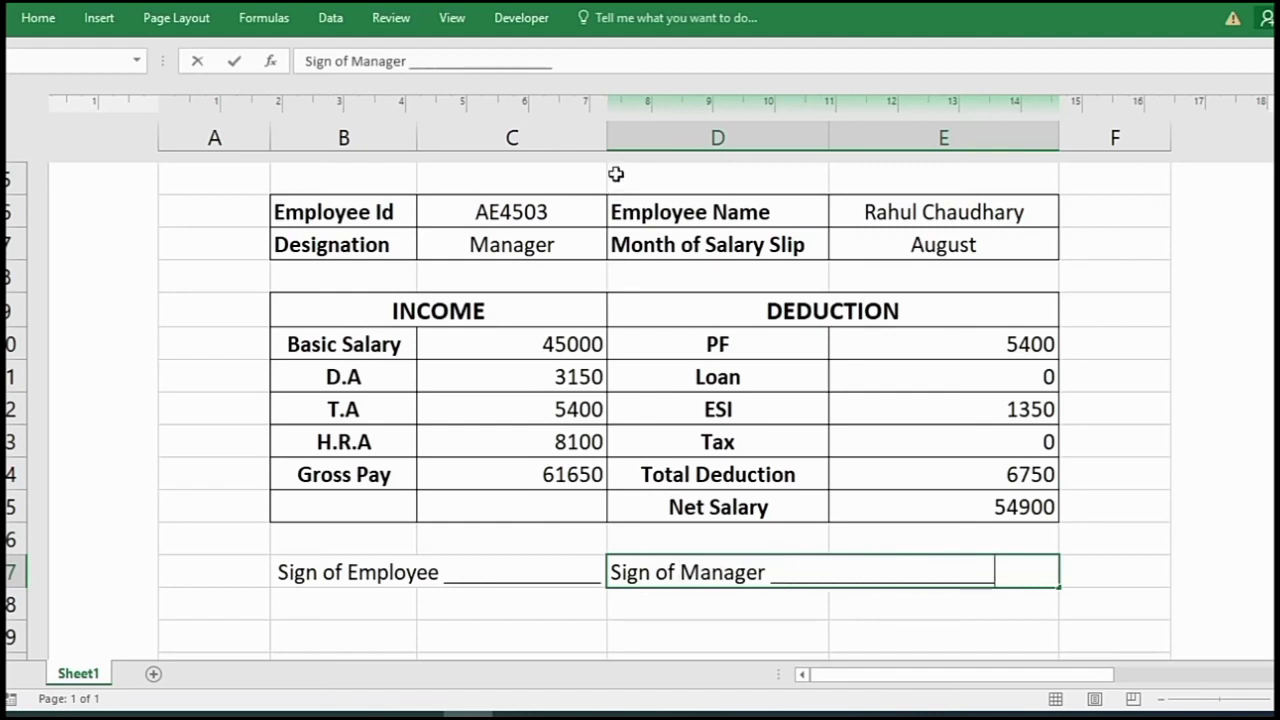
left_click(604, 134)
- Widen column C slightly and give the slip area A1:E18 a thick outside border
left_click_drag(606, 134, 634, 160)
left_click_drag(214, 306, 1094, 653)
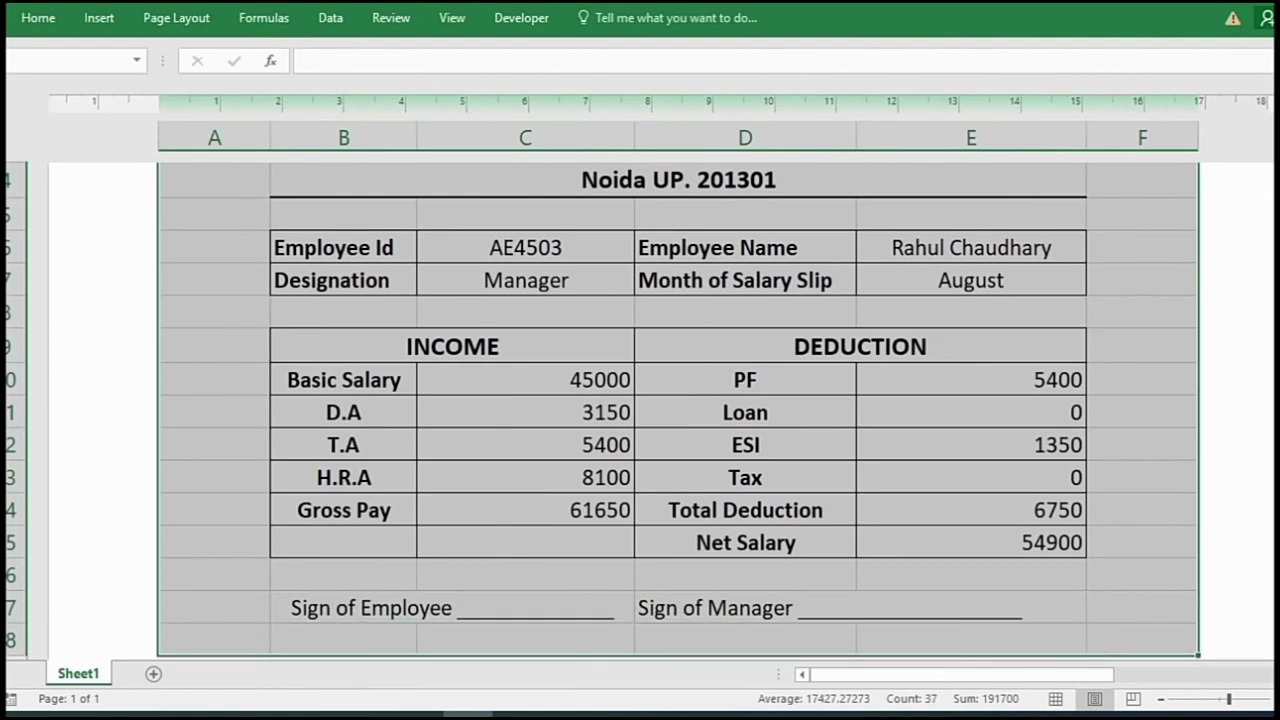
left_click(38, 18)
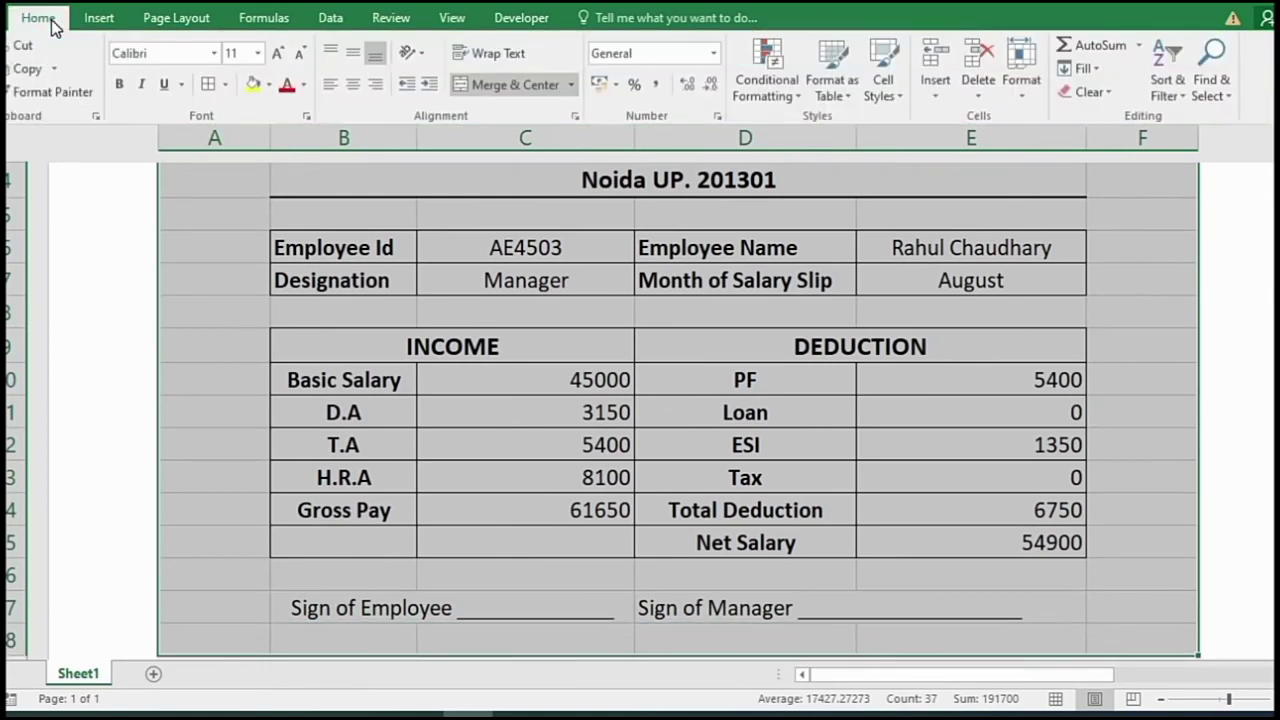
left_click(226, 85)
left_click(289, 307)
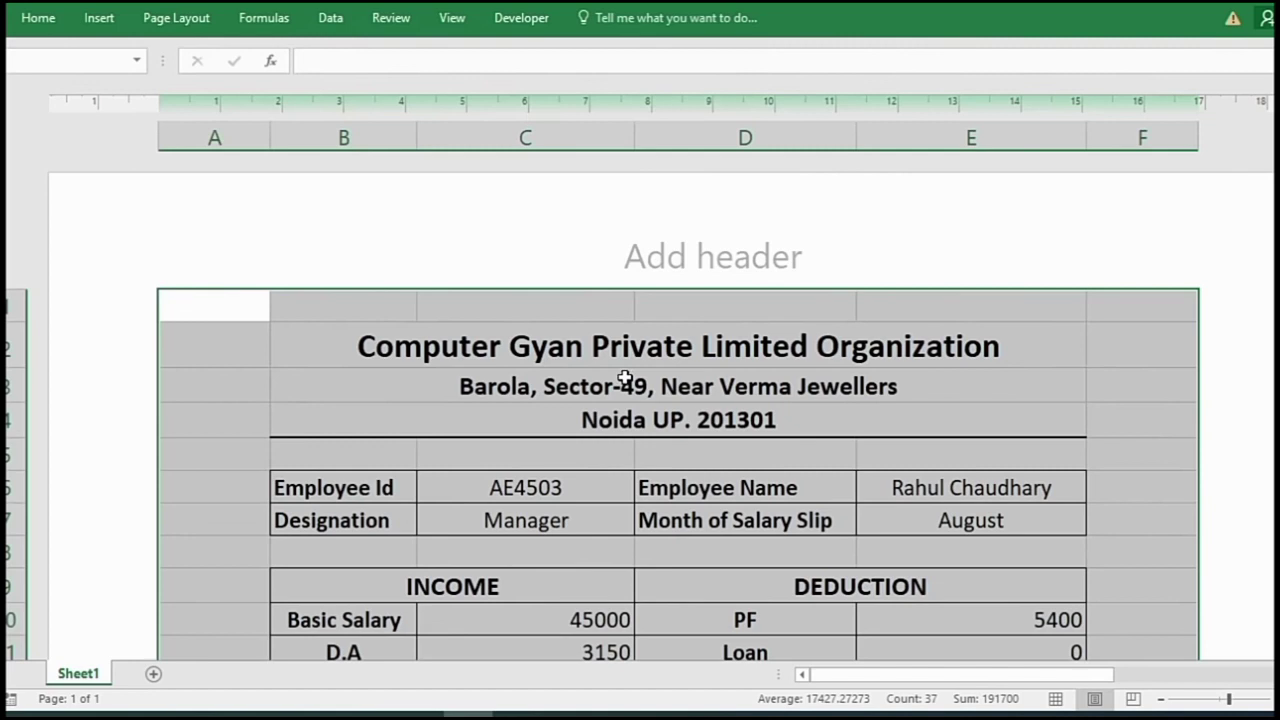
left_click(680, 418)
scroll(1080, 503, "down", 2)
- Enter 'Monthly Salary Slip' as the row 4 title
scroll(1113, 512, "up", 2)
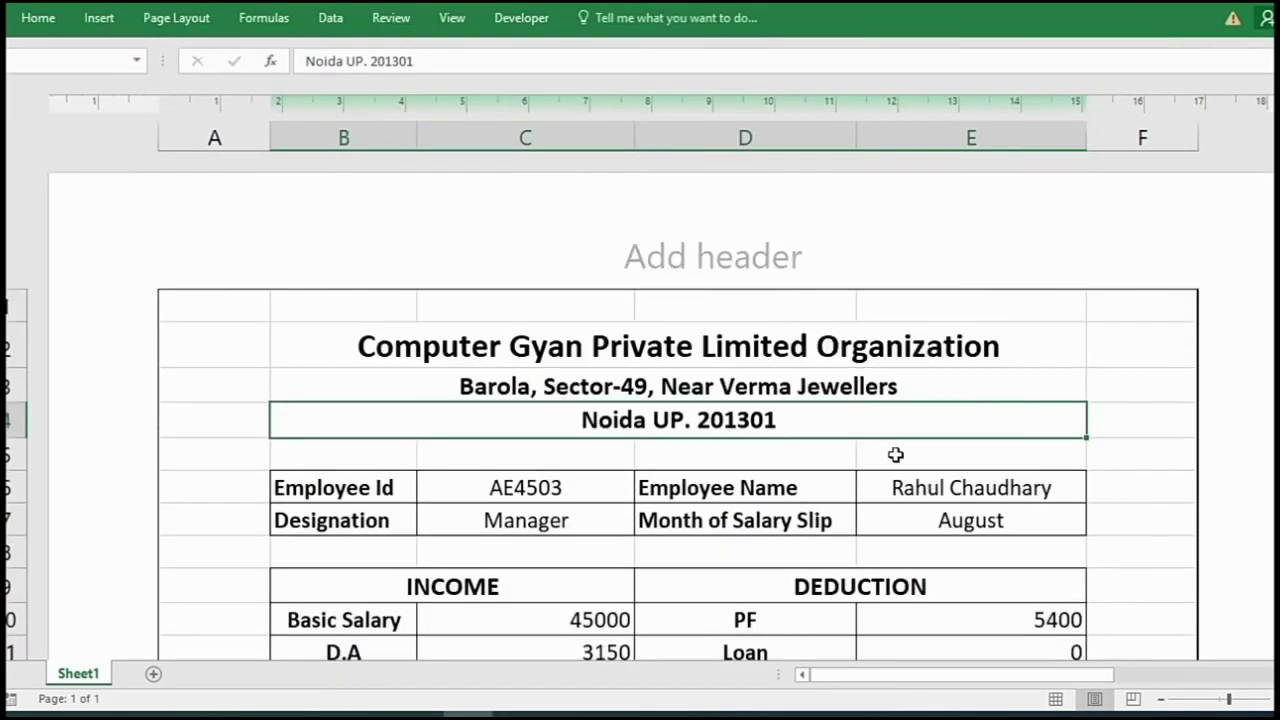
left_click(694, 423)
type("Month")
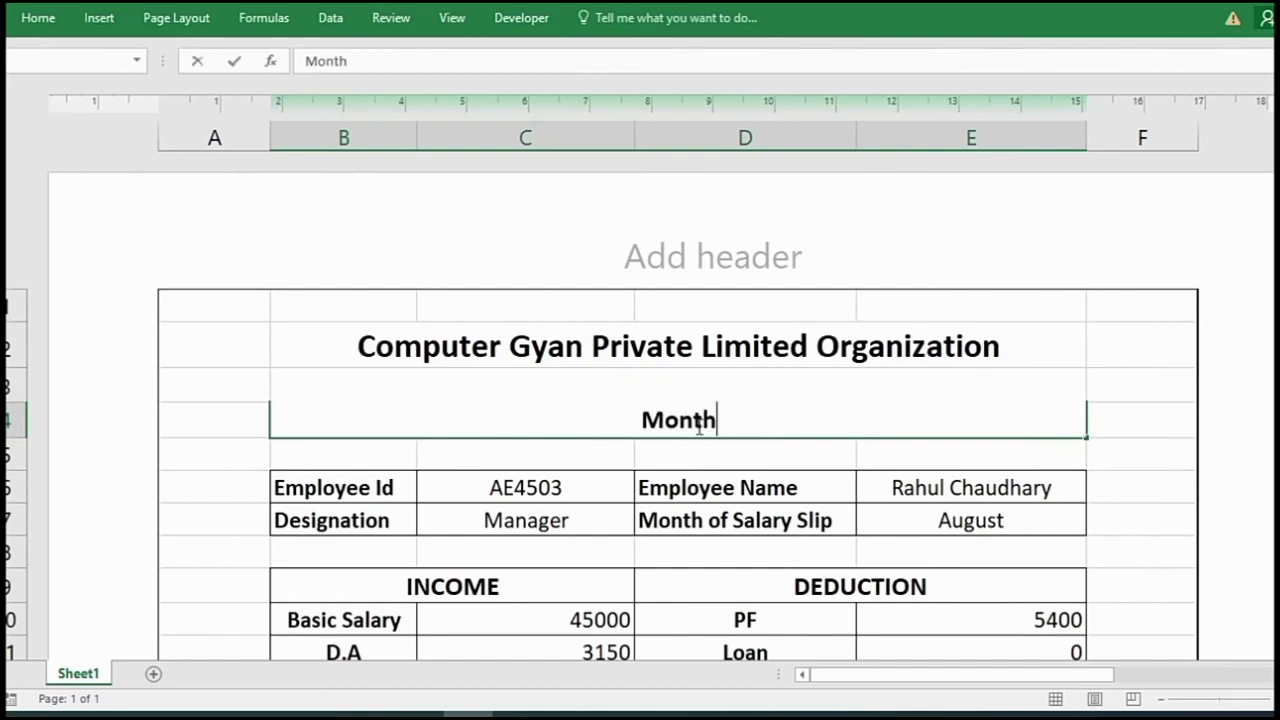
type("ly sal")
key("BackSpace")
key("BackSpace")
key("BackSpace")
type("Salary ")
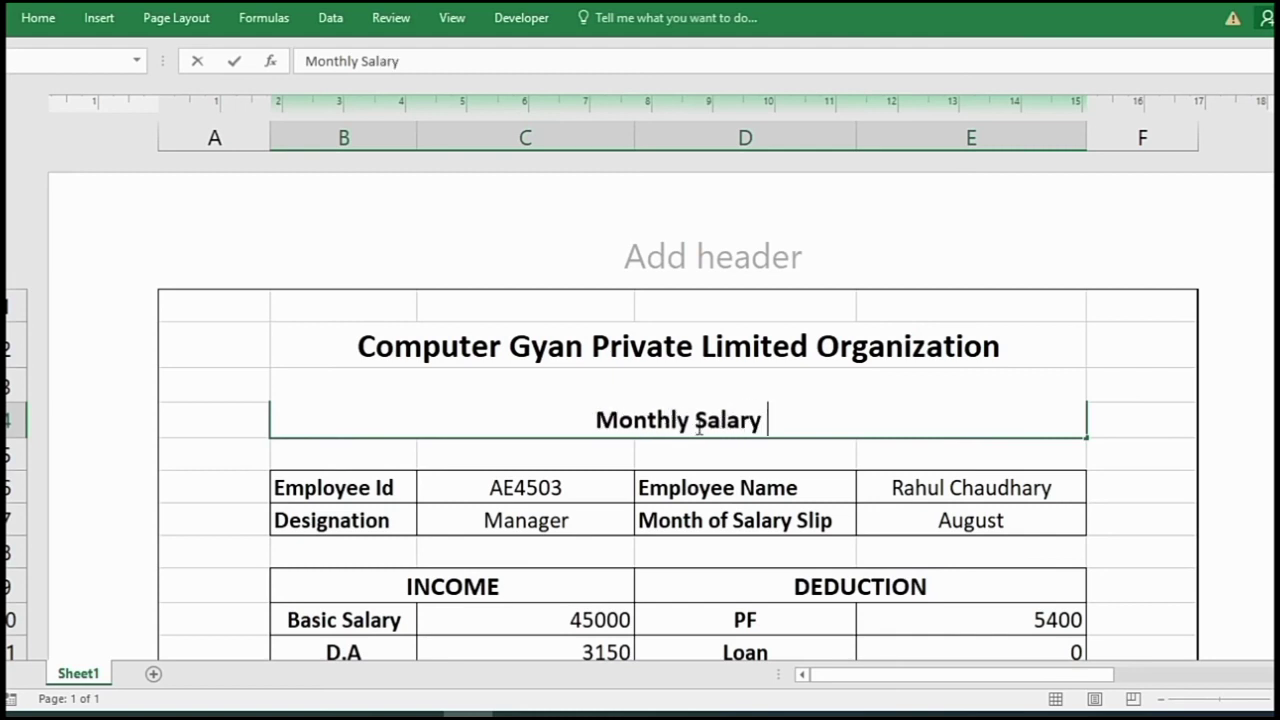
type("Slip")
key("Return")
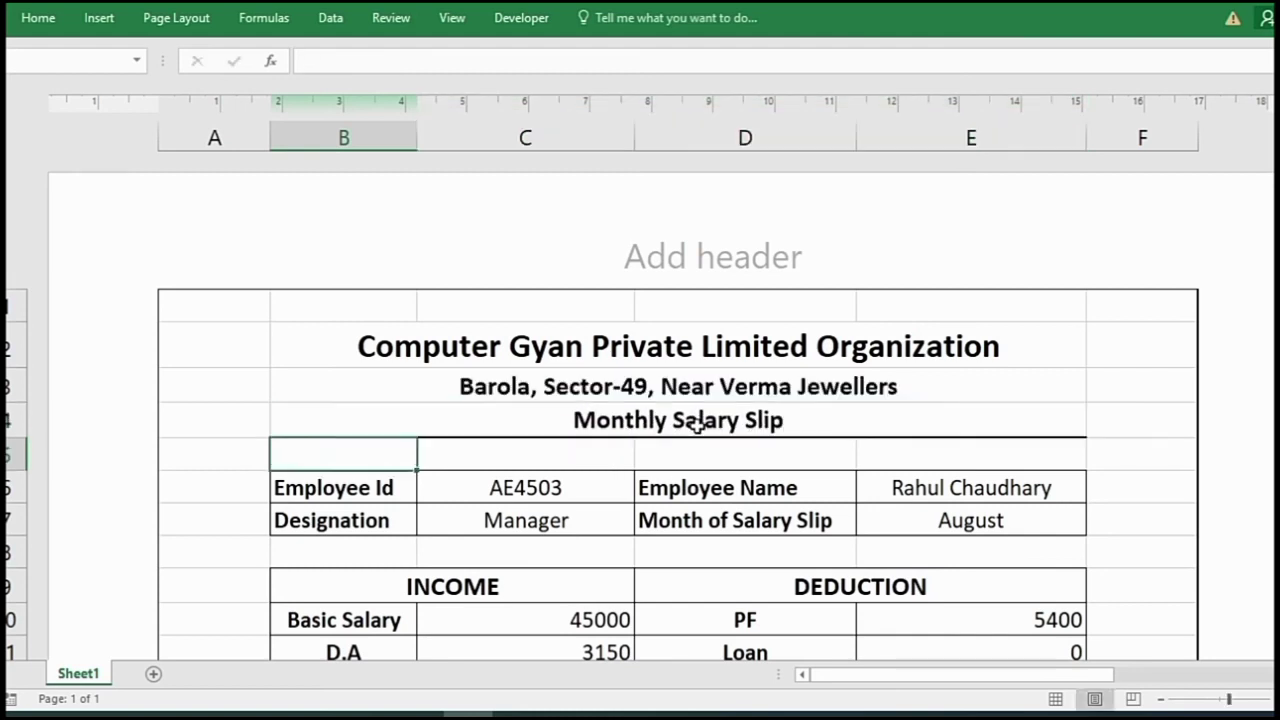
- Append ', Noida 201301' to the address line and shrink its font one size
left_click(808, 384)
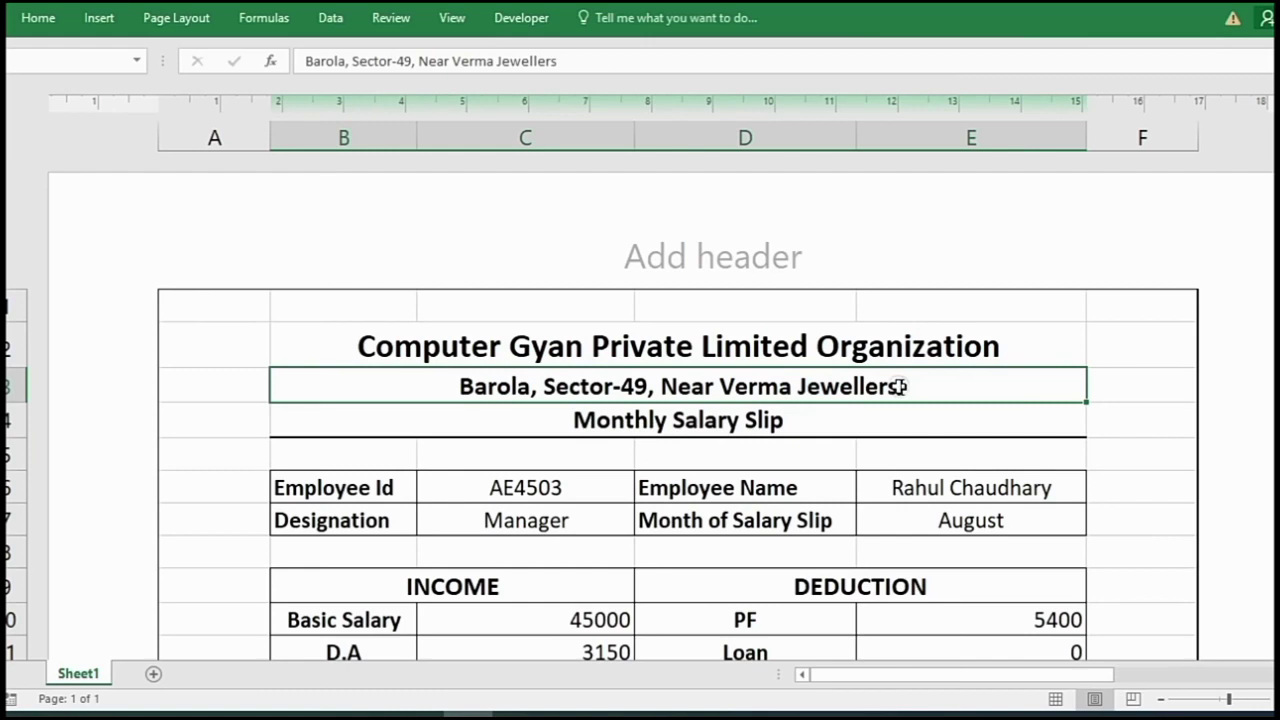
double_click(900, 386)
type(", Noi")
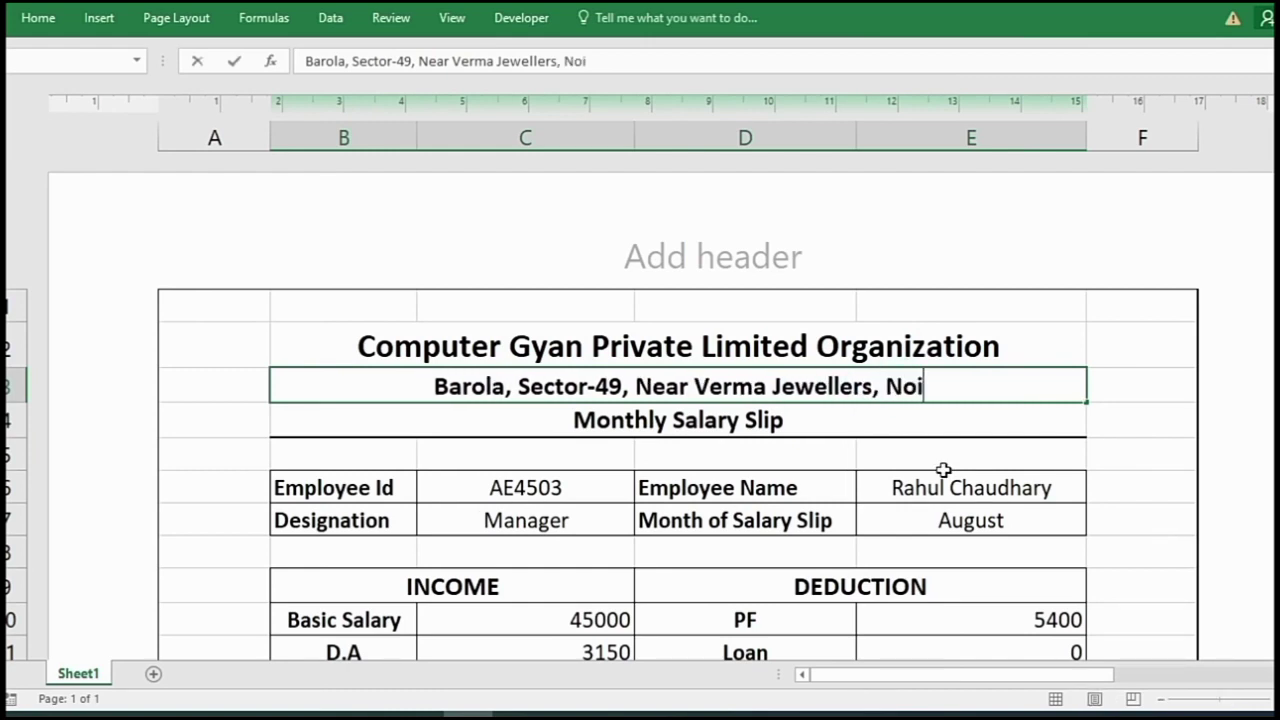
type("da 201301")
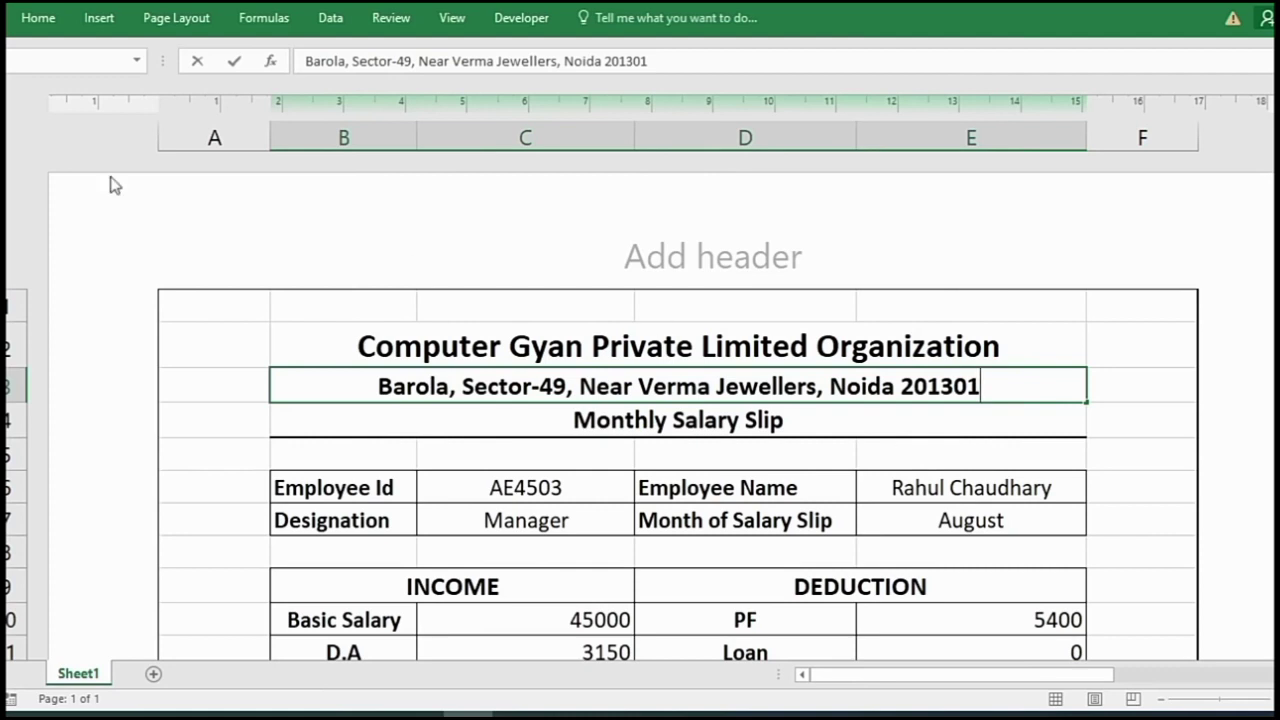
left_click(38, 17)
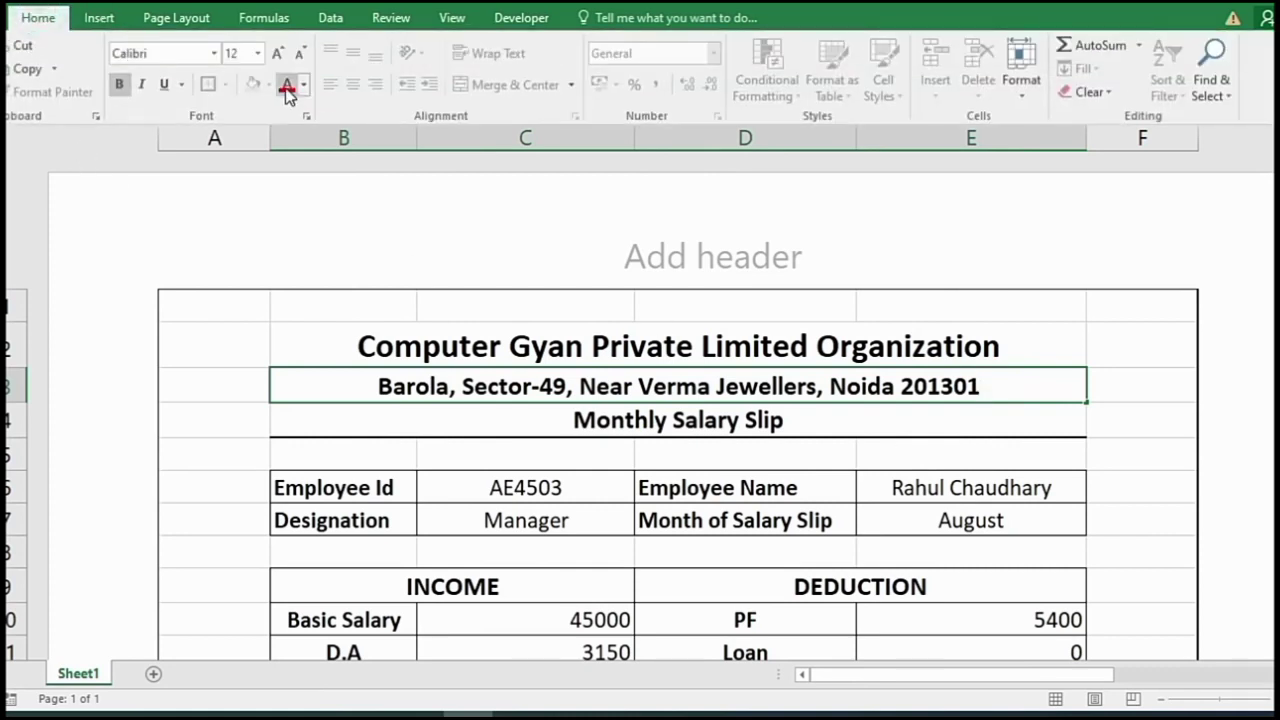
left_click(300, 54)
left_click(1170, 388)
left_click(1194, 530)
- Fill the INCOME and DEDUCTION headings in B9:E9 green
scroll(1046, 585, "down", 2)
scroll(1046, 585, "up", 2)
scroll(548, 530, "down", 2)
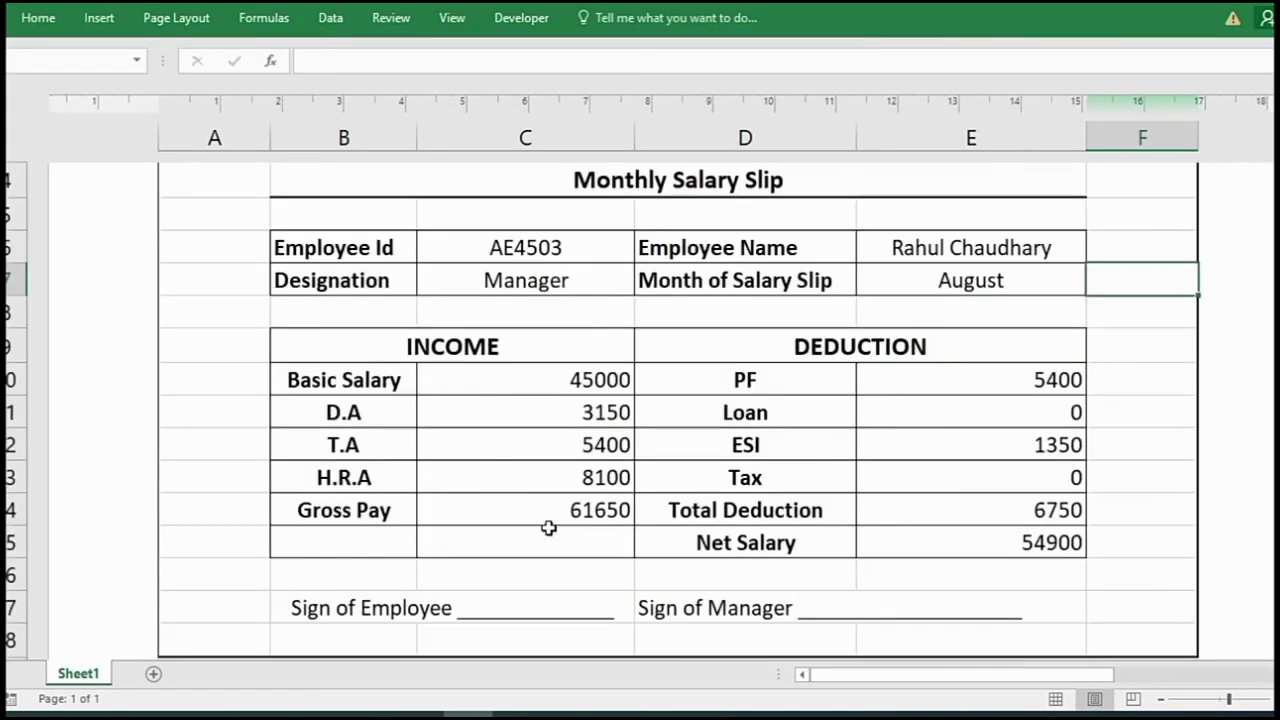
left_click_drag(397, 348, 862, 344)
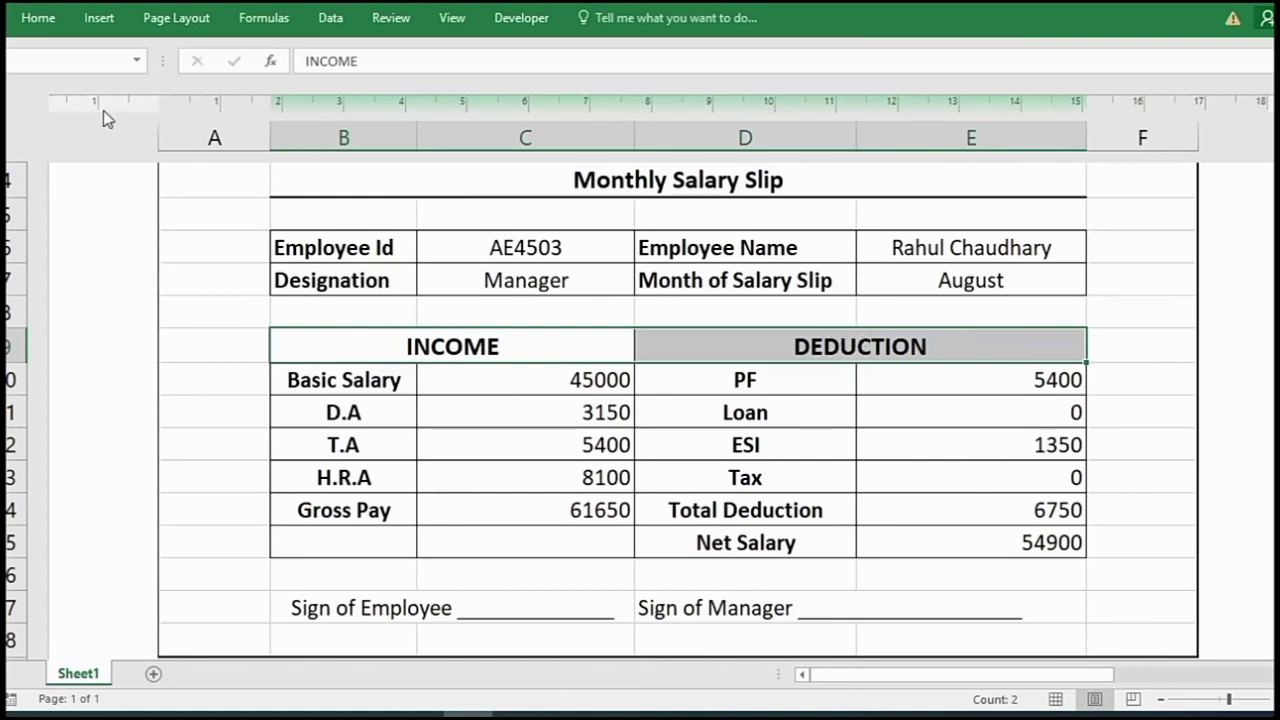
left_click(40, 18)
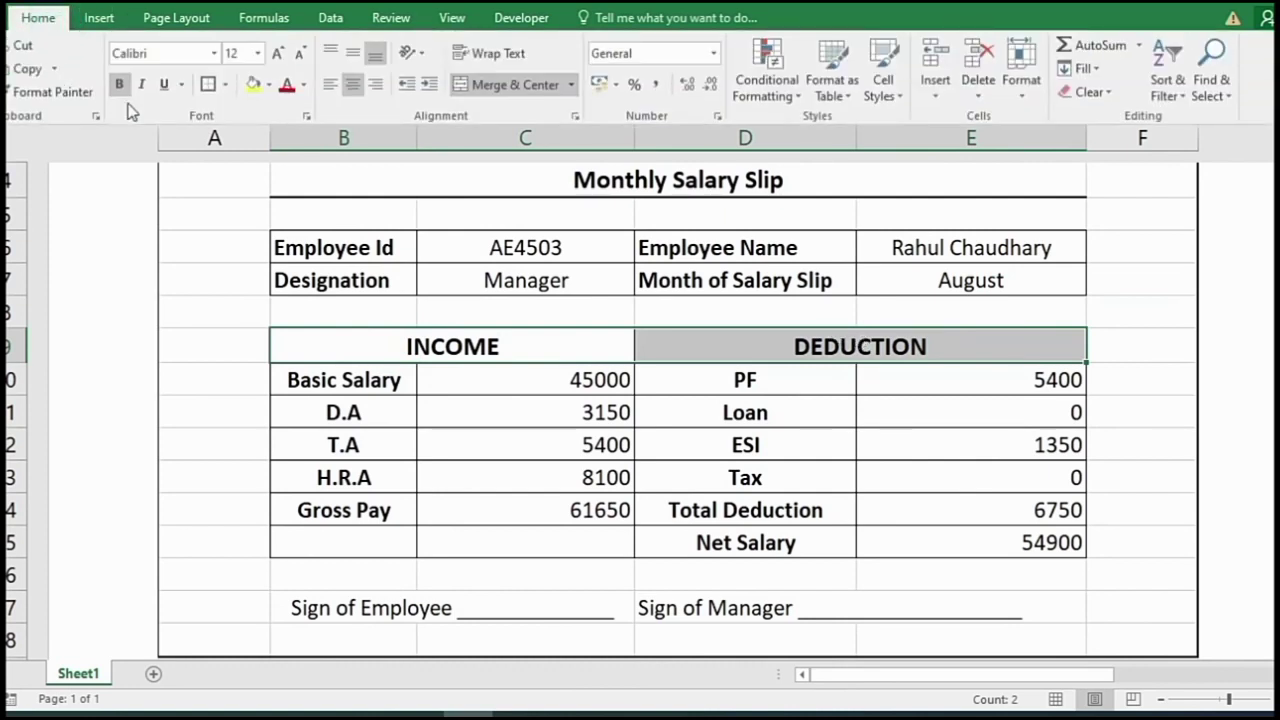
left_click(268, 86)
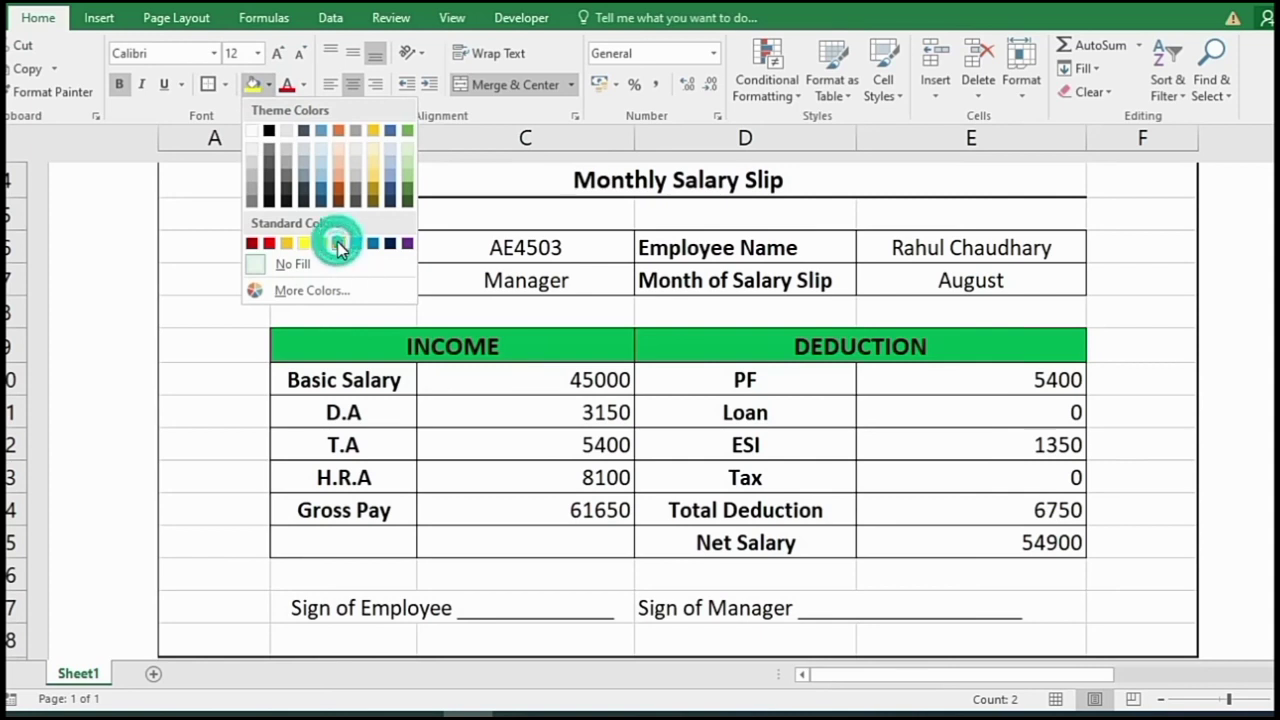
left_click(340, 246)
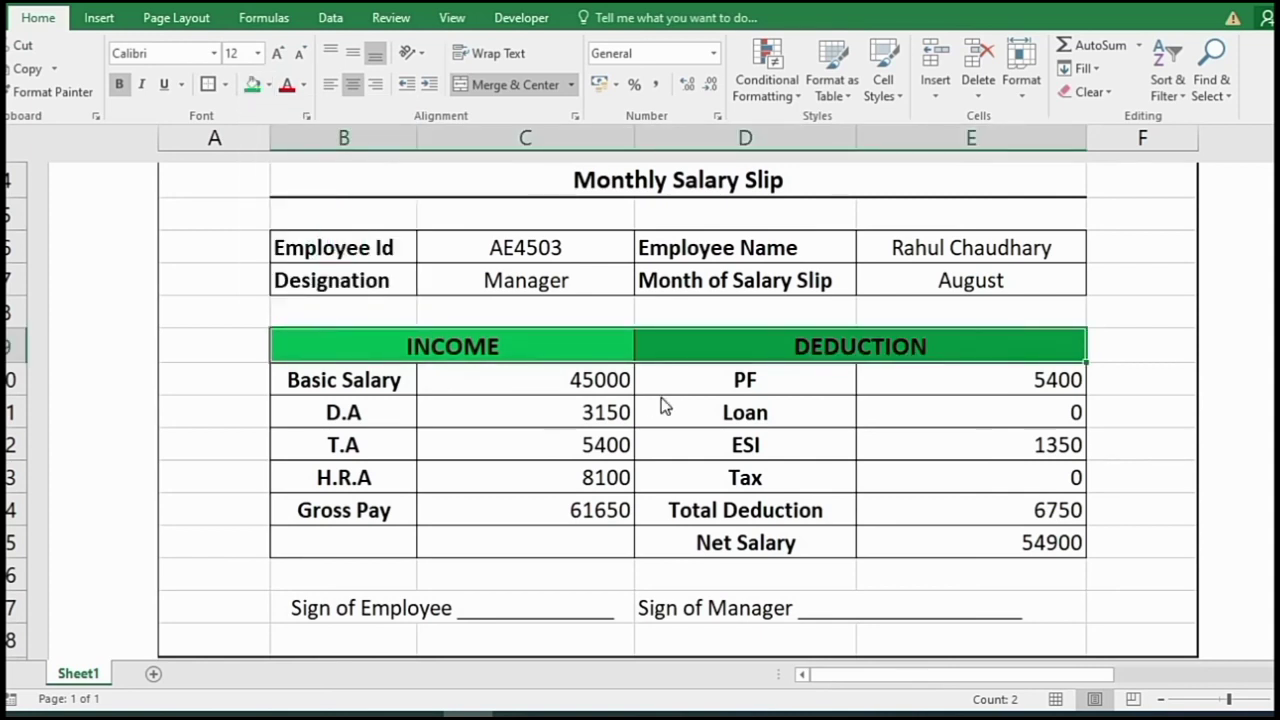
left_click(606, 446)
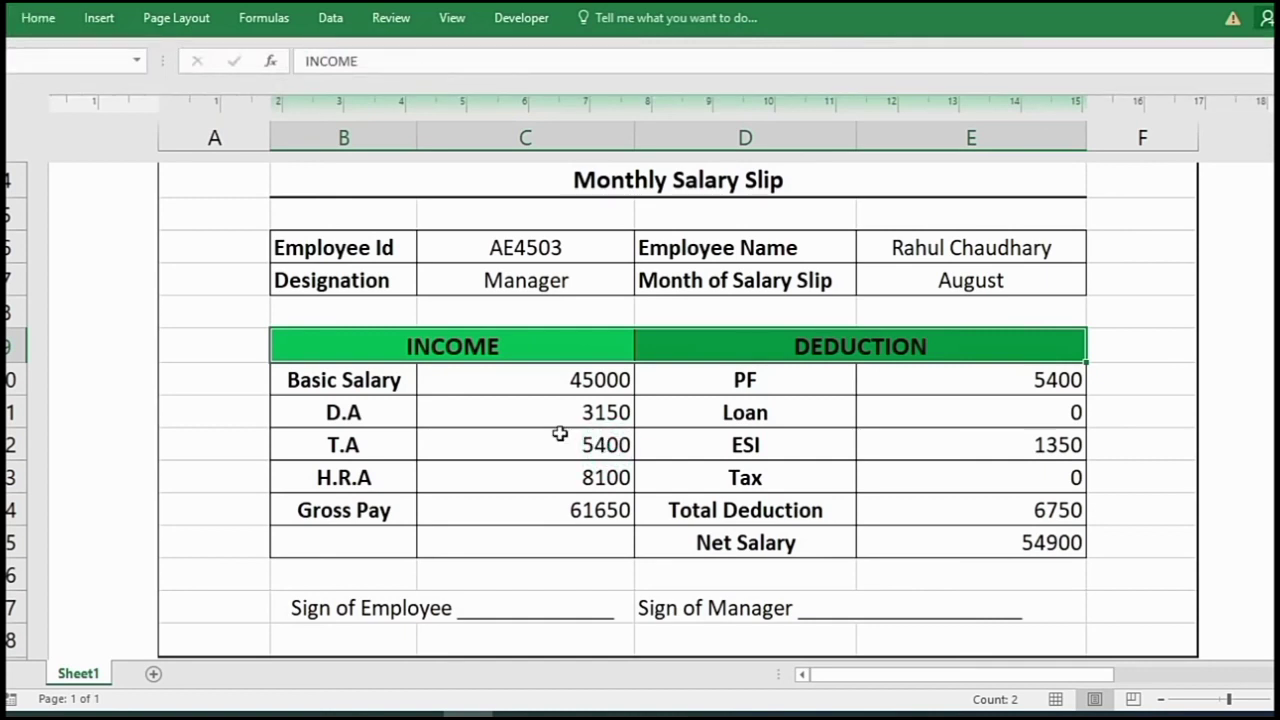
- Fill the three title rows B2:E4 green and open the print preview
scroll(560, 433, "up", 3)
left_click_drag(497, 342, 534, 406)
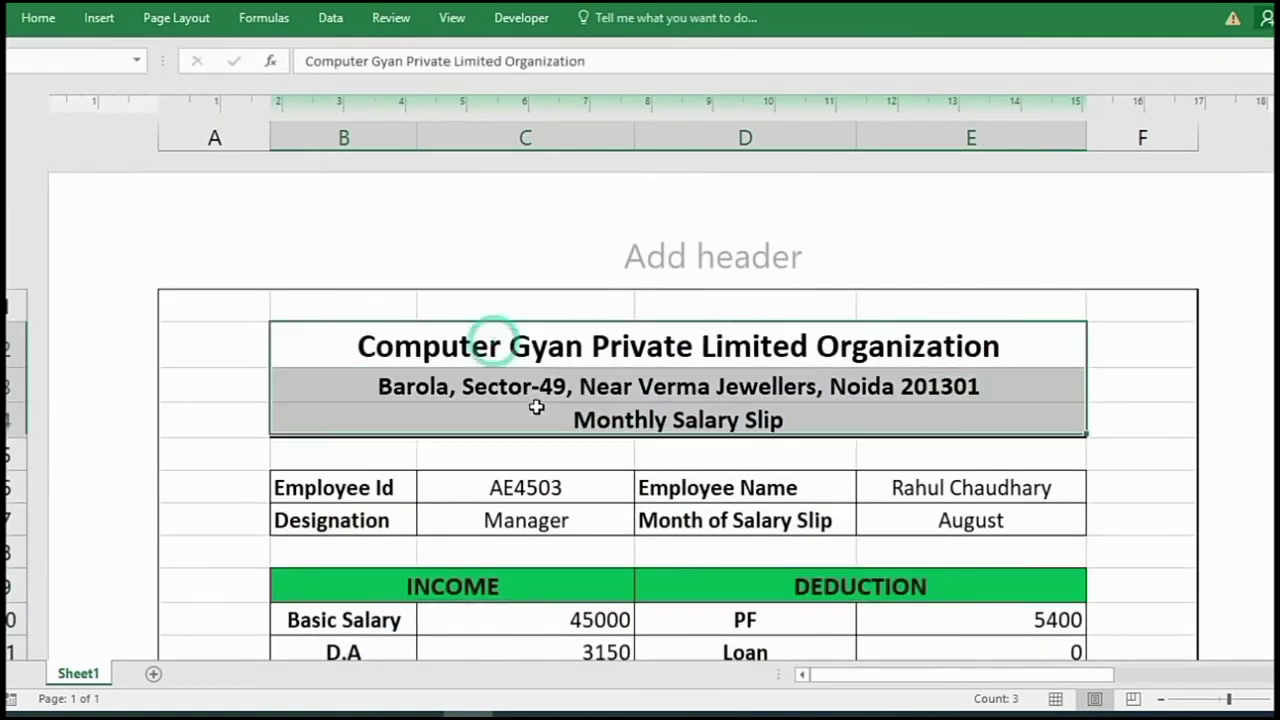
left_click(40, 20)
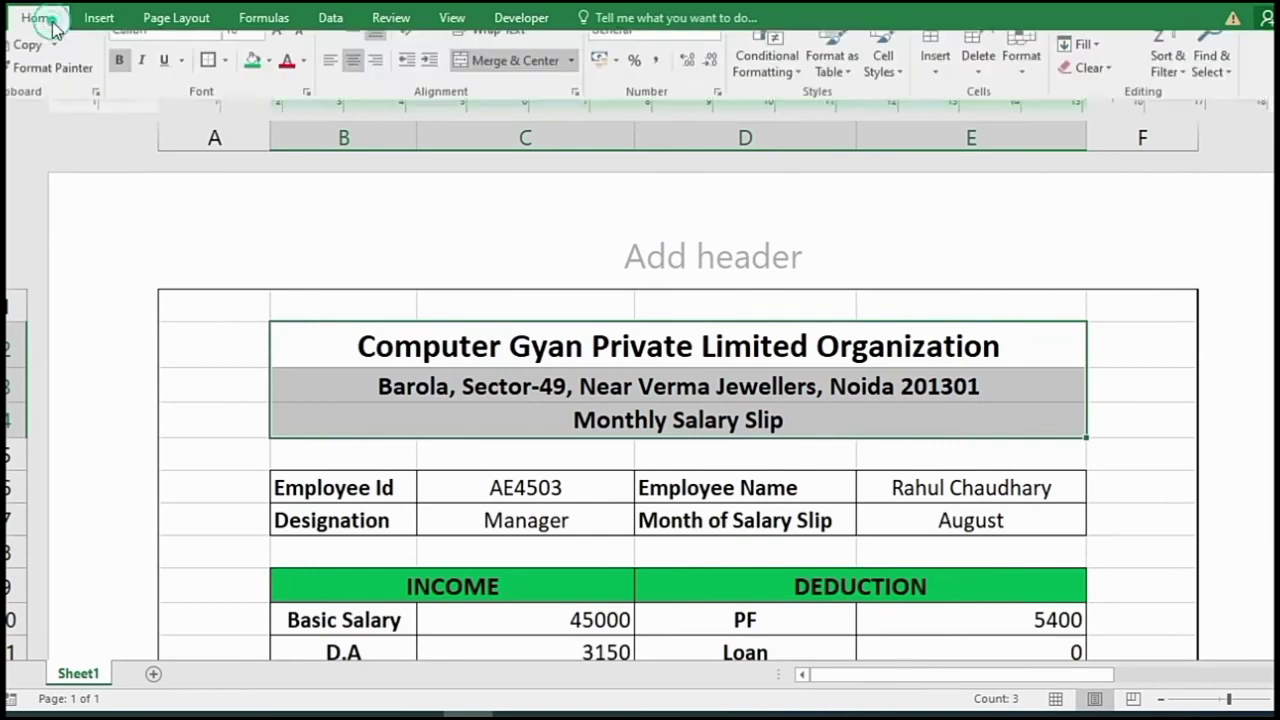
left_click(256, 88)
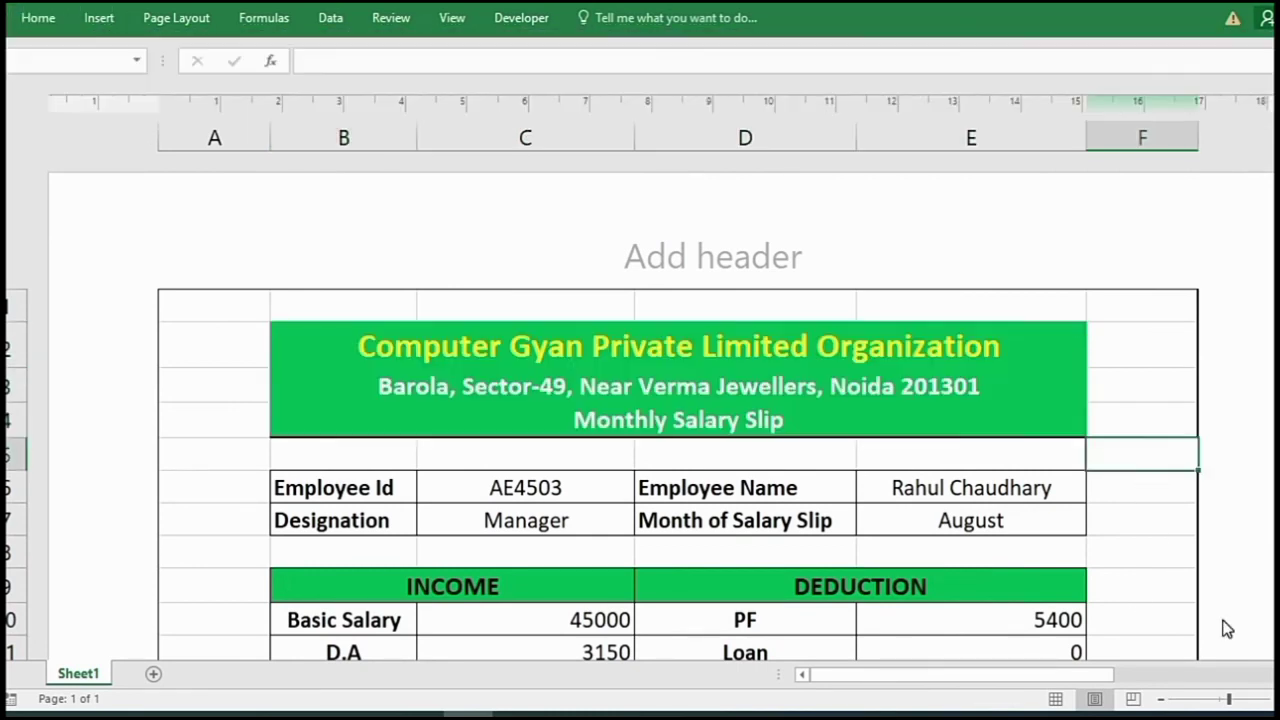
key("ctrl+p")
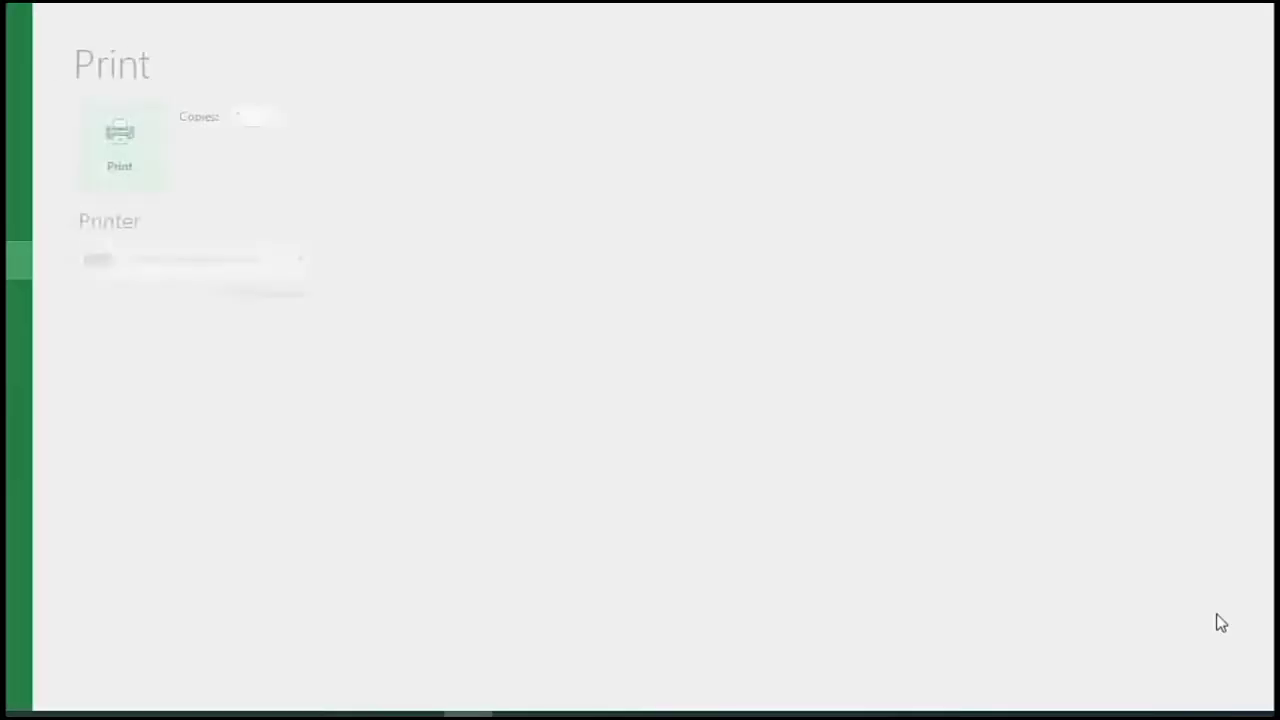